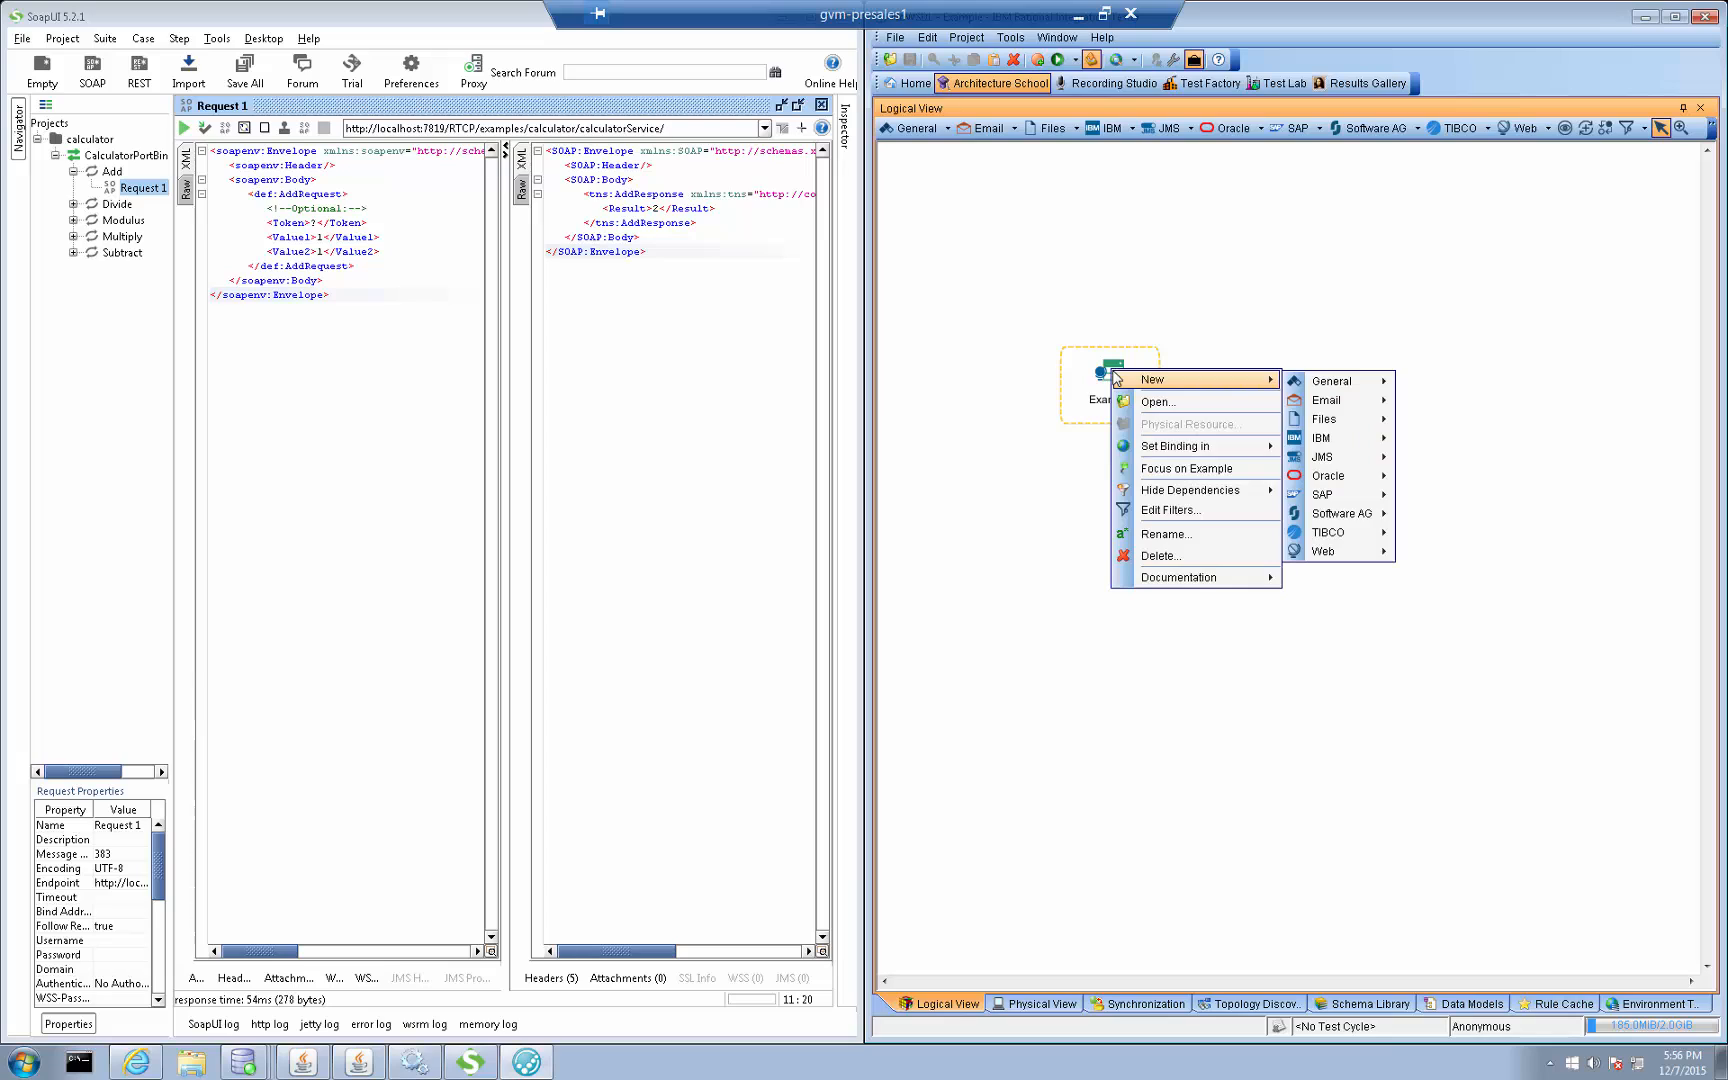
Bind the Example logical component to the existing http localhost:7819 web server in the Example environment
{"action": "mouse_move", "coordinate": [1236, 450]}
{"action": "mouse_move", "coordinate": [1378, 451]}
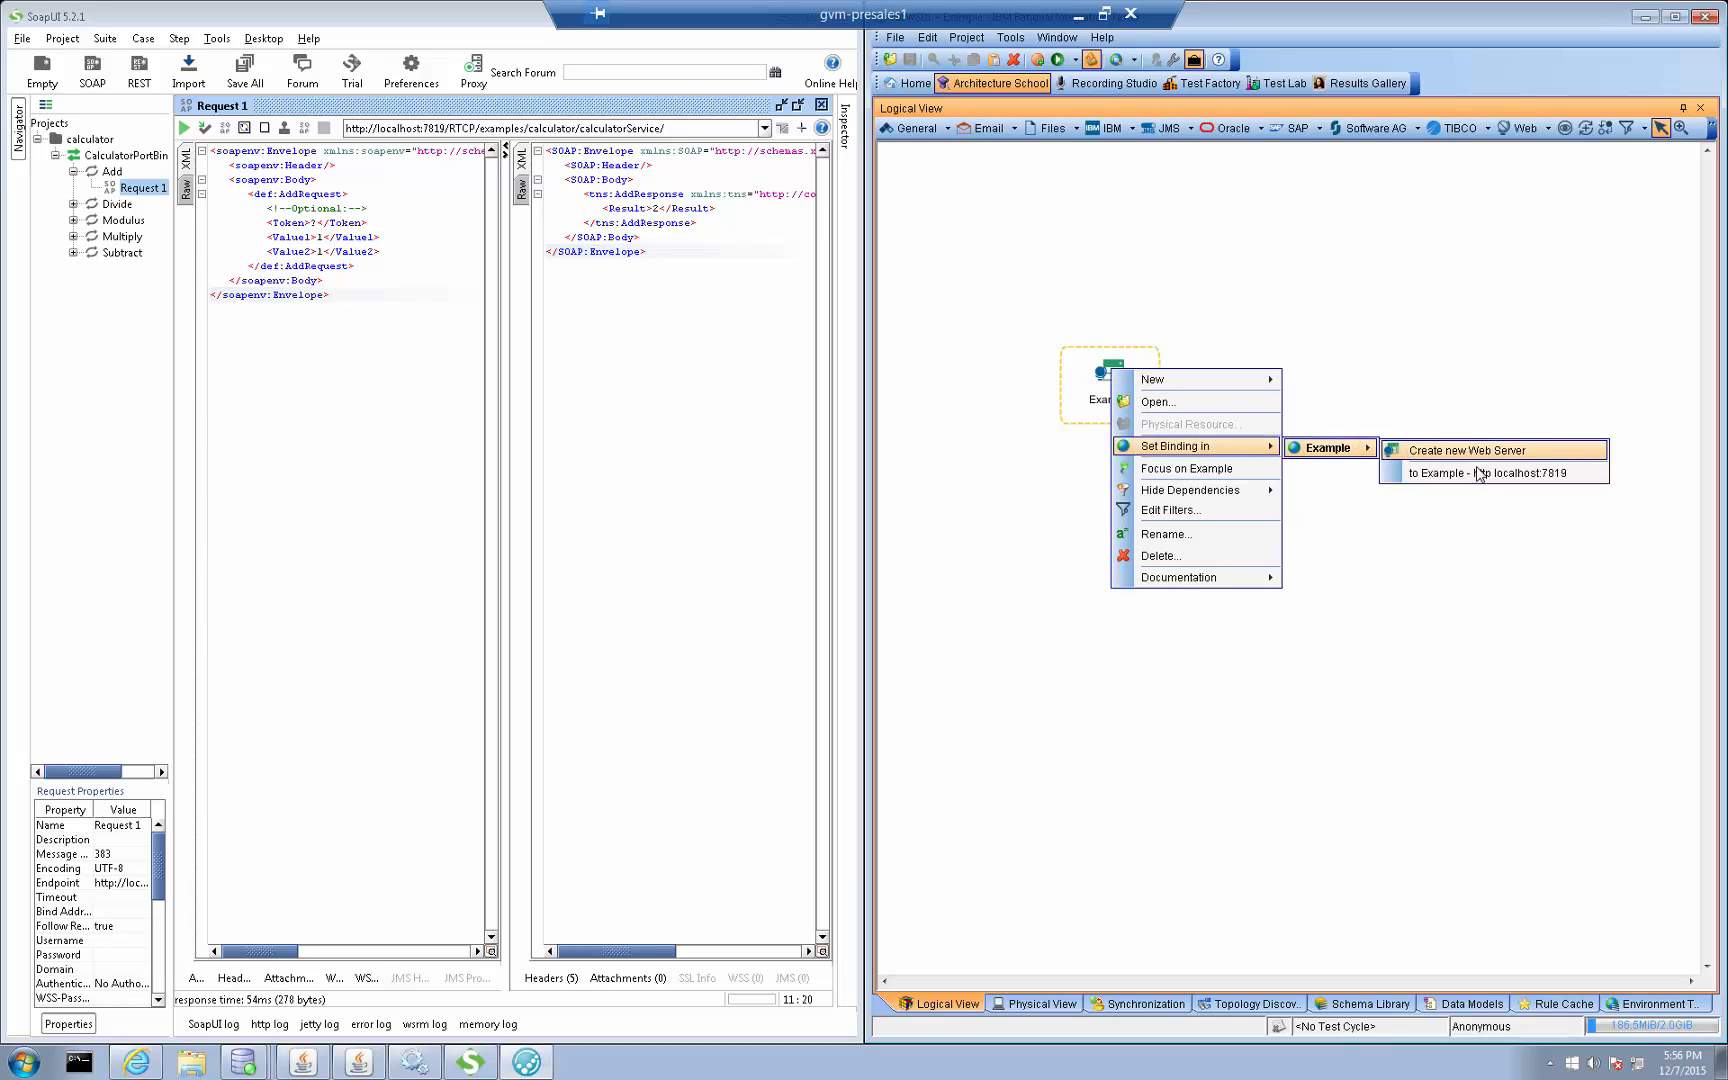
{"action": "left_click", "coordinate": [1543, 480]}
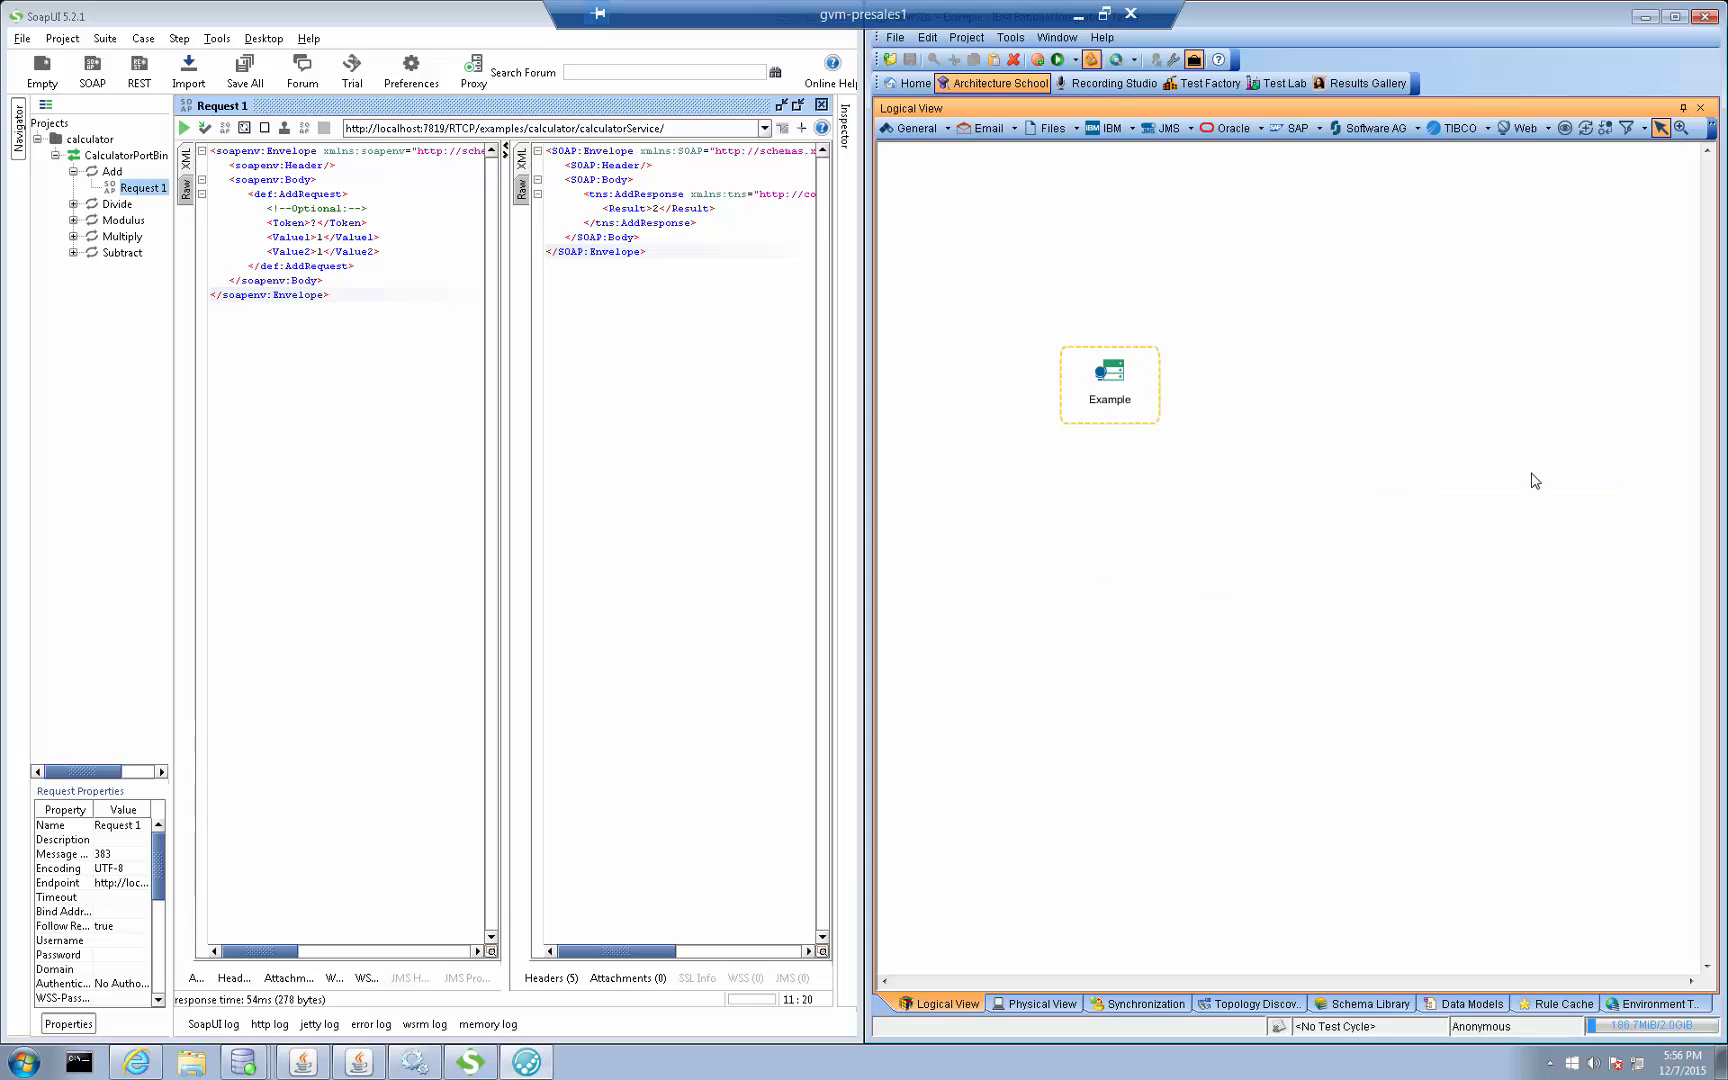
Open the web server resource bound to the Example component and test its transport
{"action": "right_click", "coordinate": [1118, 390]}
{"action": "left_click", "coordinate": [1182, 430]}
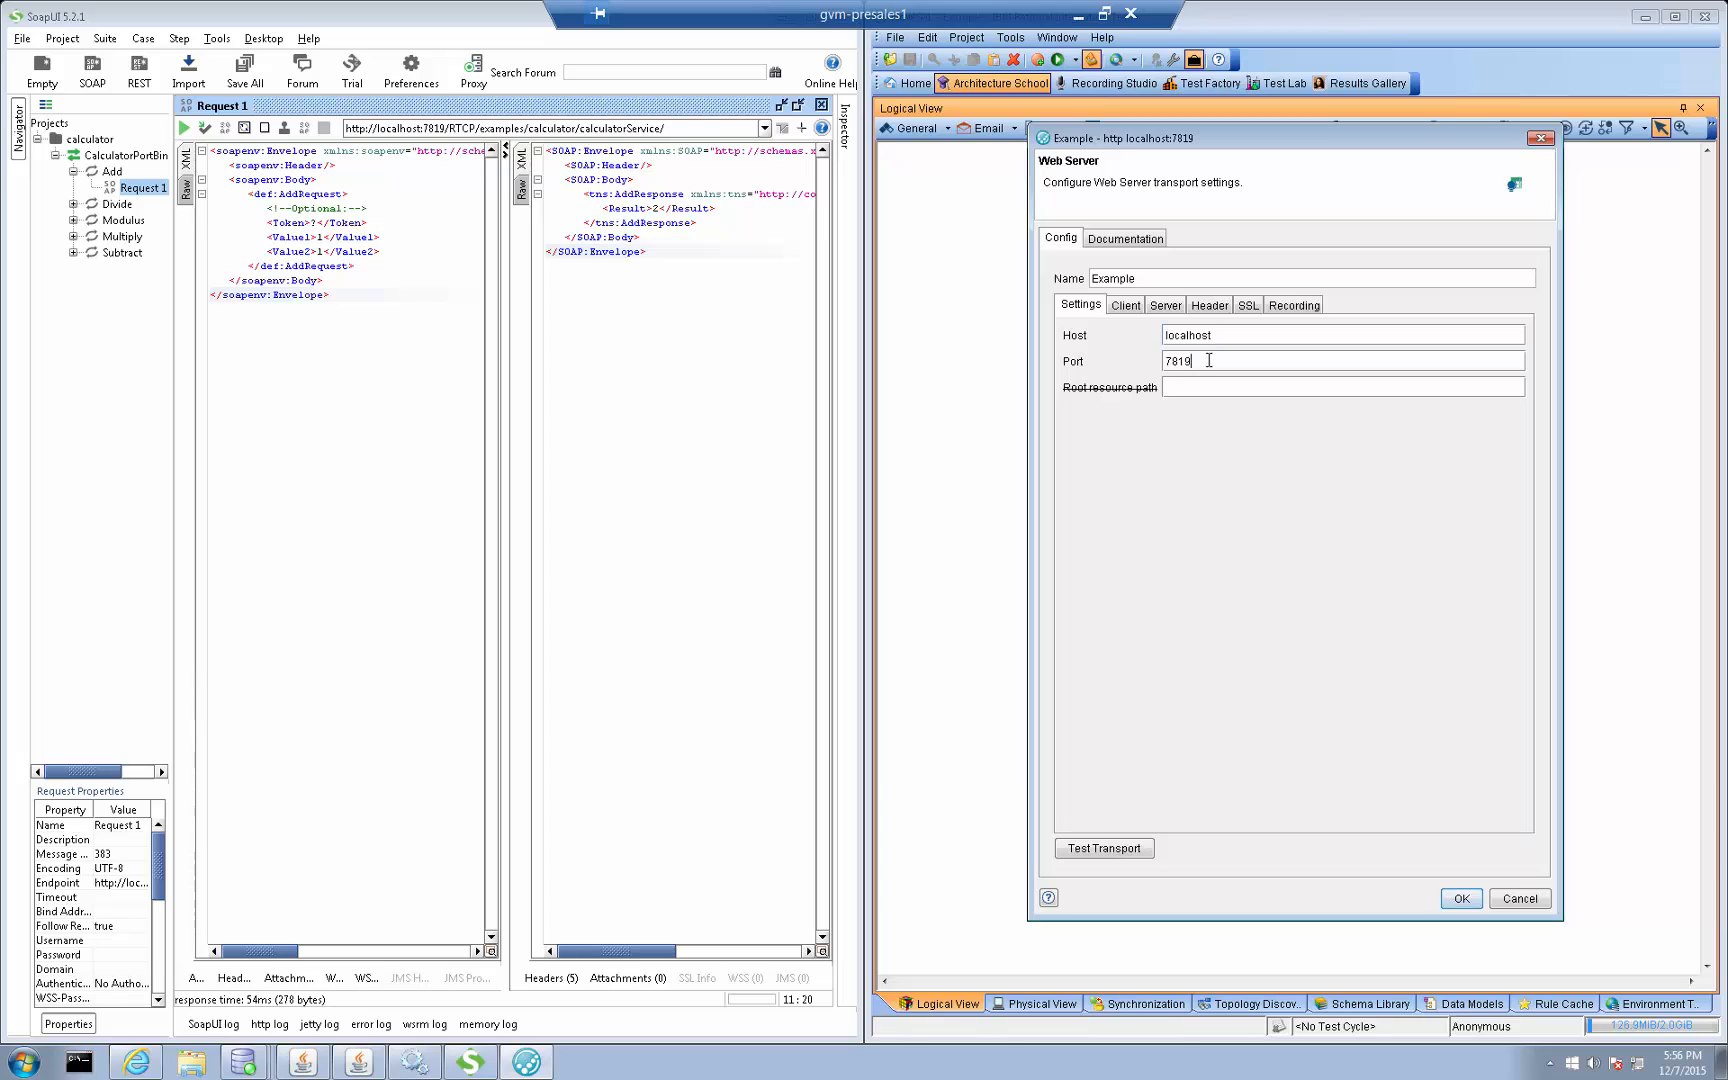
{"action": "key", "text": "Tab"}
{"action": "left_click", "coordinate": [1102, 848]}
{"action": "left_click", "coordinate": [1293, 600]}
{"action": "left_click", "coordinate": [1461, 901]}
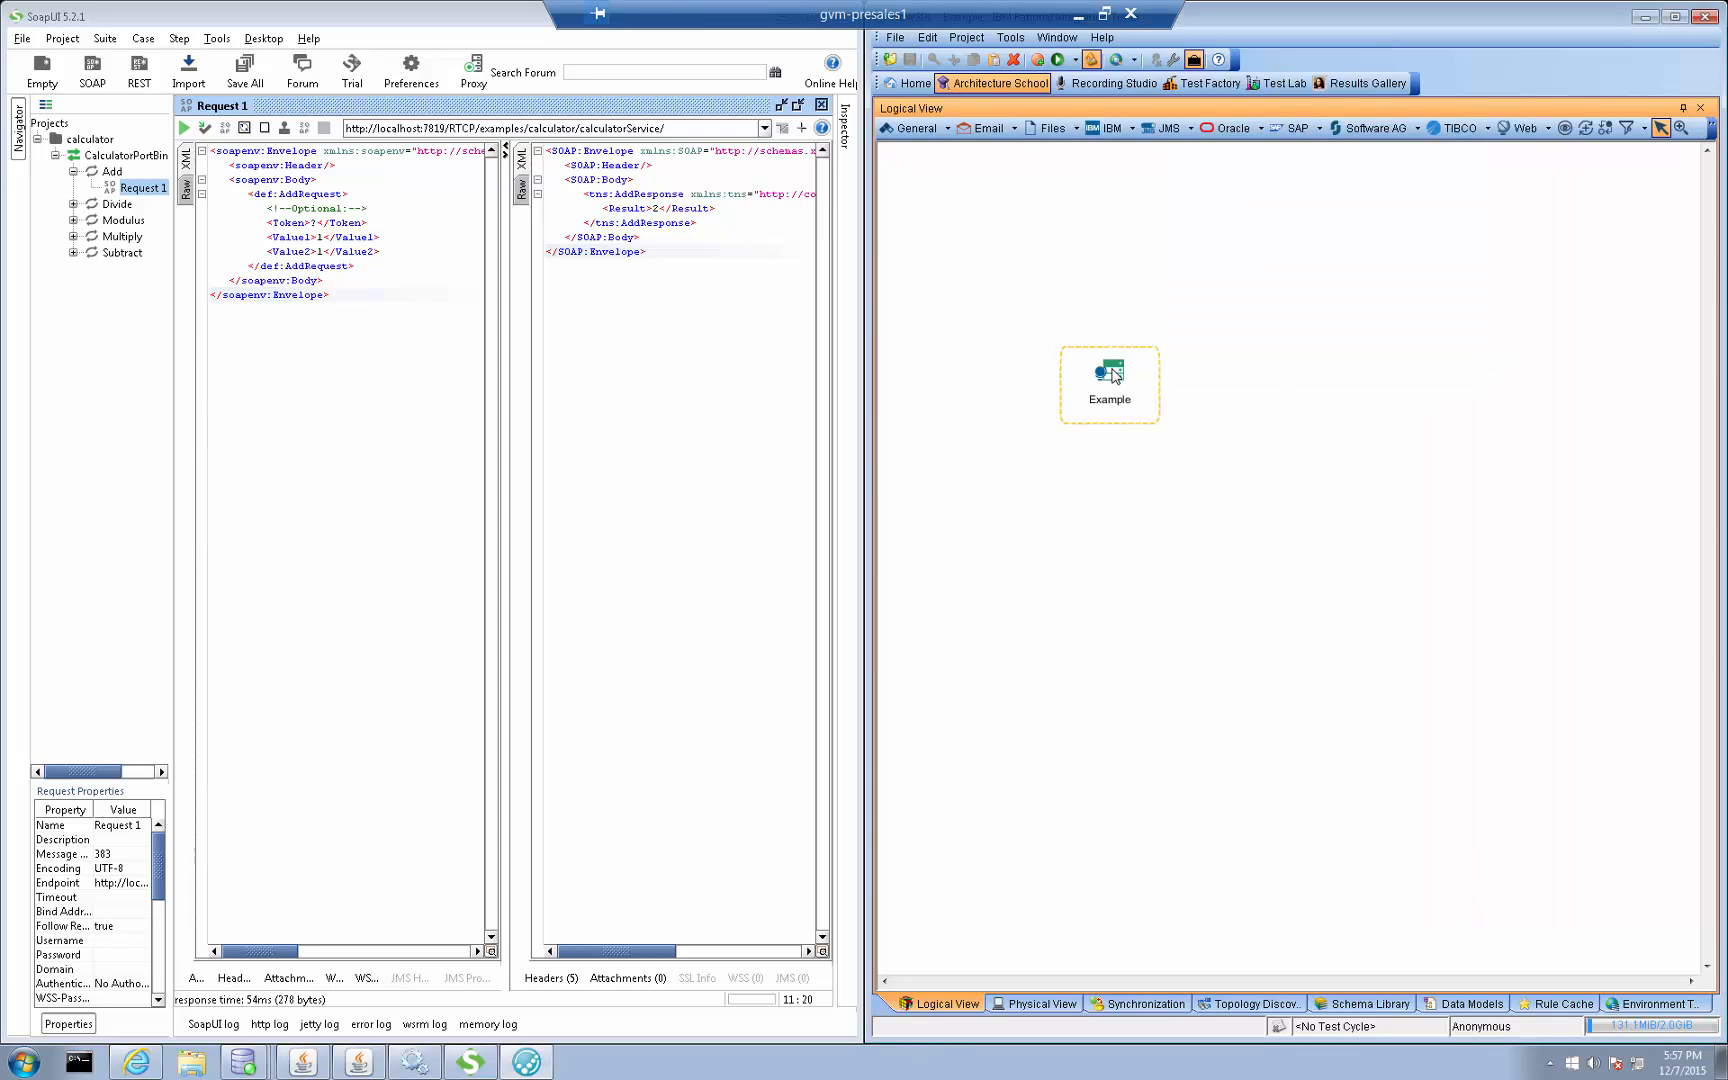
In the Test Factory, create a folder named Test under Logical
{"action": "mouse_move", "coordinate": [1114, 375]}
{"action": "left_click", "coordinate": [1203, 83]}
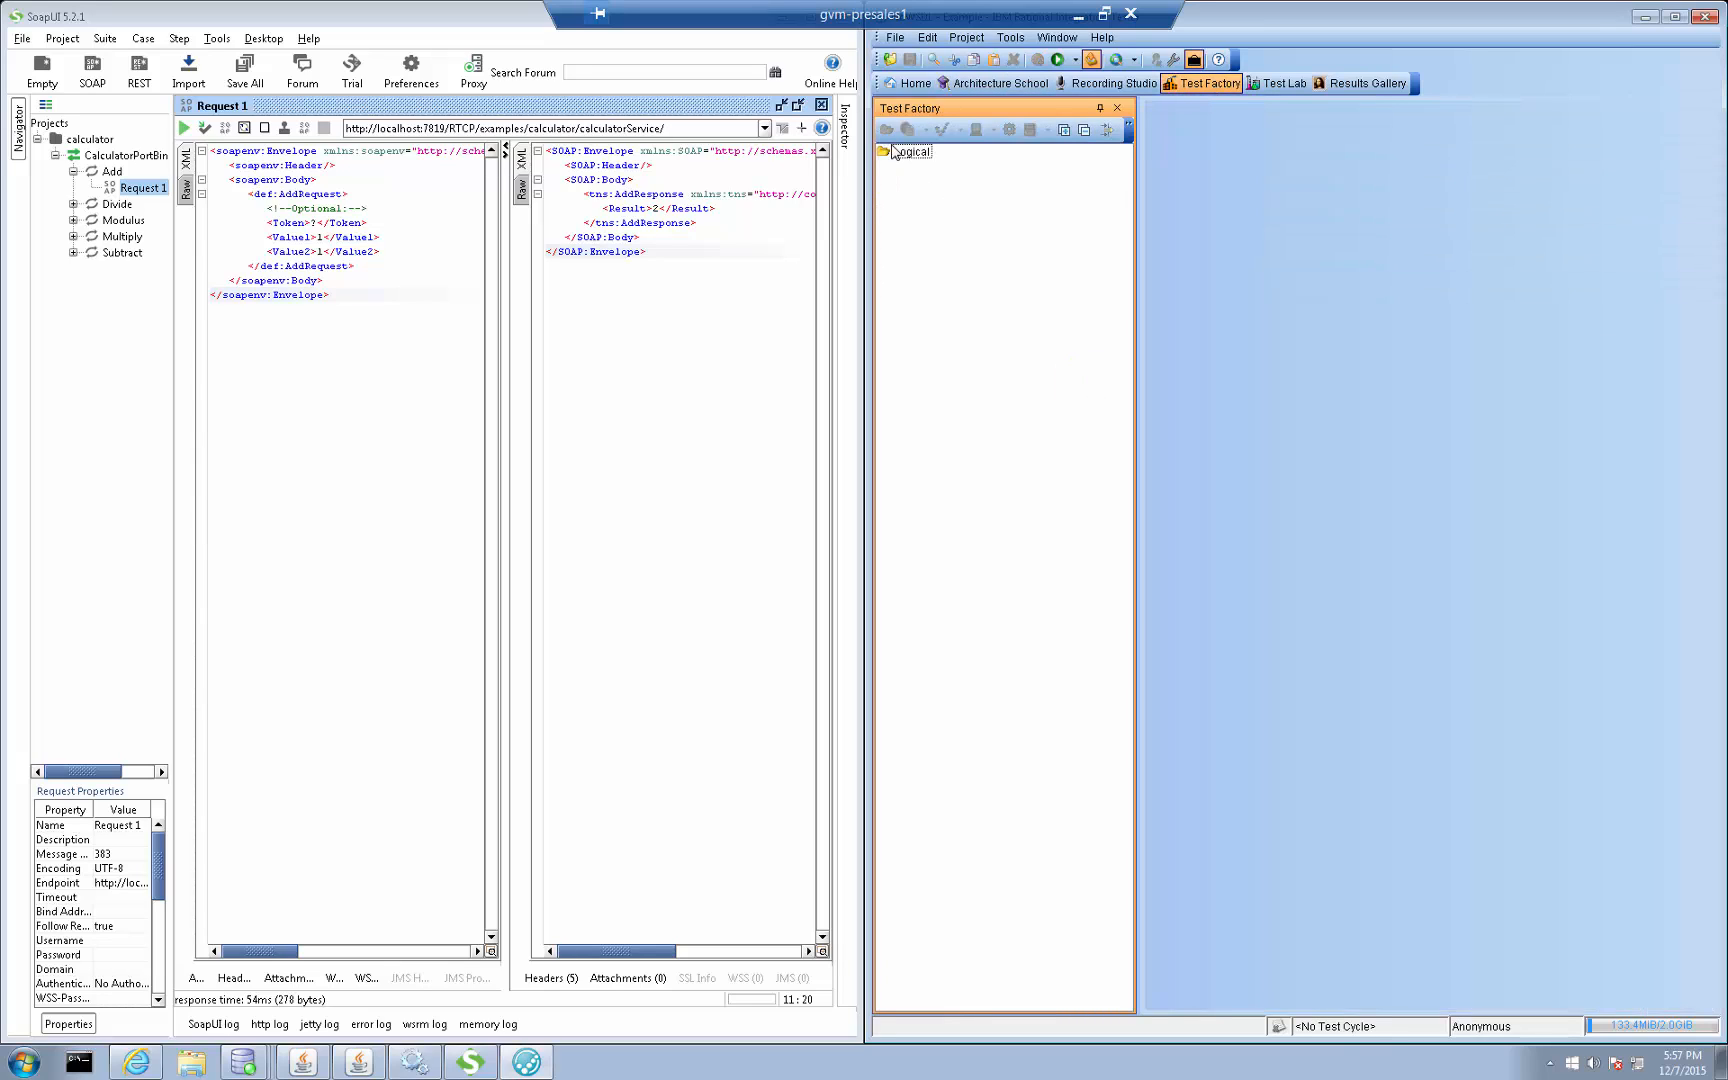
{"action": "left_click", "coordinate": [893, 151]}
{"action": "left_click", "coordinate": [886, 129]}
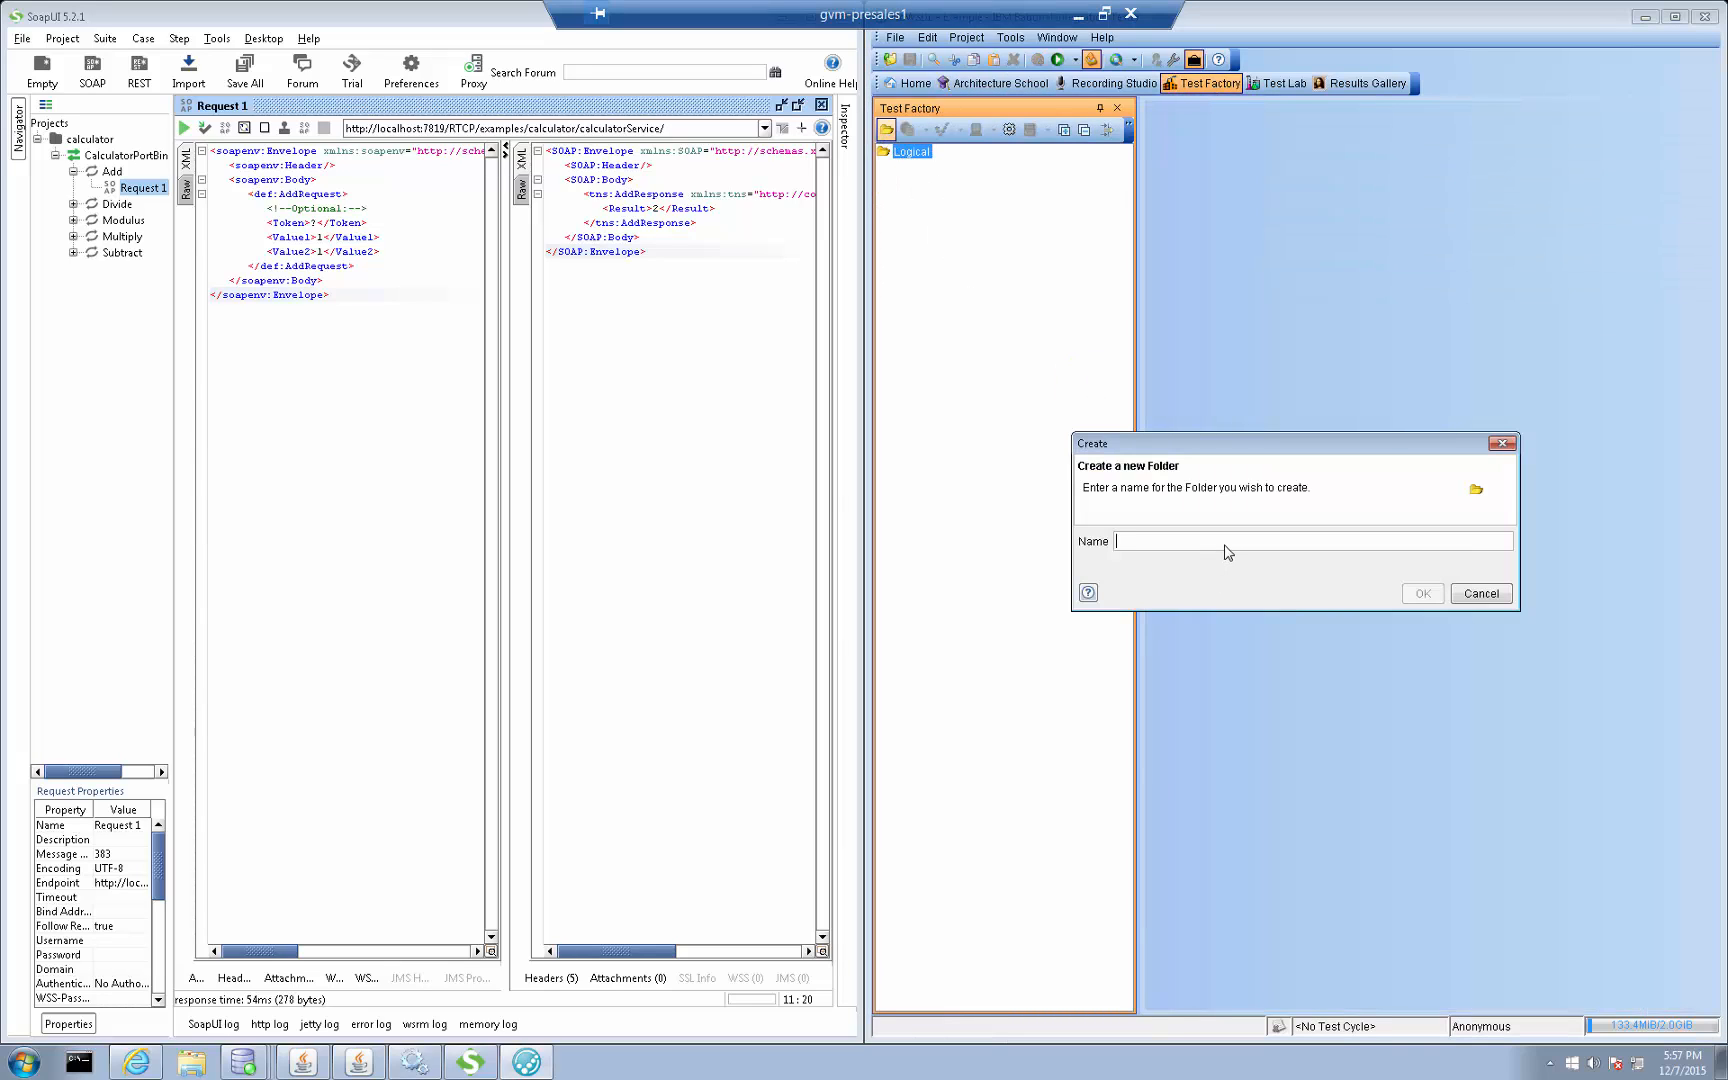
{"action": "type", "text": "Test"}
{"action": "key", "text": "Return"}
Create a new test named TC1 in the Test folder
{"action": "left_click", "coordinate": [884, 166]}
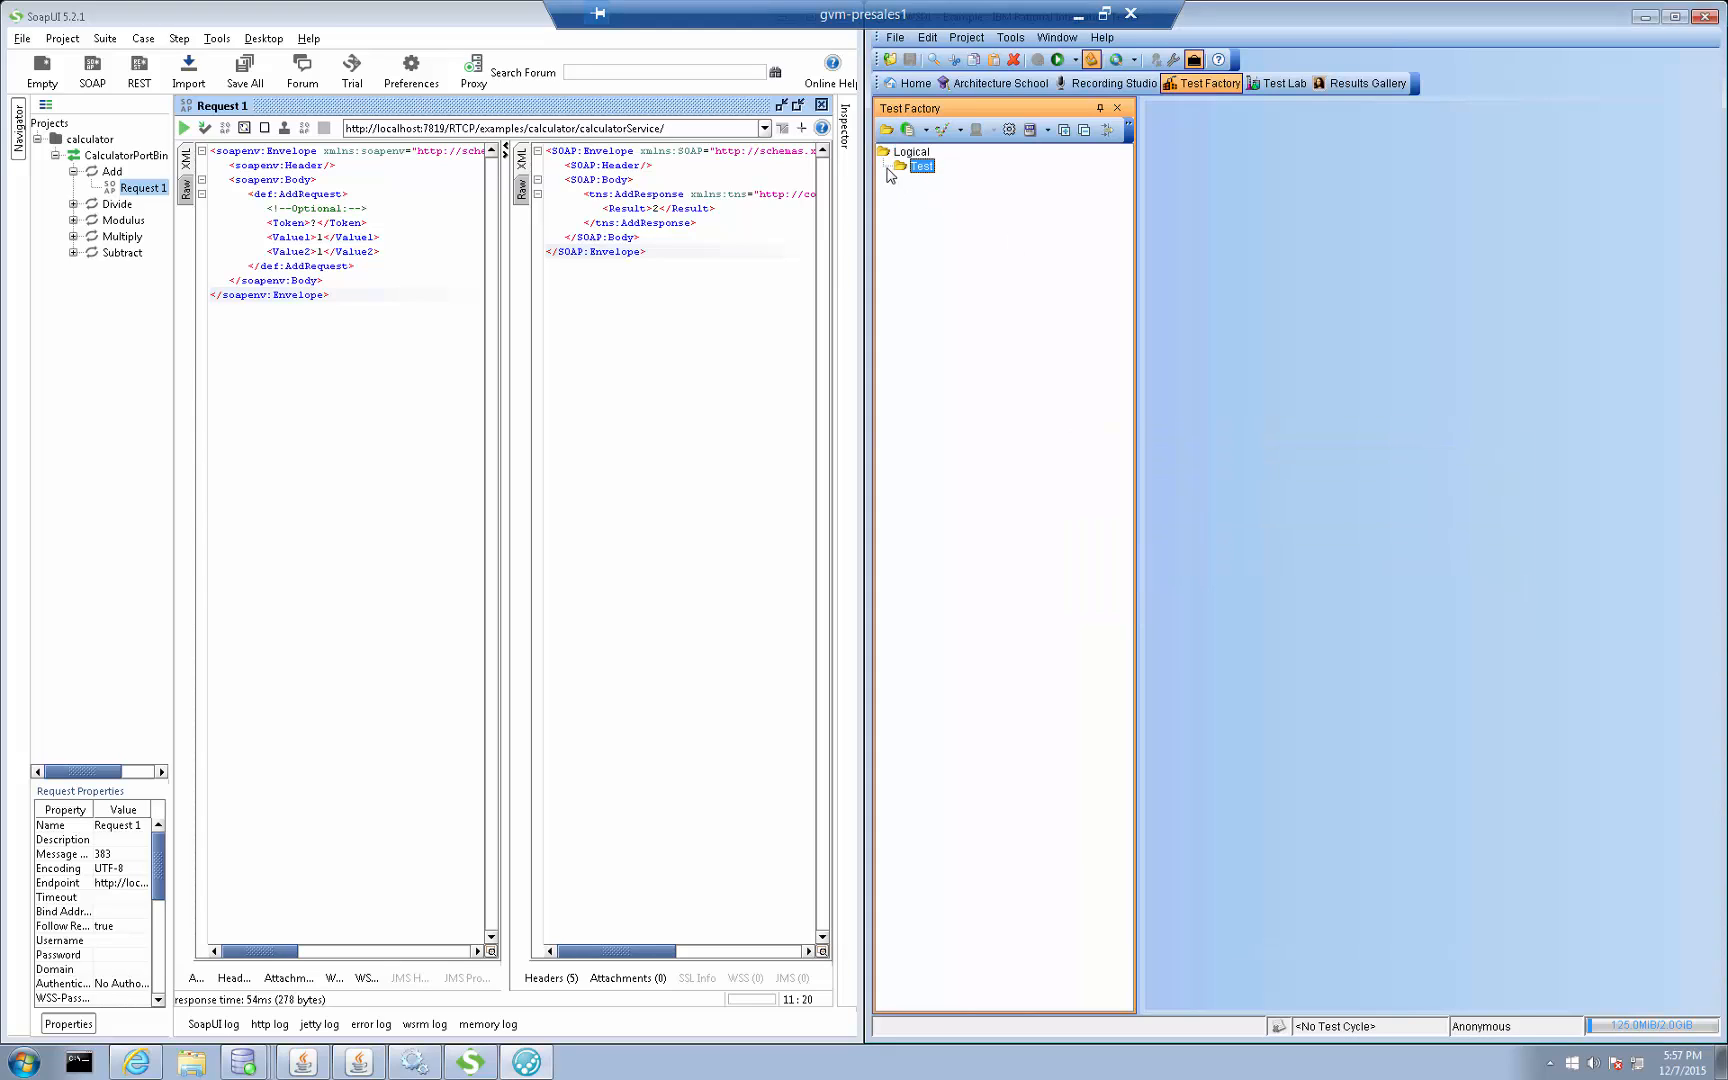
{"action": "left_click", "coordinate": [940, 130]}
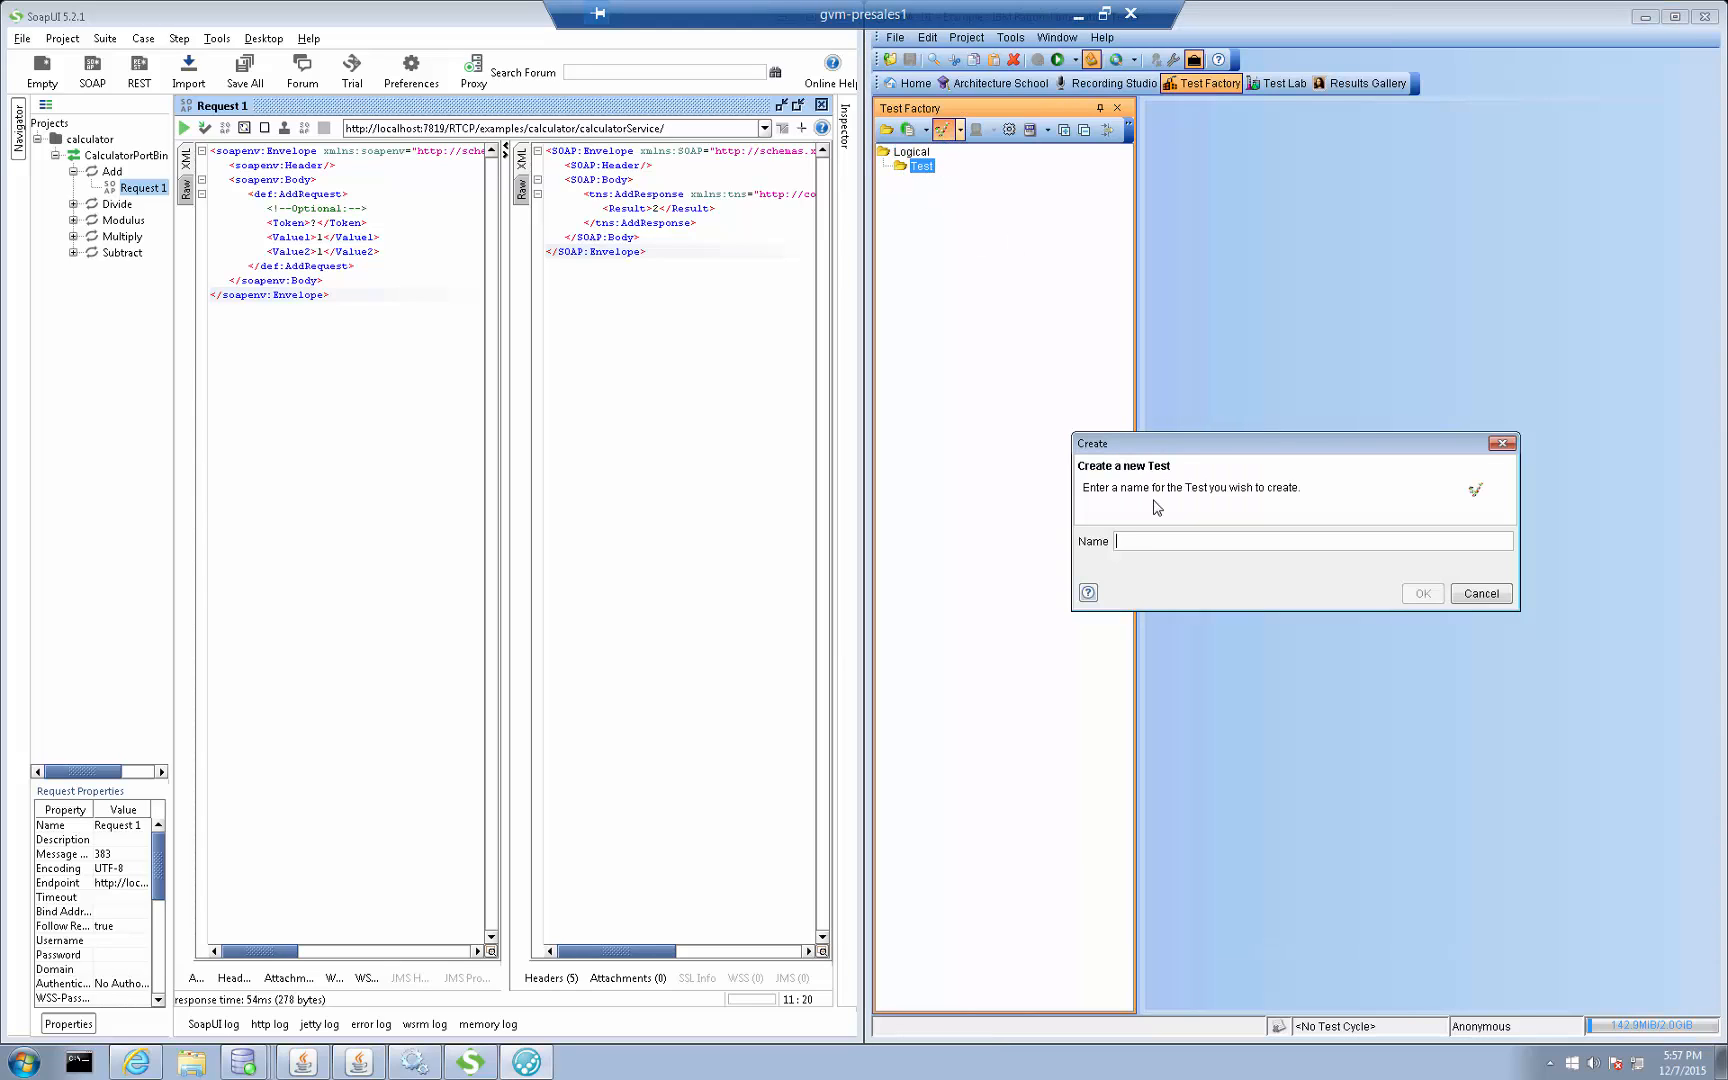
{"action": "type", "text": "TC1"}
{"action": "key", "text": "Return"}
Add a Send Request action to TC1's test steps and choose Example as its transport
{"action": "left_click", "coordinate": [1222, 292]}
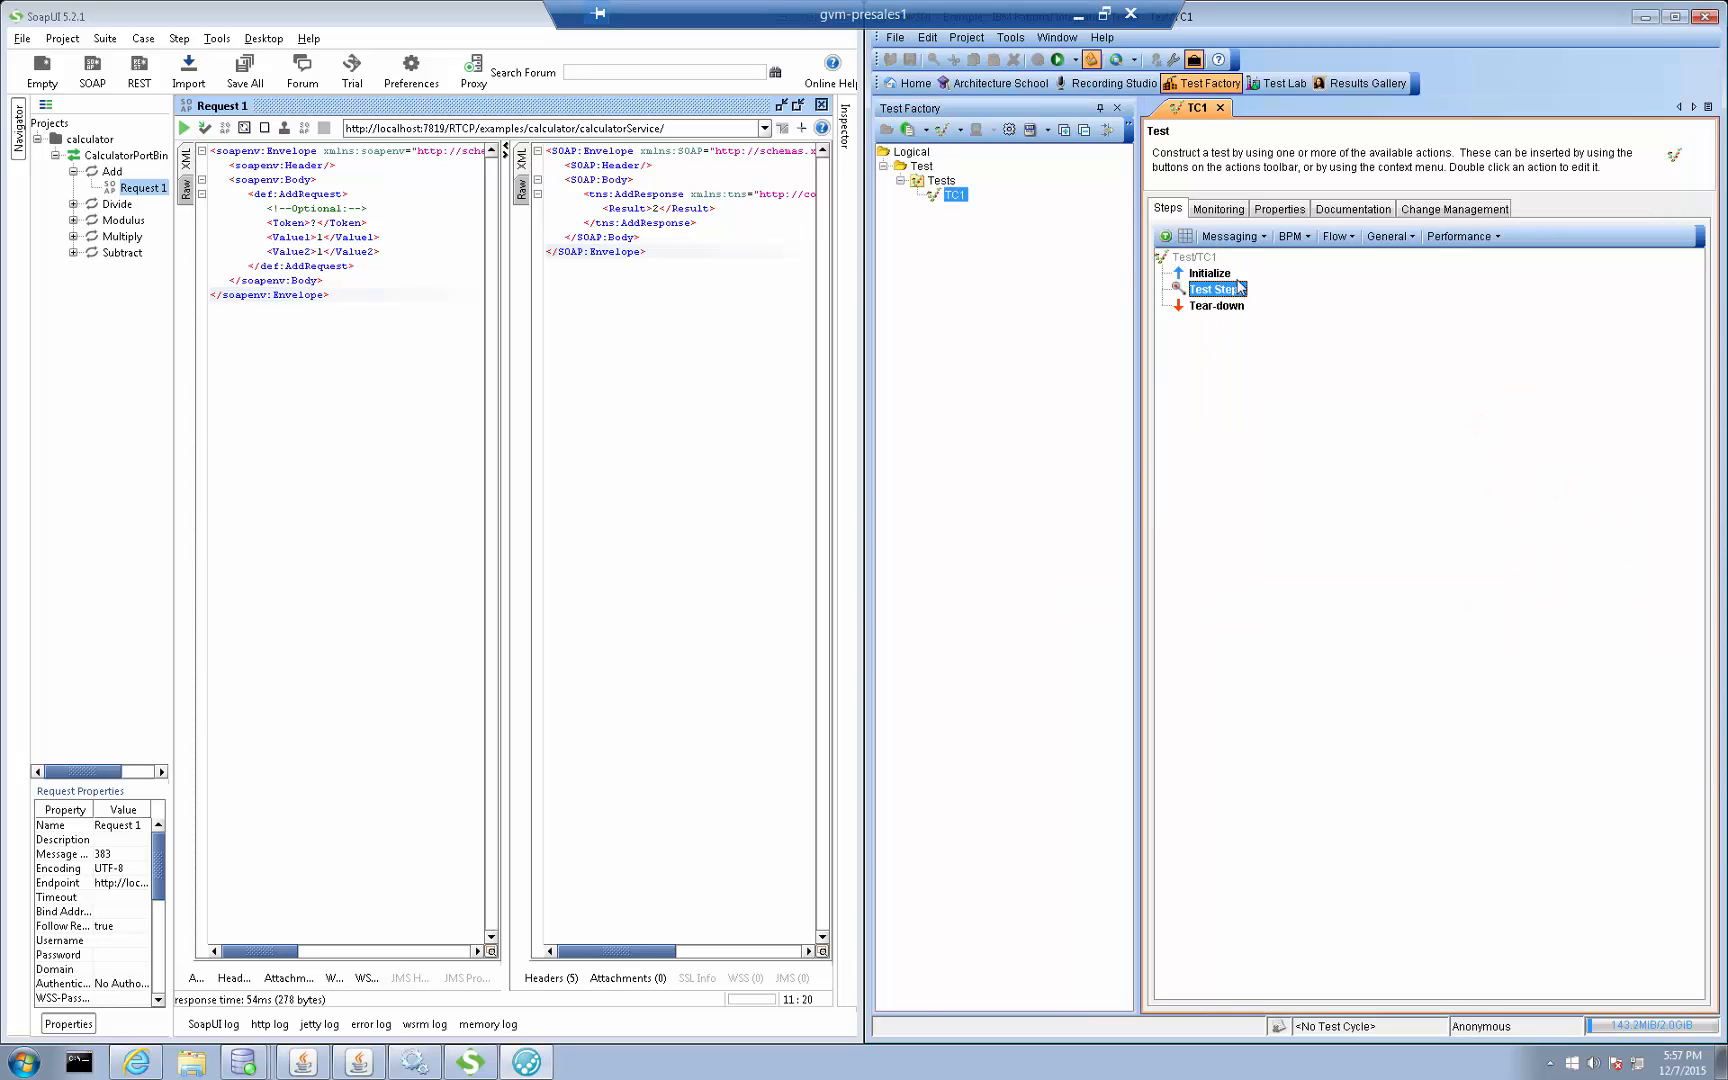
{"action": "left_click", "coordinate": [1250, 237]}
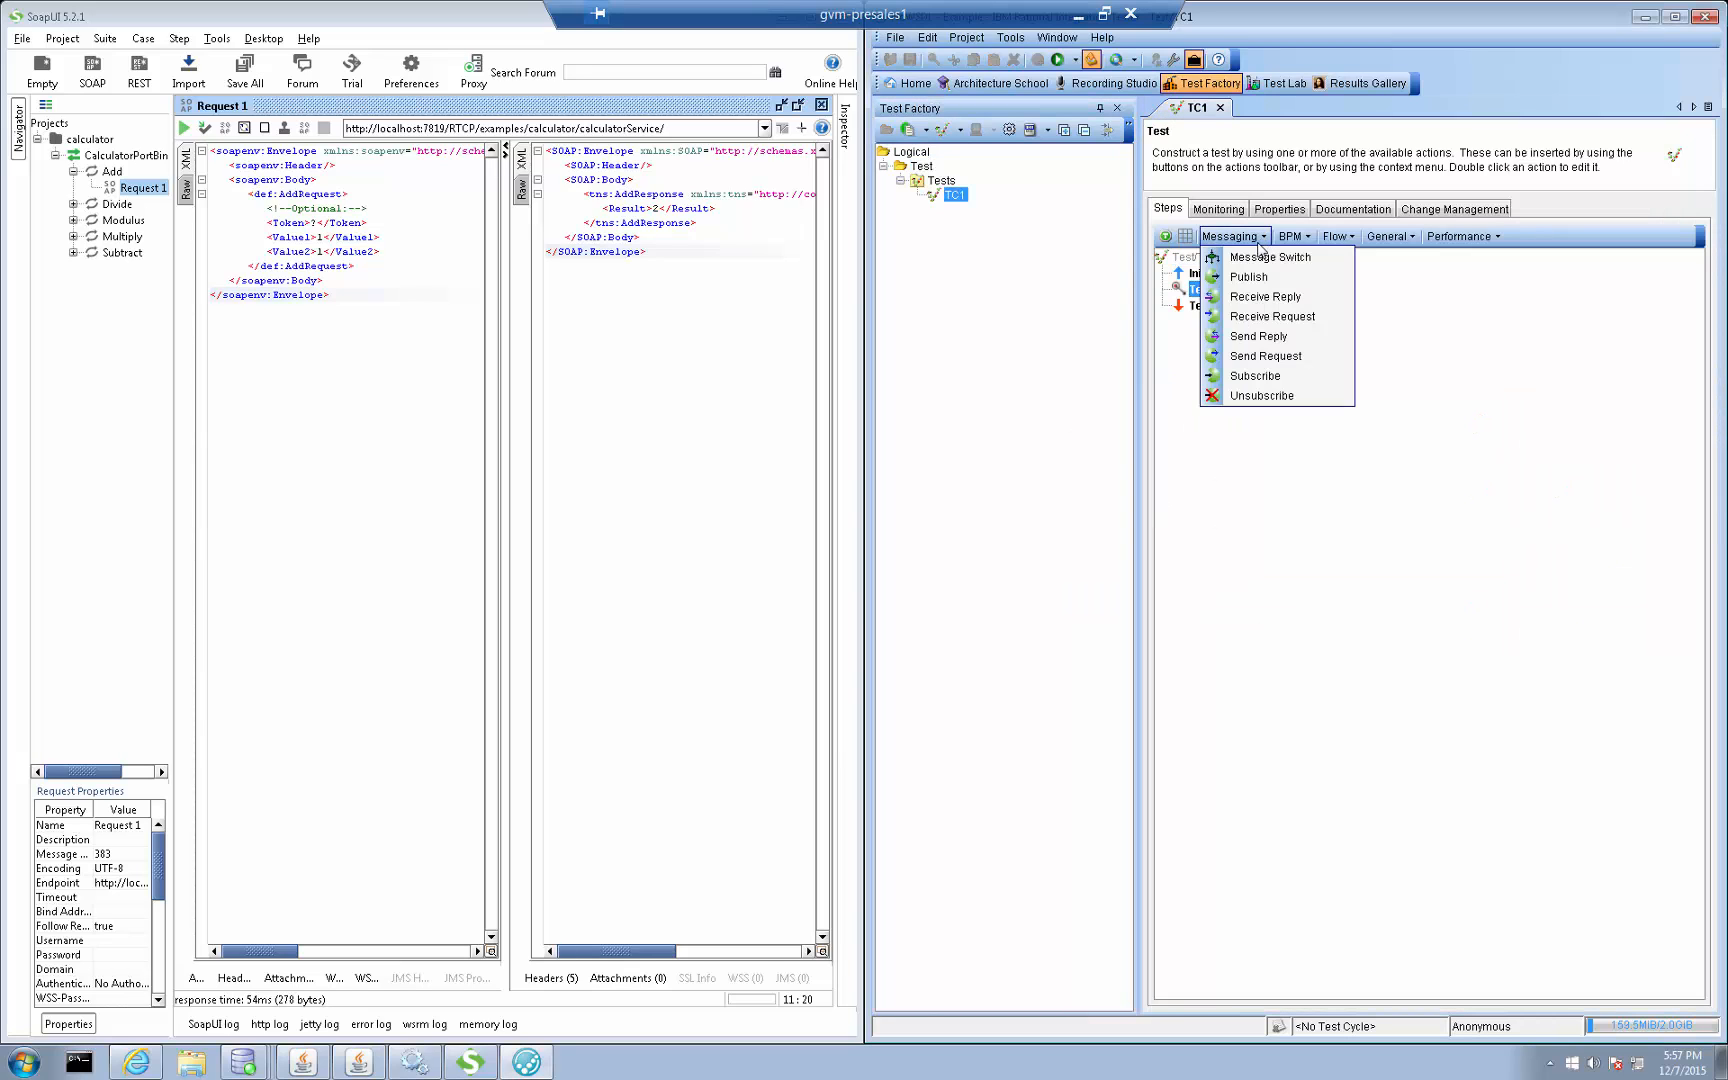
{"action": "left_click", "coordinate": [1284, 358]}
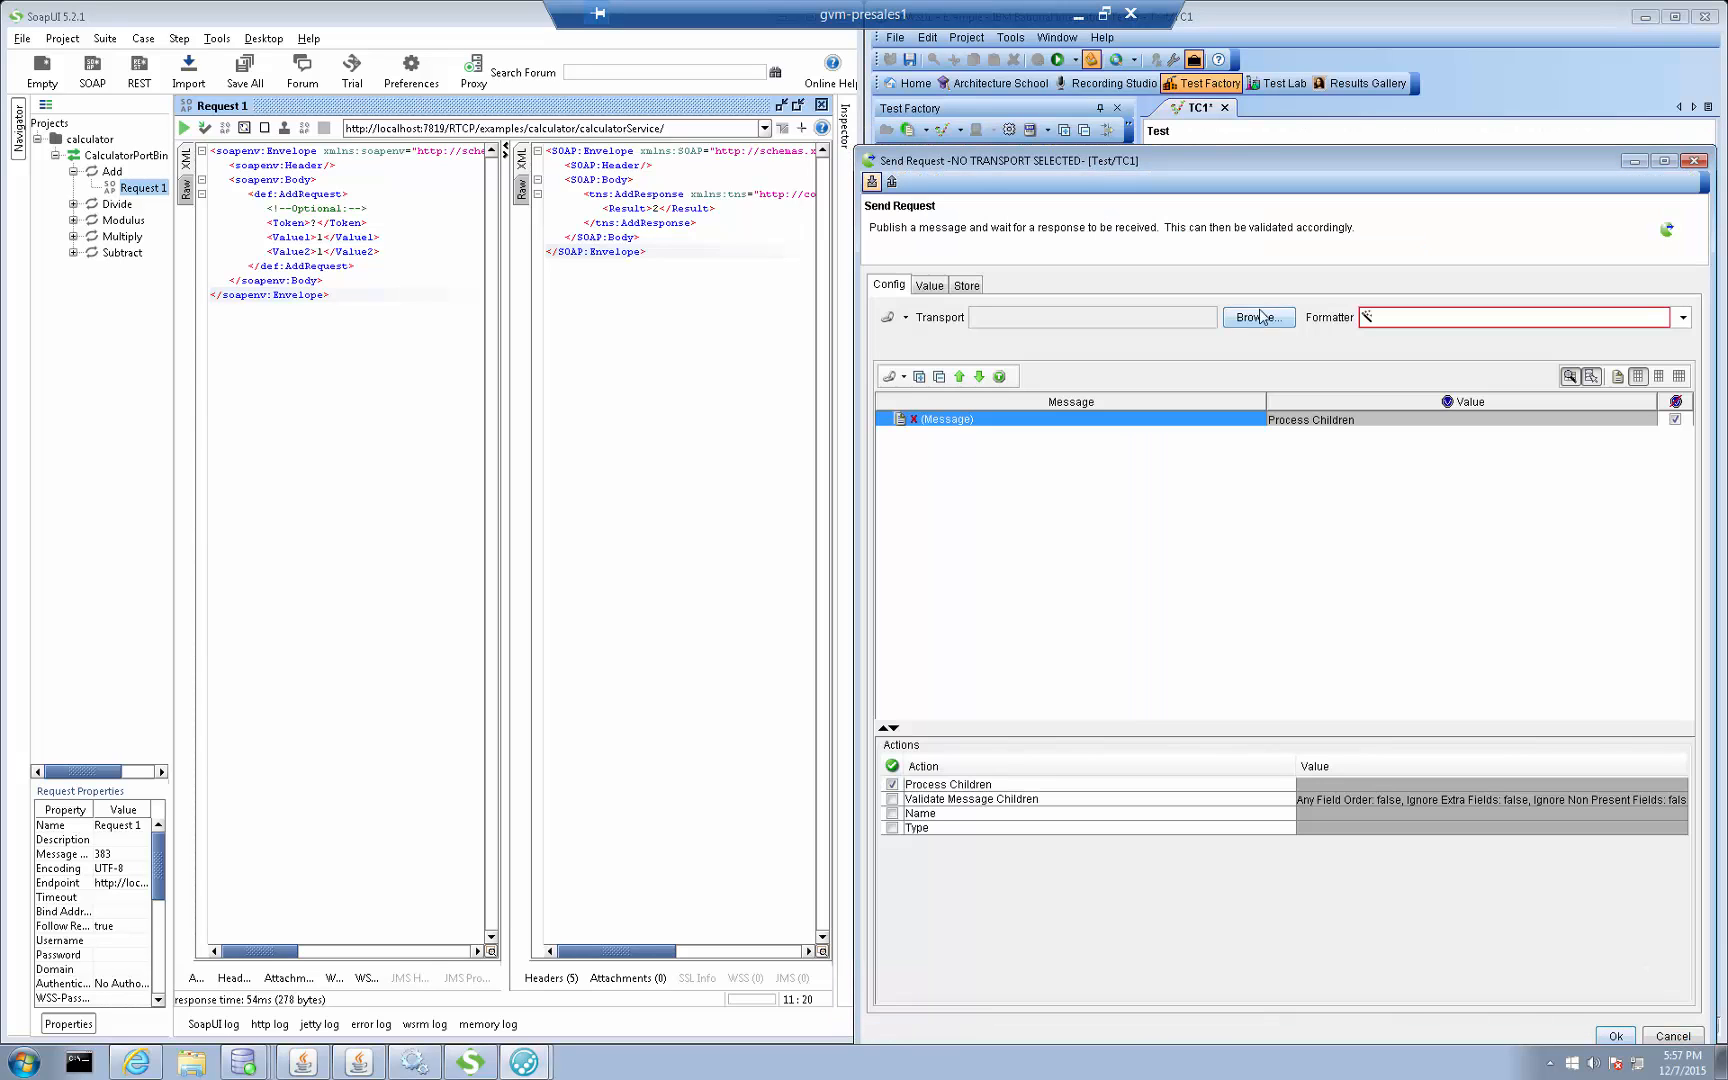
{"action": "left_click", "coordinate": [1252, 318]}
{"action": "double_click", "coordinate": [1140, 538]}
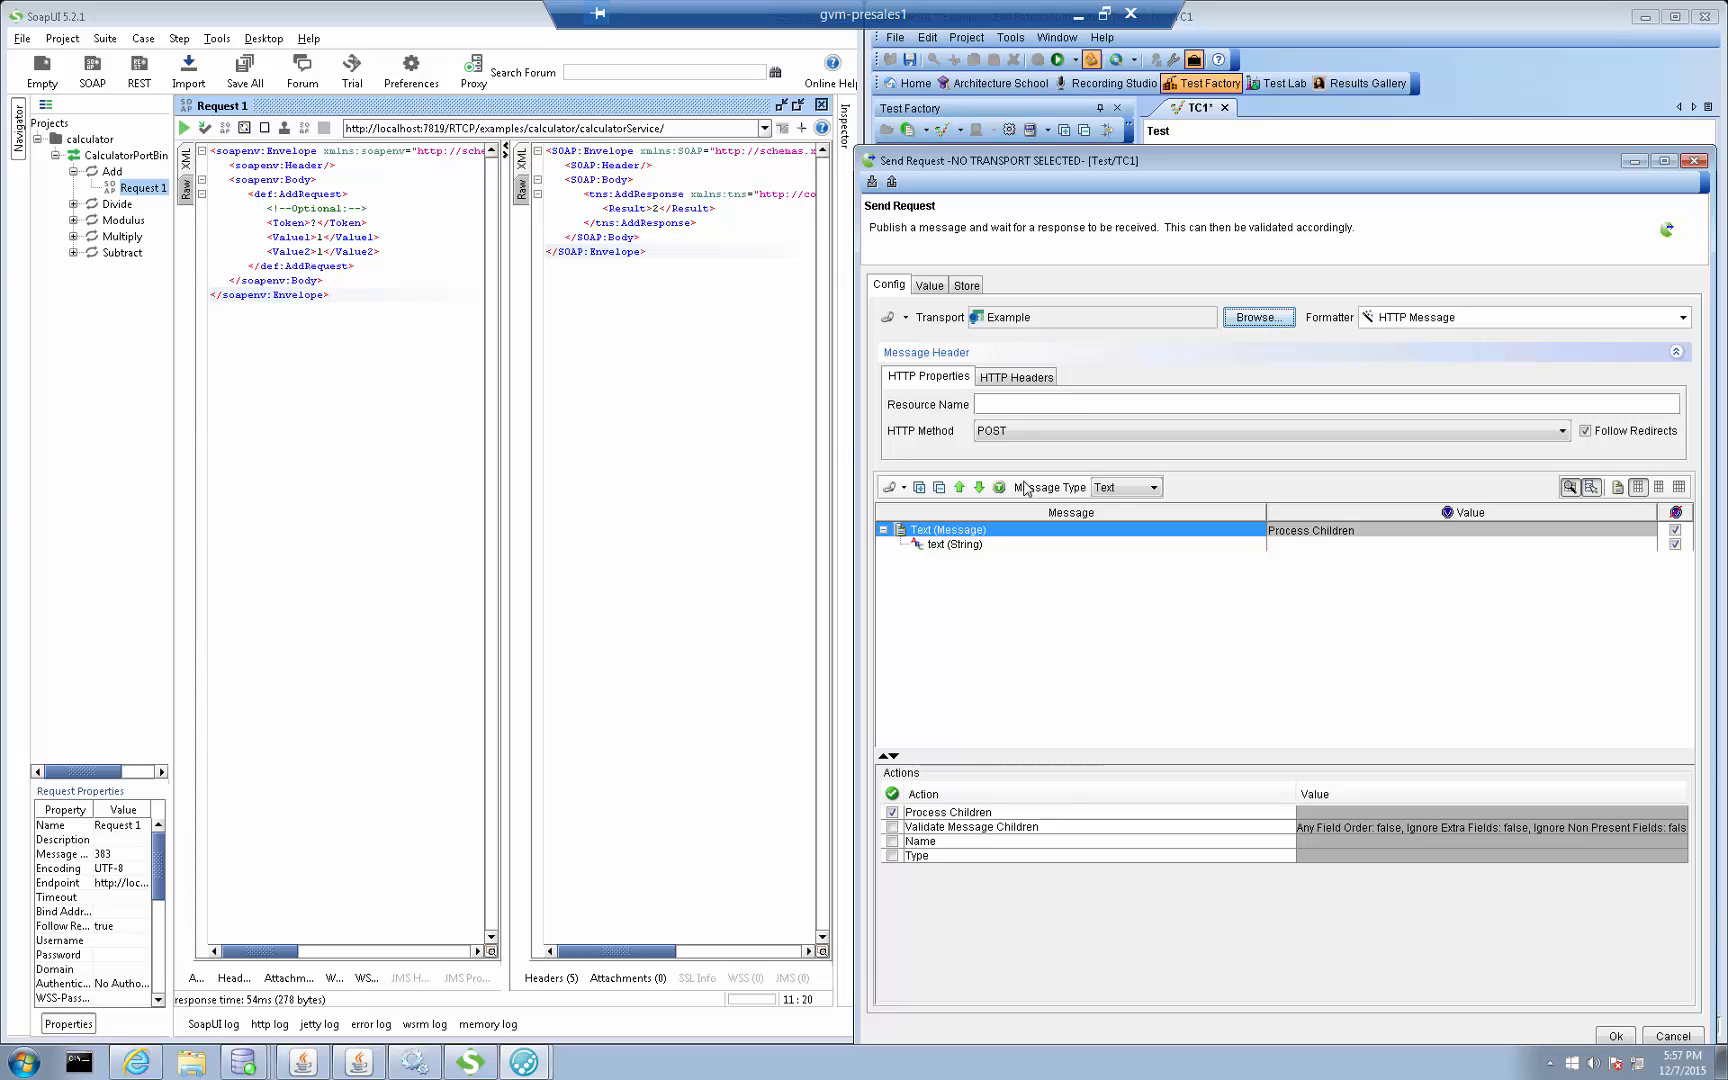
Copy the whole SOAP request XML from SoapUI's Request 1 into the Send Request message's text value
{"action": "left_click_drag", "start_coordinate": [372, 302], "coordinate": [213, 152]}
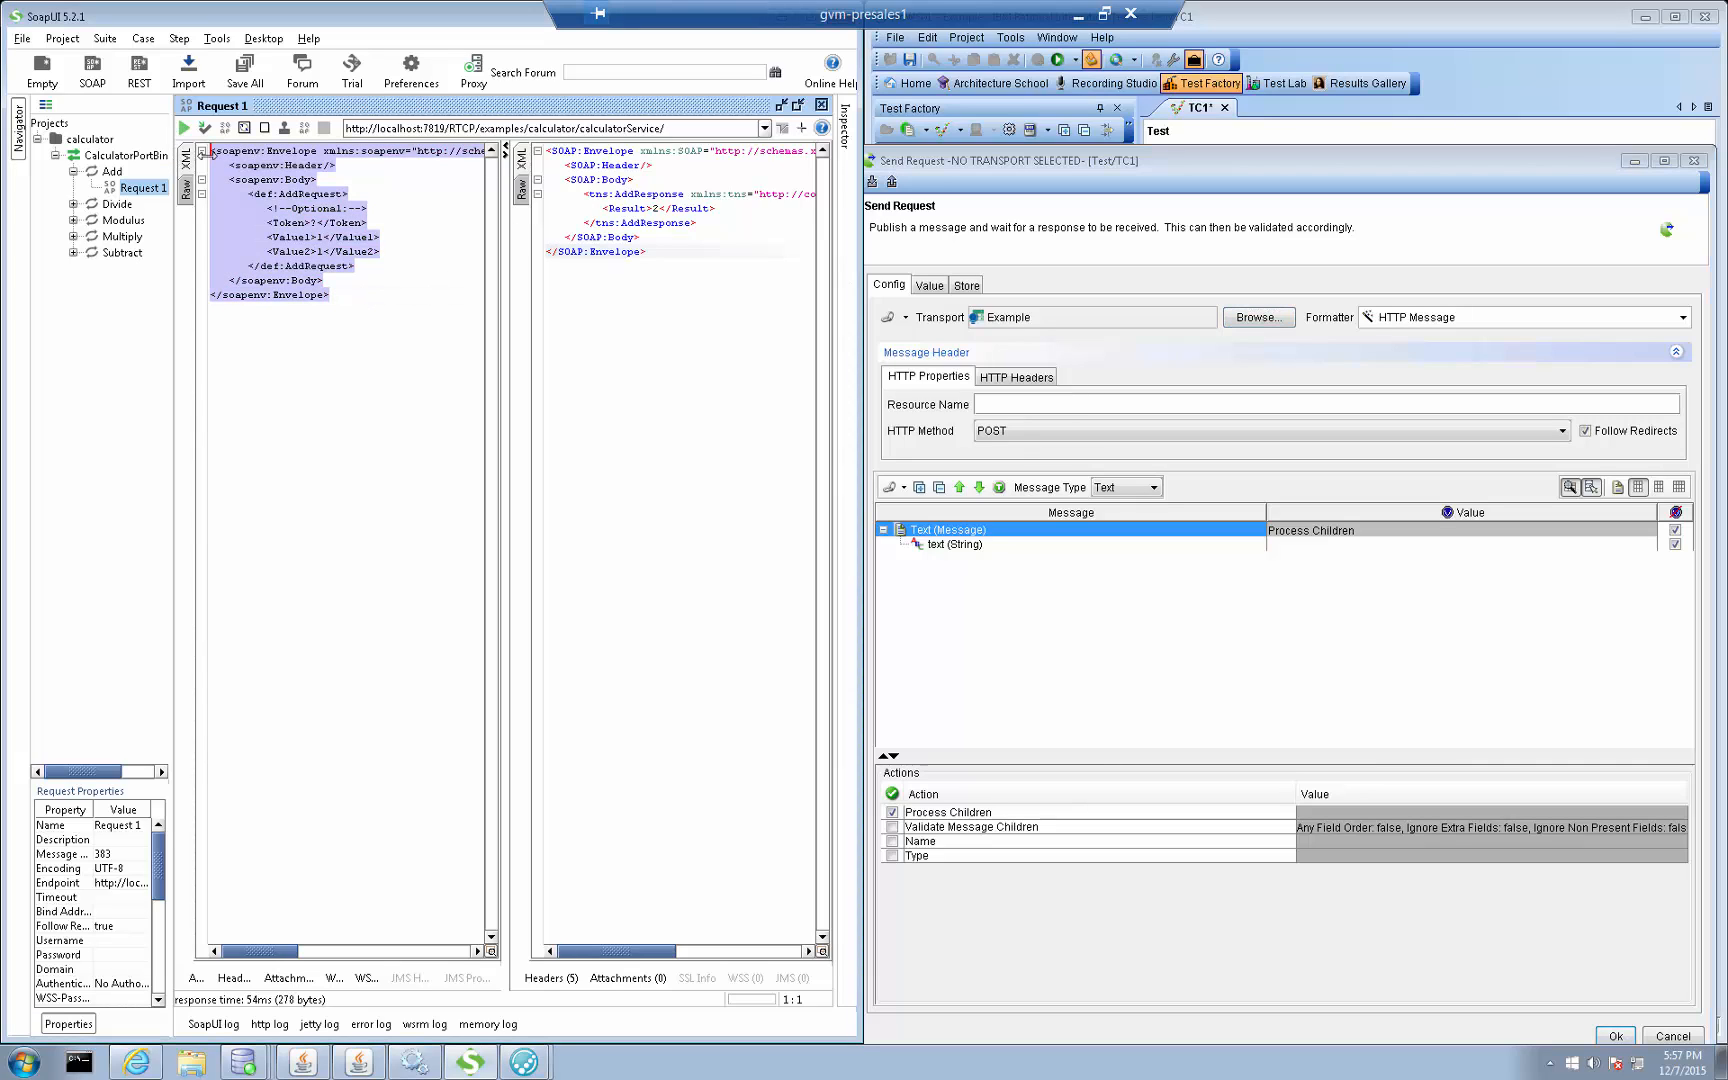
{"action": "key", "text": "ctrl+v"}
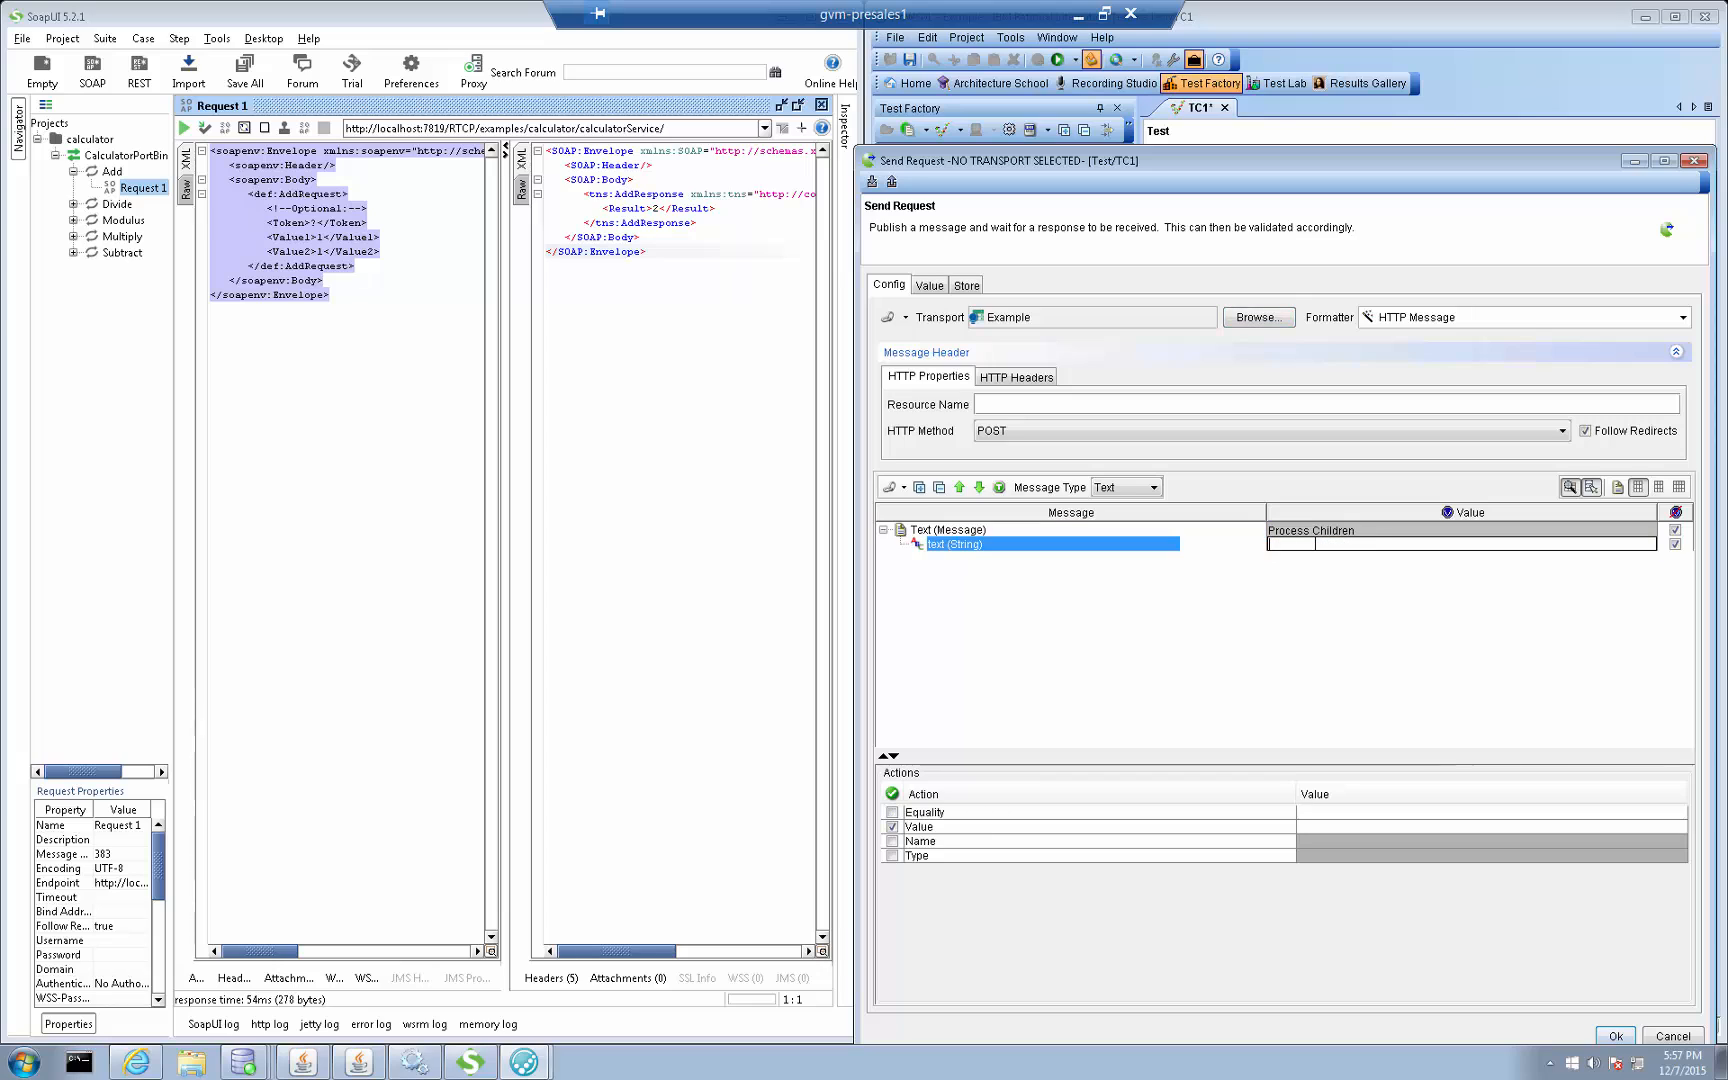
{"action": "left_click", "coordinate": [1316, 671]}
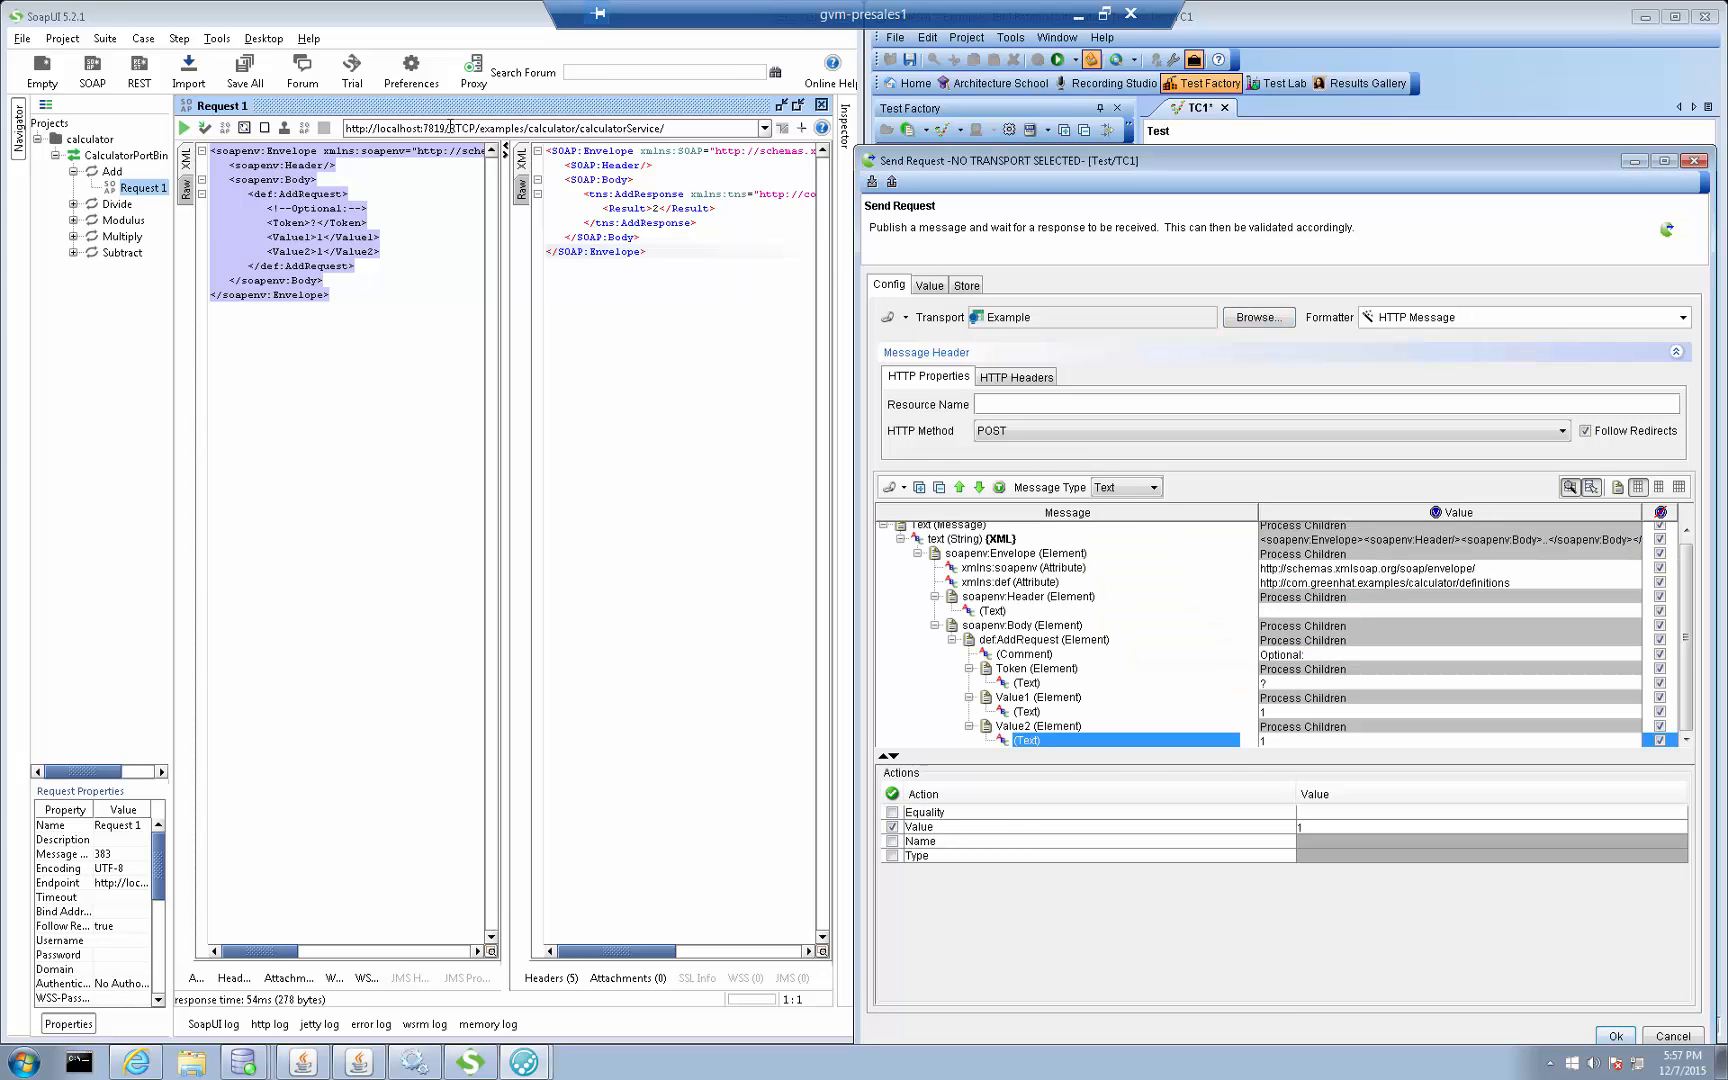
Set the Send Request resource name to /RTCP/examples/calculator/calculatorService/, copied from SoapUI's endpoint URL, and accept the action
{"action": "left_click_drag", "start_coordinate": [449, 127], "coordinate": [712, 128]}
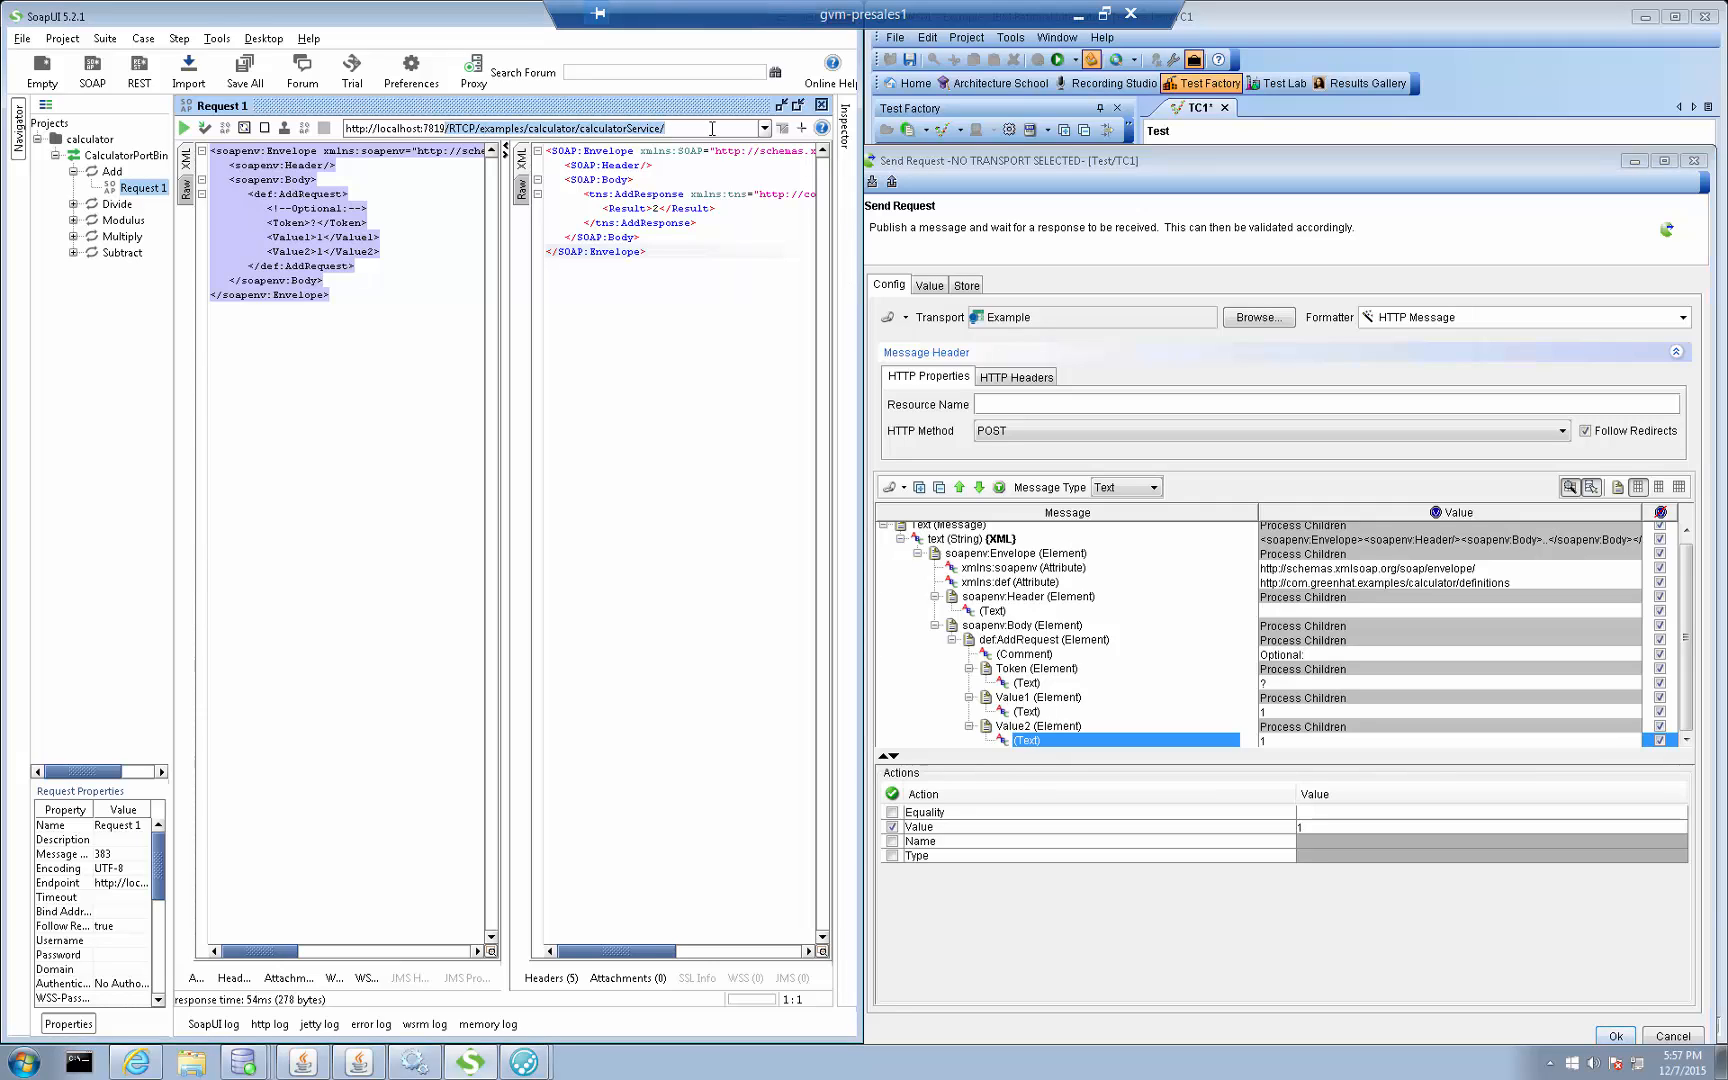
{"action": "left_click", "coordinate": [1056, 404]}
{"action": "type", "text": "/RTCP/examples/calculator/calculatorService/"}
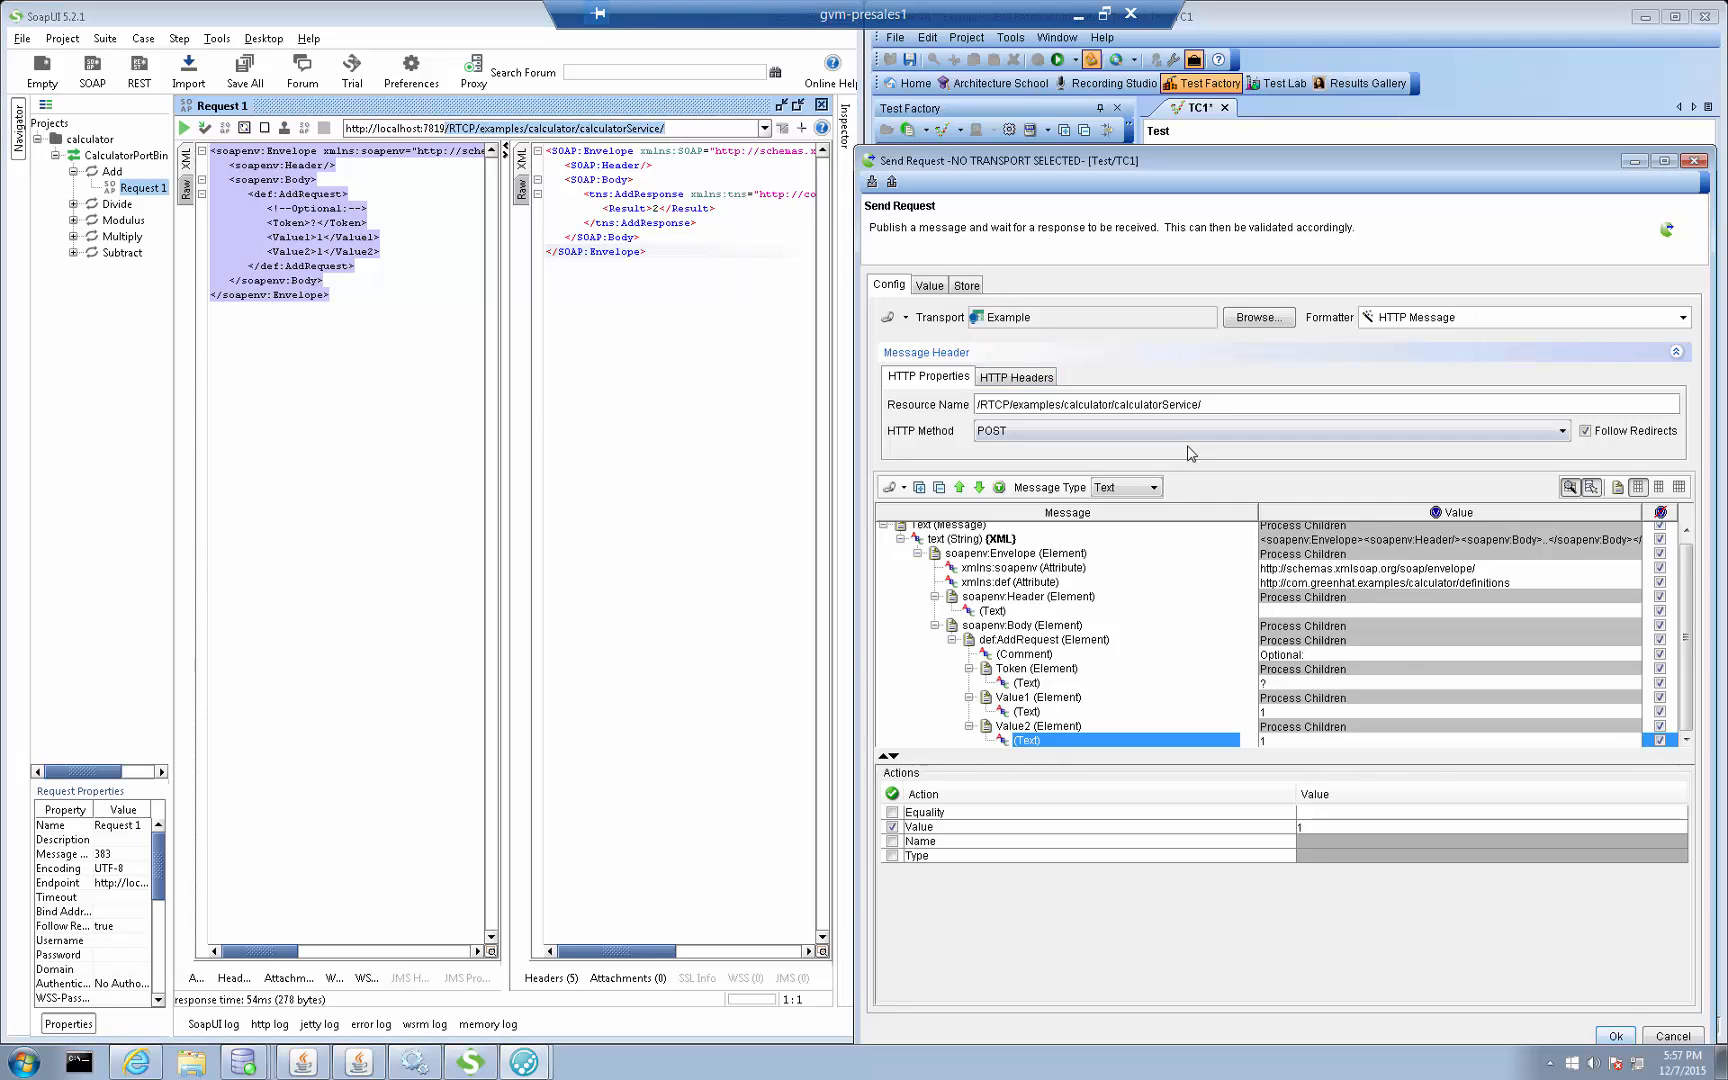
{"action": "left_click", "coordinate": [1616, 1036]}
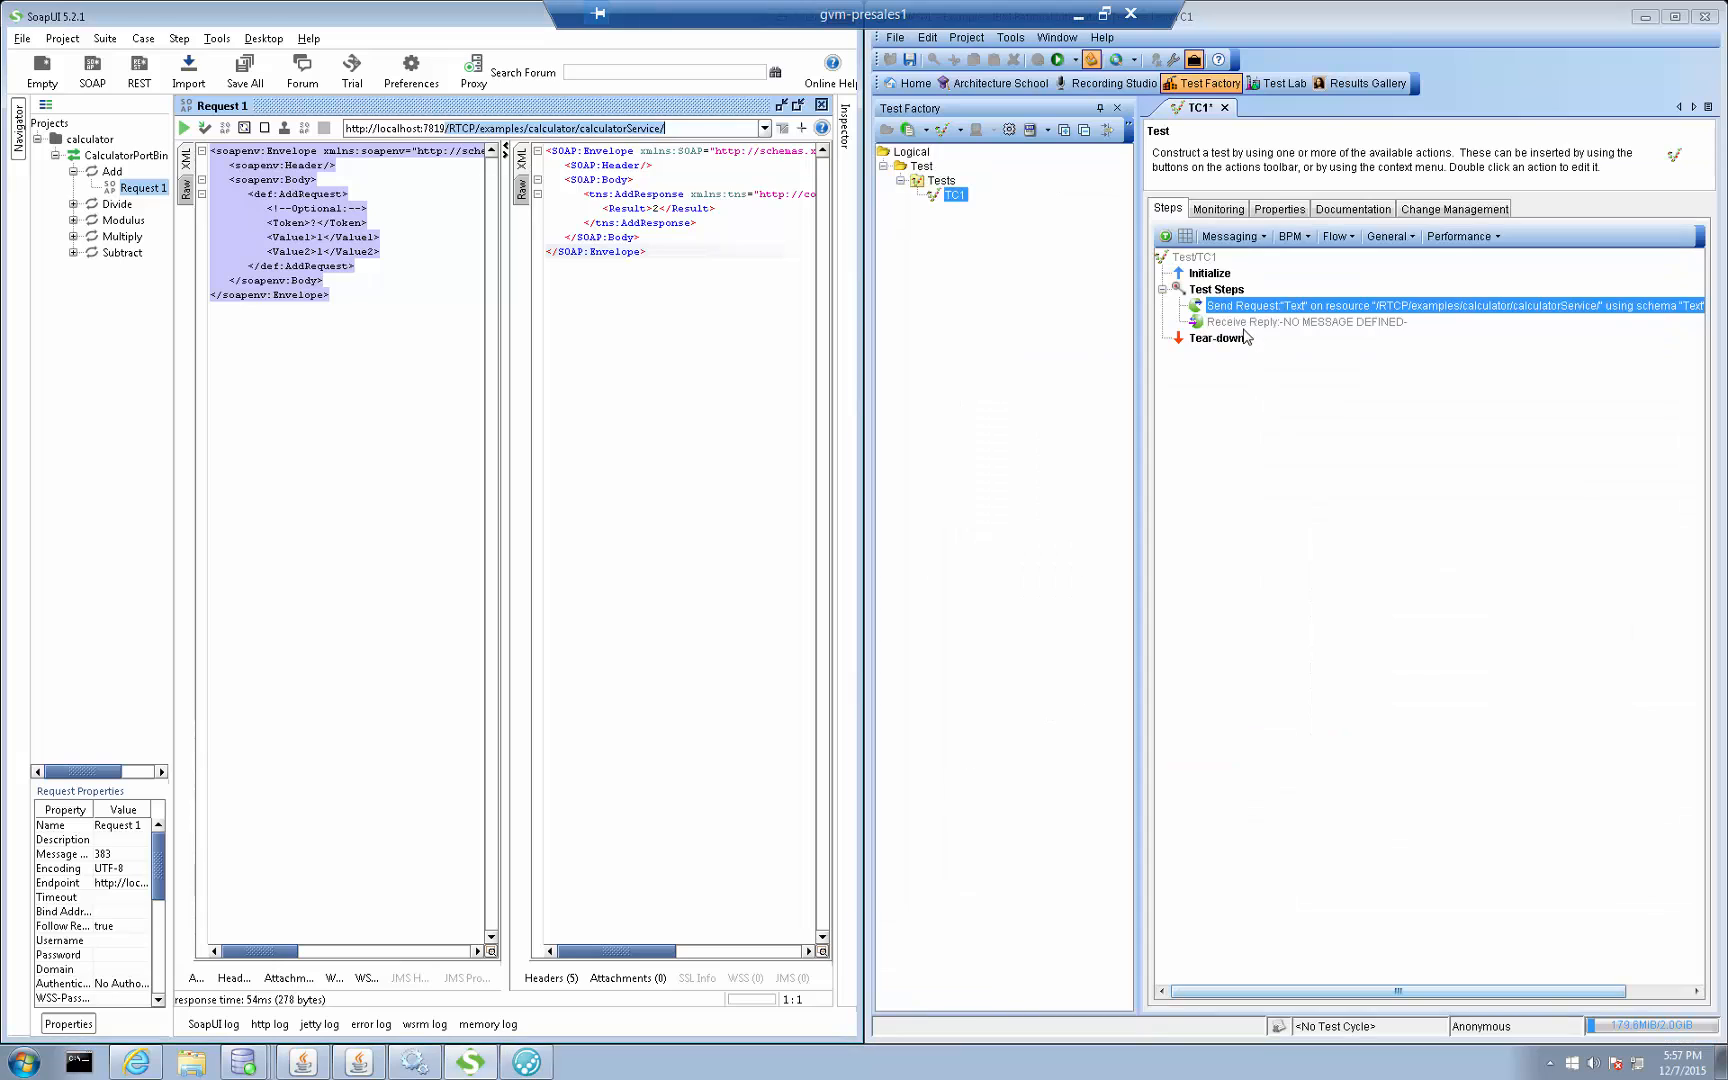
Open the Receive Reply action and accept its HTTP Message reply configuration for Send Request 1
{"action": "left_click", "coordinate": [1258, 322]}
{"action": "double_click", "coordinate": [1258, 322]}
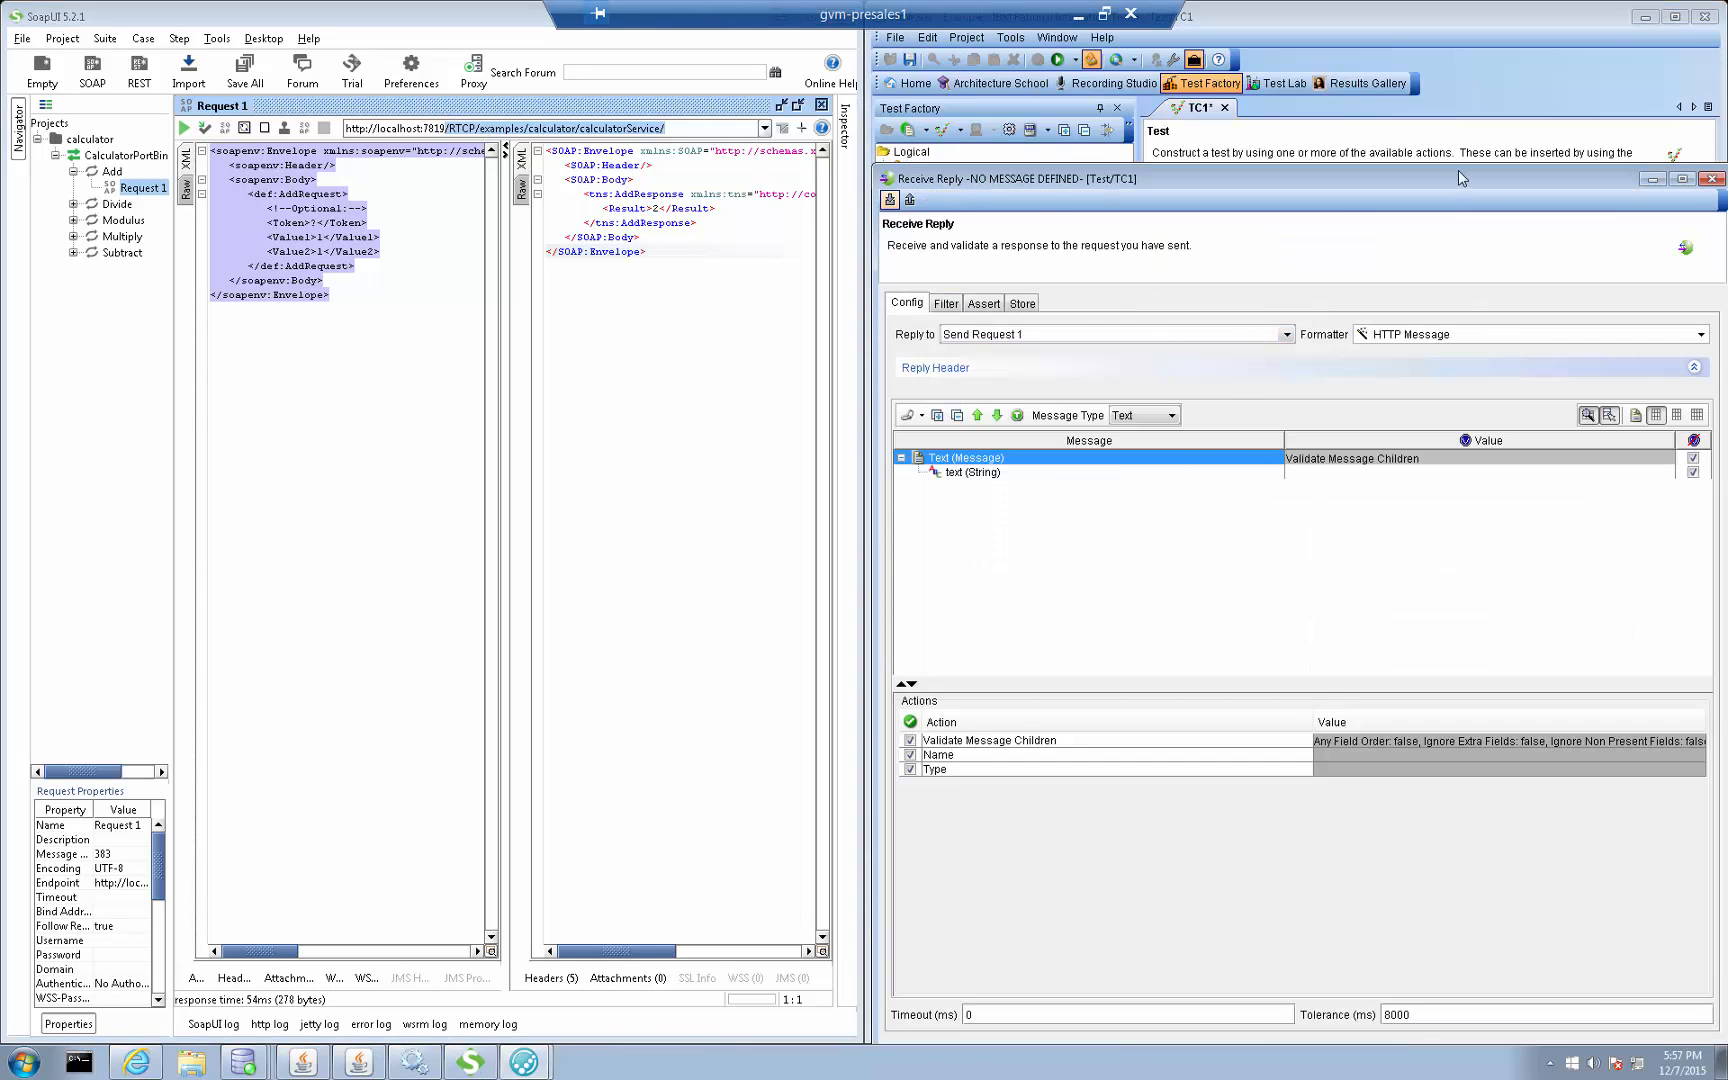
{"action": "left_click_drag", "start_coordinate": [1458, 176], "coordinate": [1355, 110]}
{"action": "left_click", "coordinate": [1531, 984]}
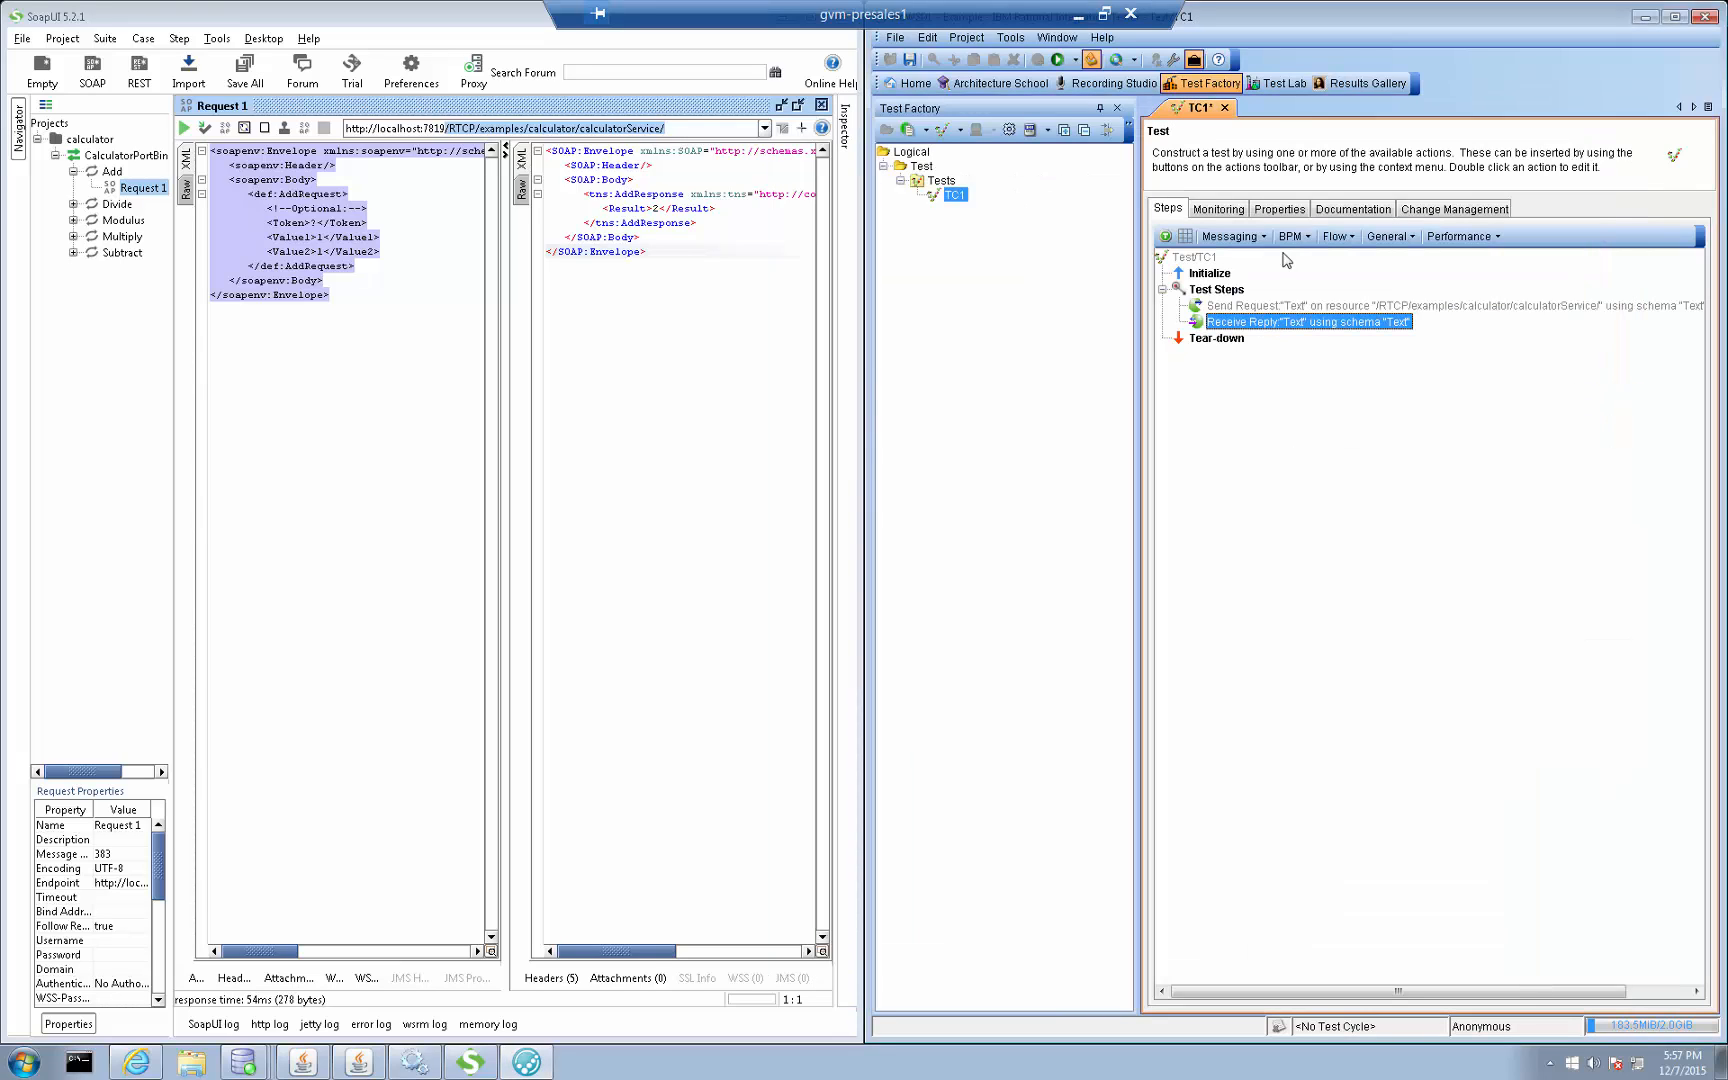
Save and run test TC1, and open the reply message comparison from the console's assertion entry
{"action": "left_click", "coordinate": [1057, 63]}
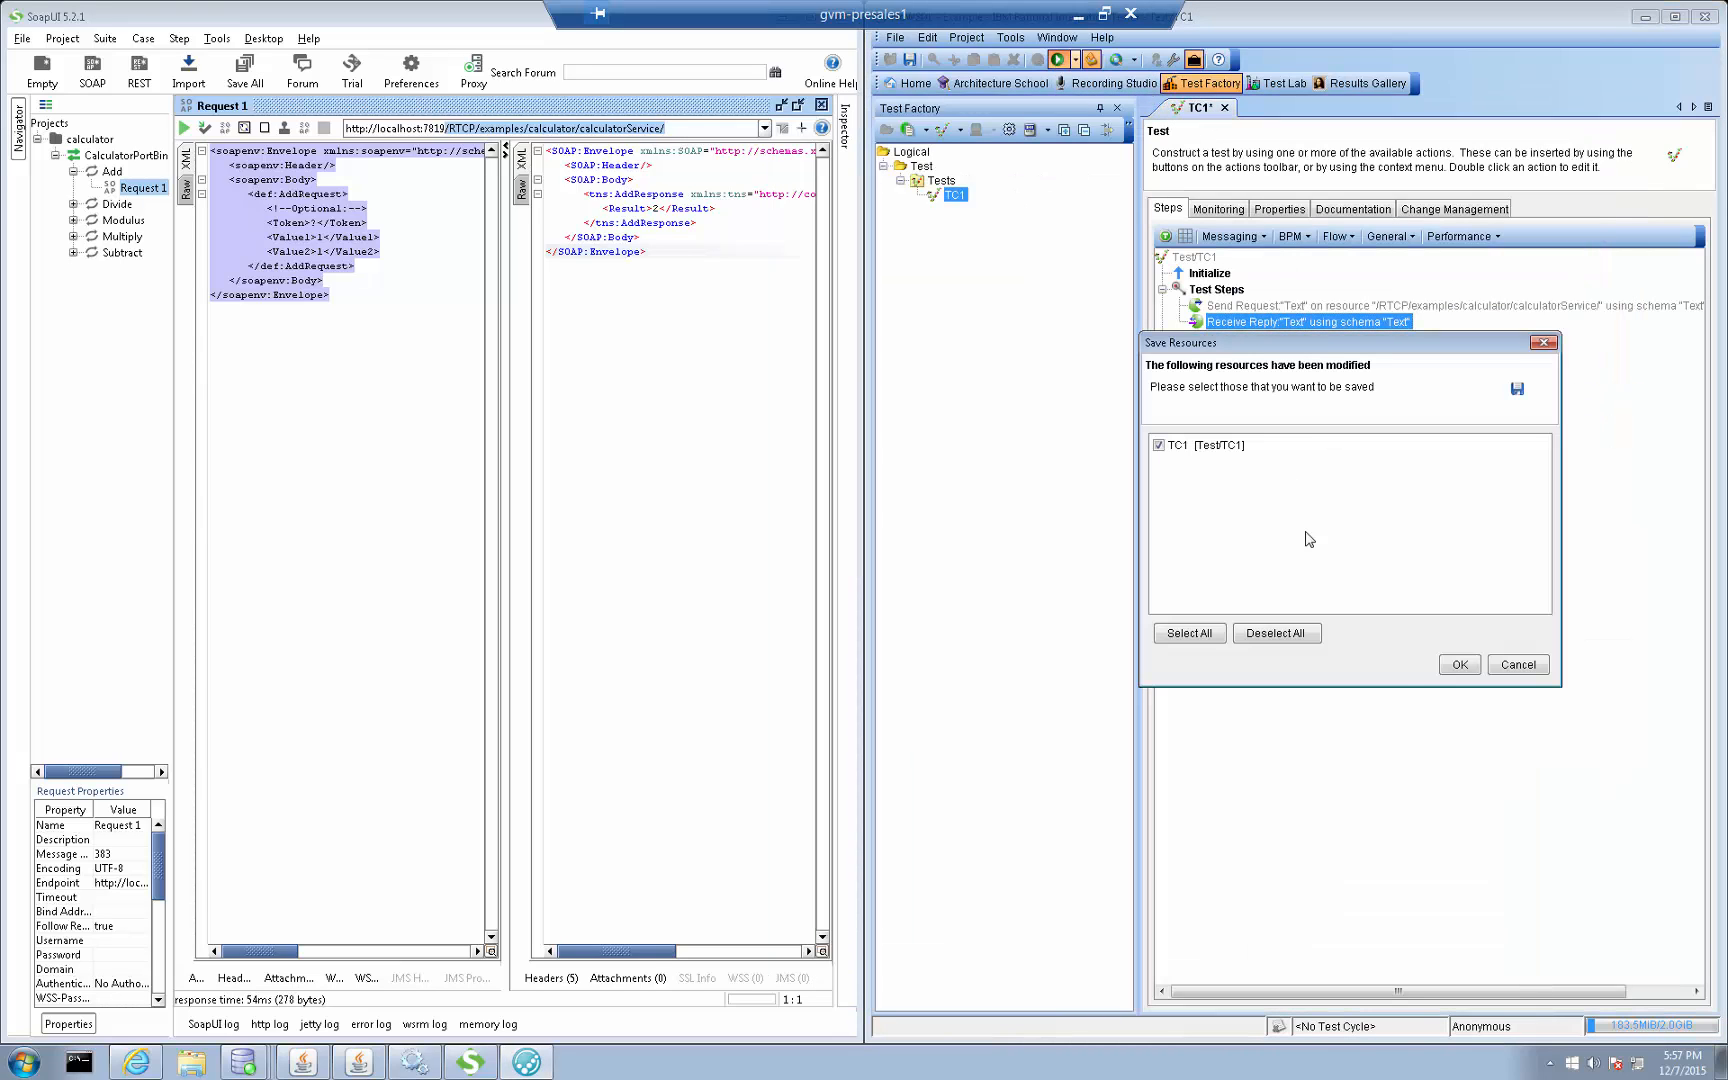
{"action": "left_click", "coordinate": [1460, 661]}
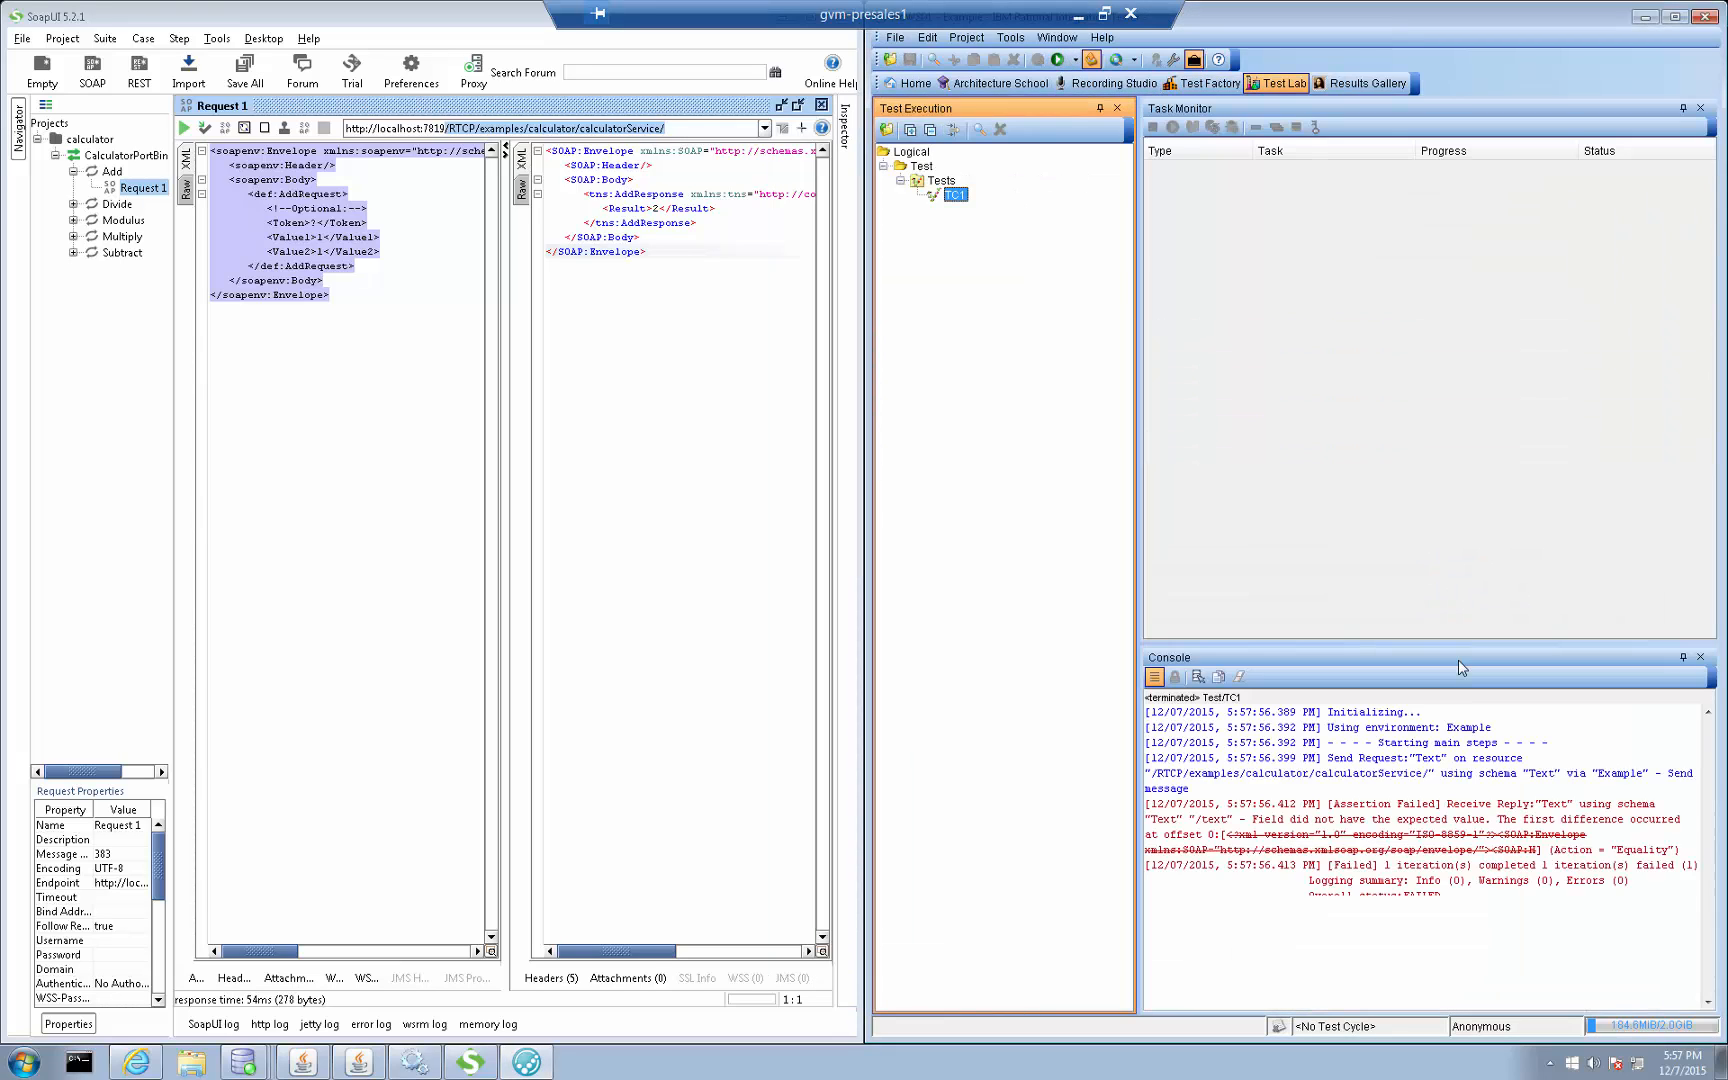
{"action": "left_click", "coordinate": [1415, 819]}
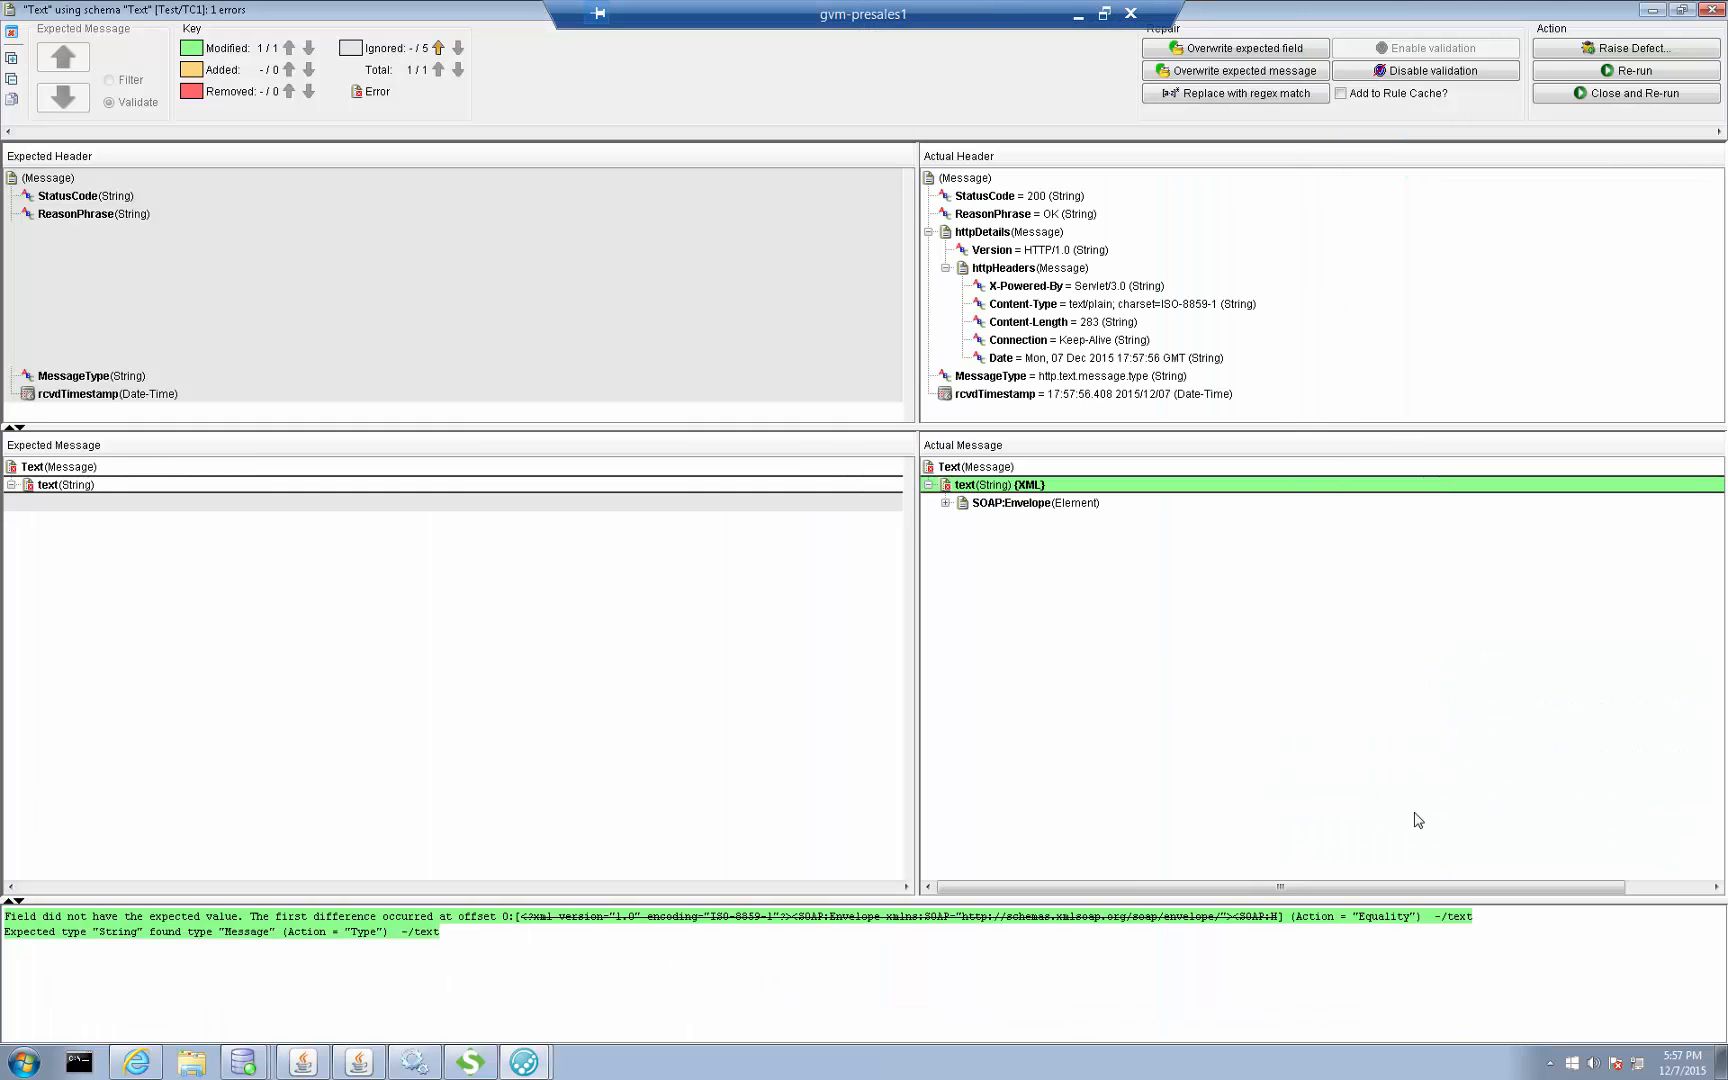
Examine the actual reply message by expanding its SOAP body down to the Result value in AddResponse
{"action": "left_click", "coordinate": [11, 57]}
{"action": "left_click", "coordinate": [968, 556]}
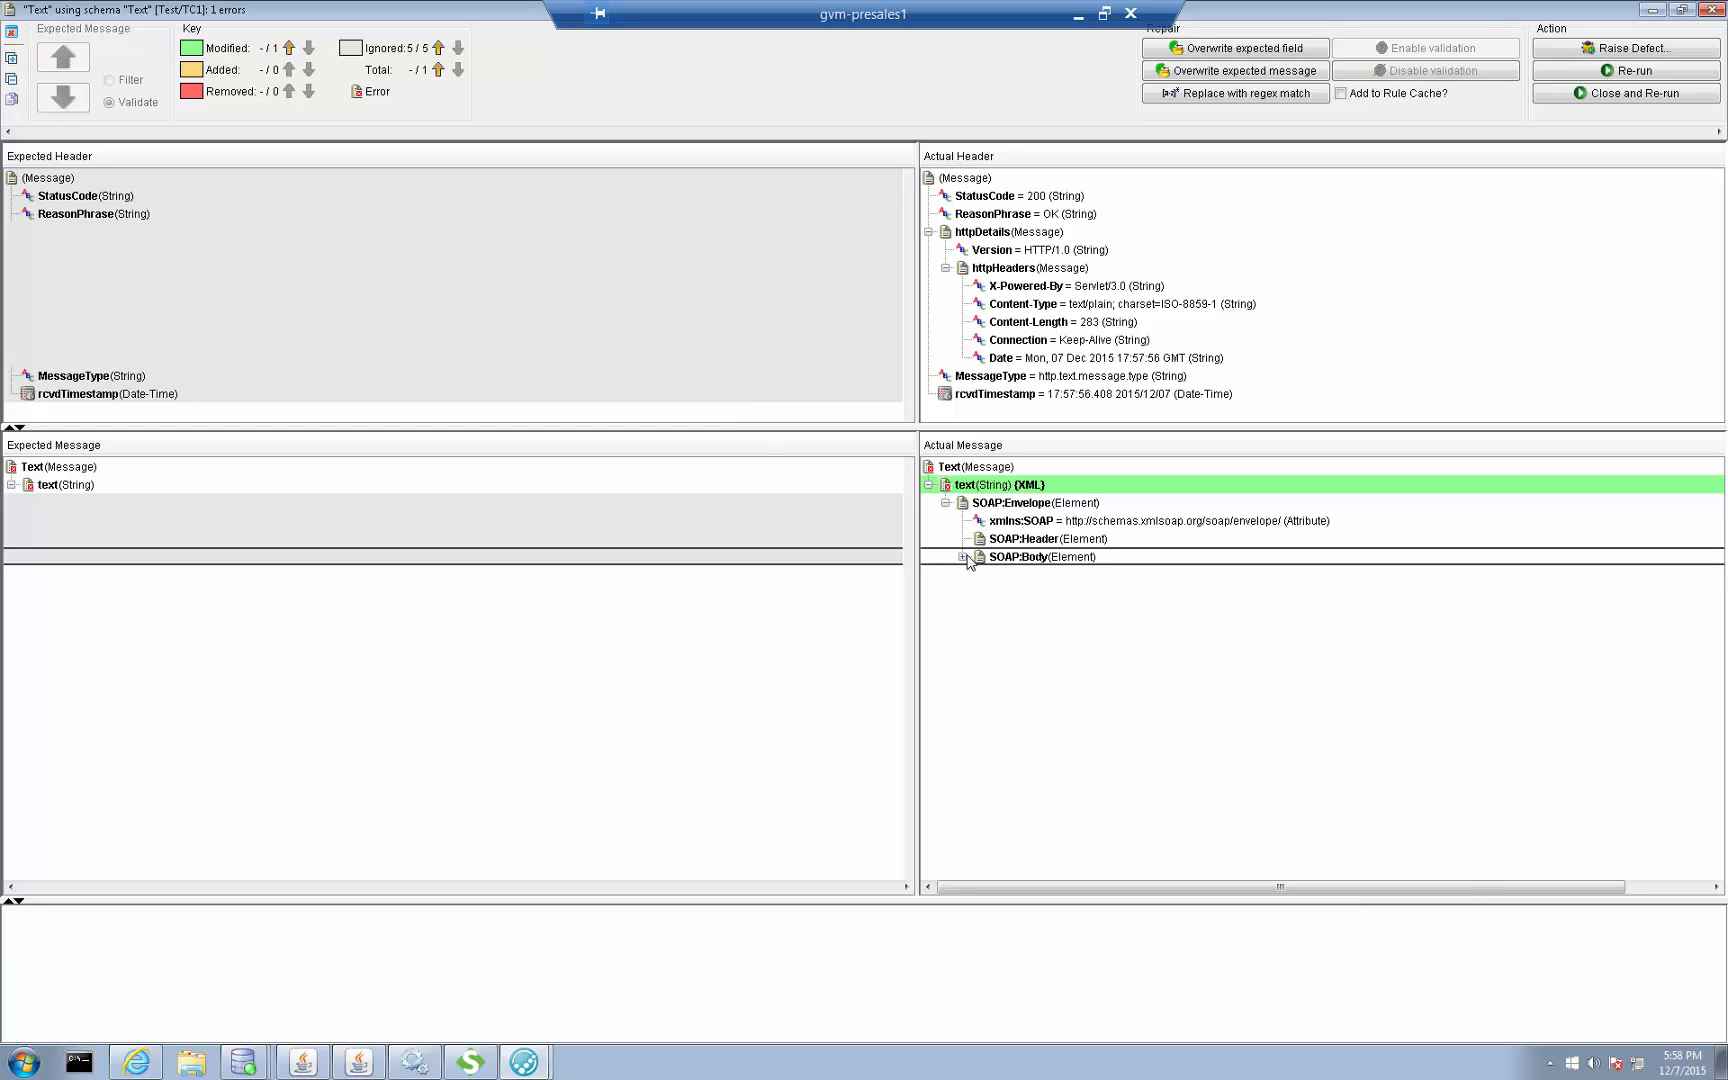
{"action": "left_click", "coordinate": [964, 557]}
{"action": "left_click", "coordinate": [983, 577]}
{"action": "left_click", "coordinate": [980, 575]}
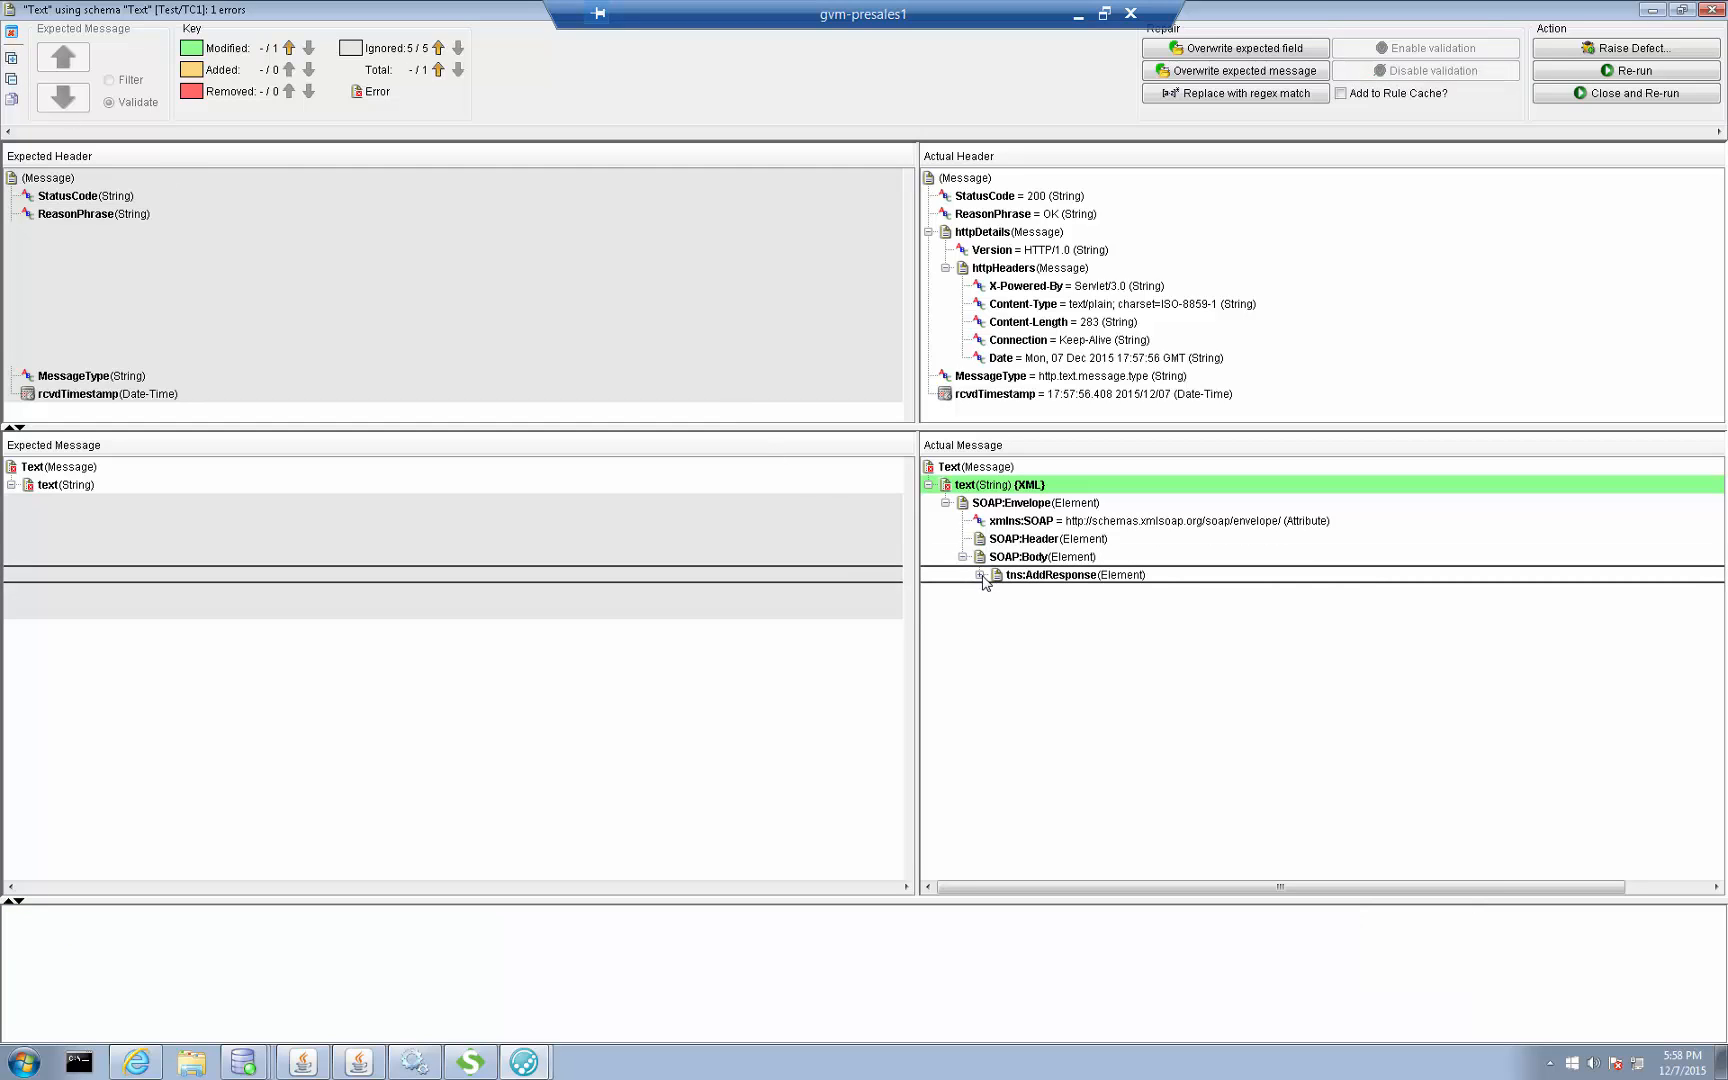
{"action": "left_click", "coordinate": [997, 610]}
{"action": "left_click", "coordinate": [1064, 630]}
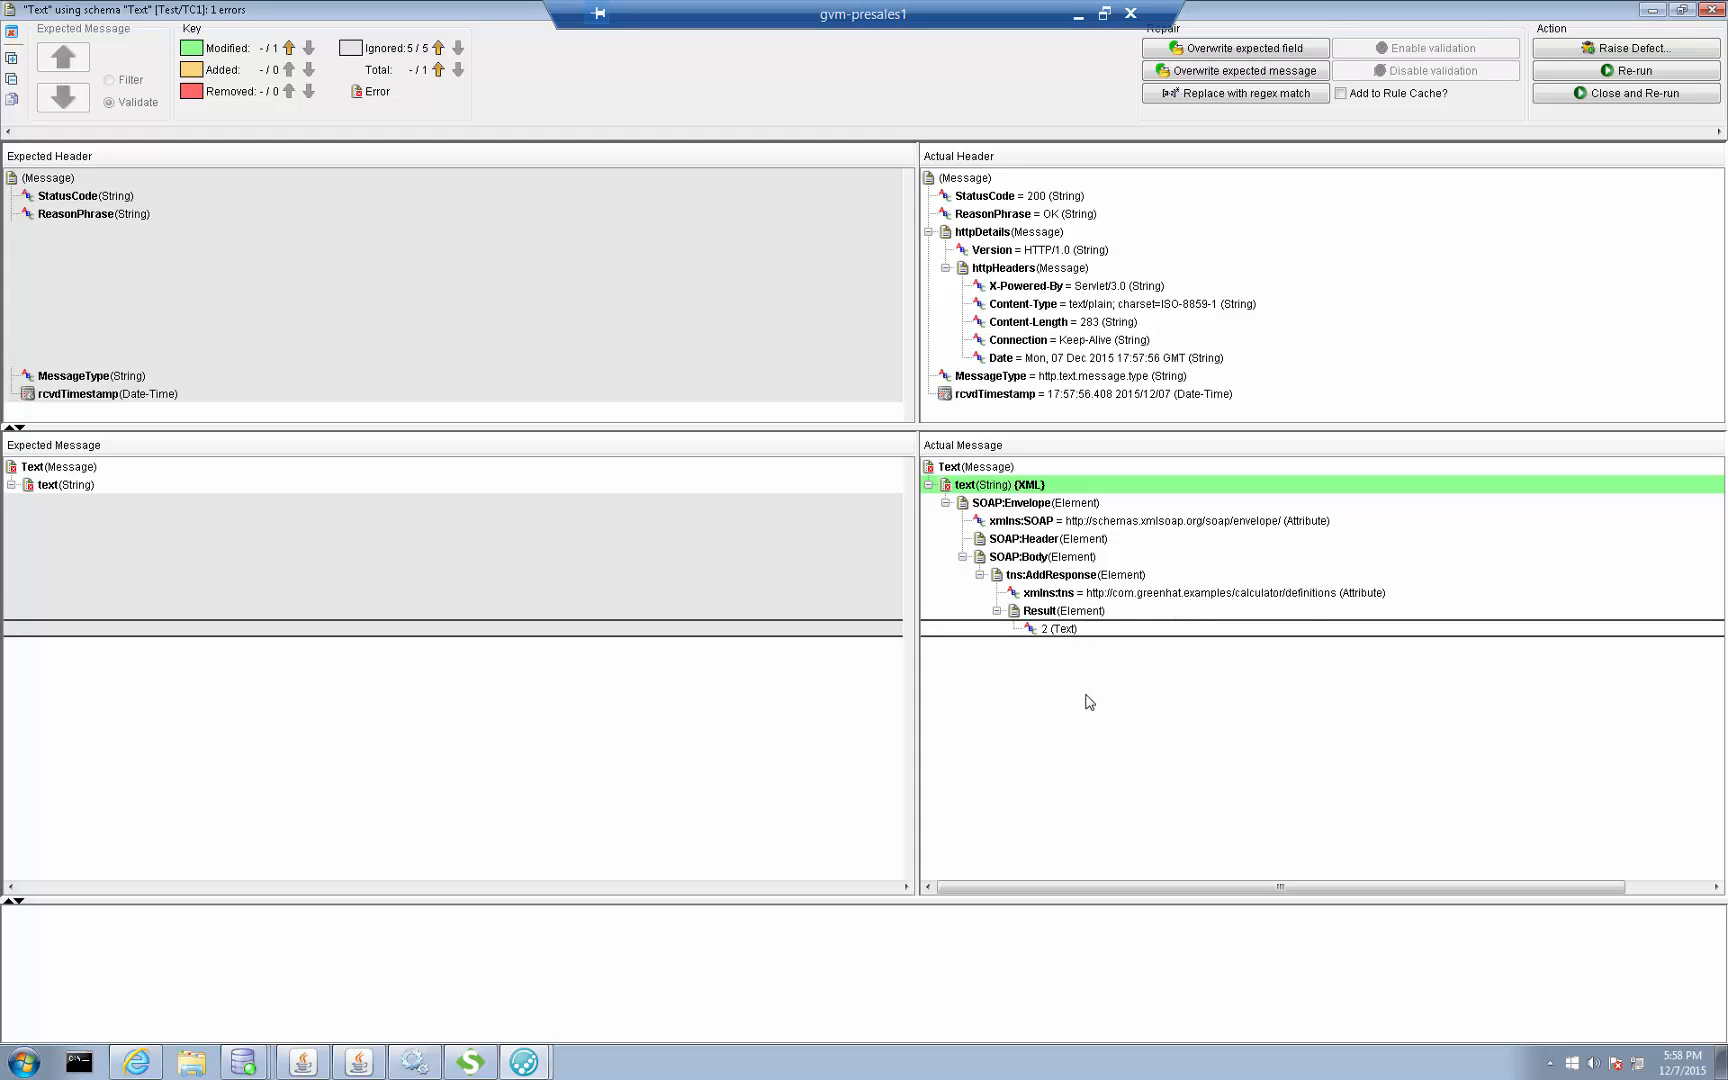
Overwrite the expected message with the actual reply, and close the comparison and re-run TC1
{"action": "left_click", "coordinate": [1270, 72]}
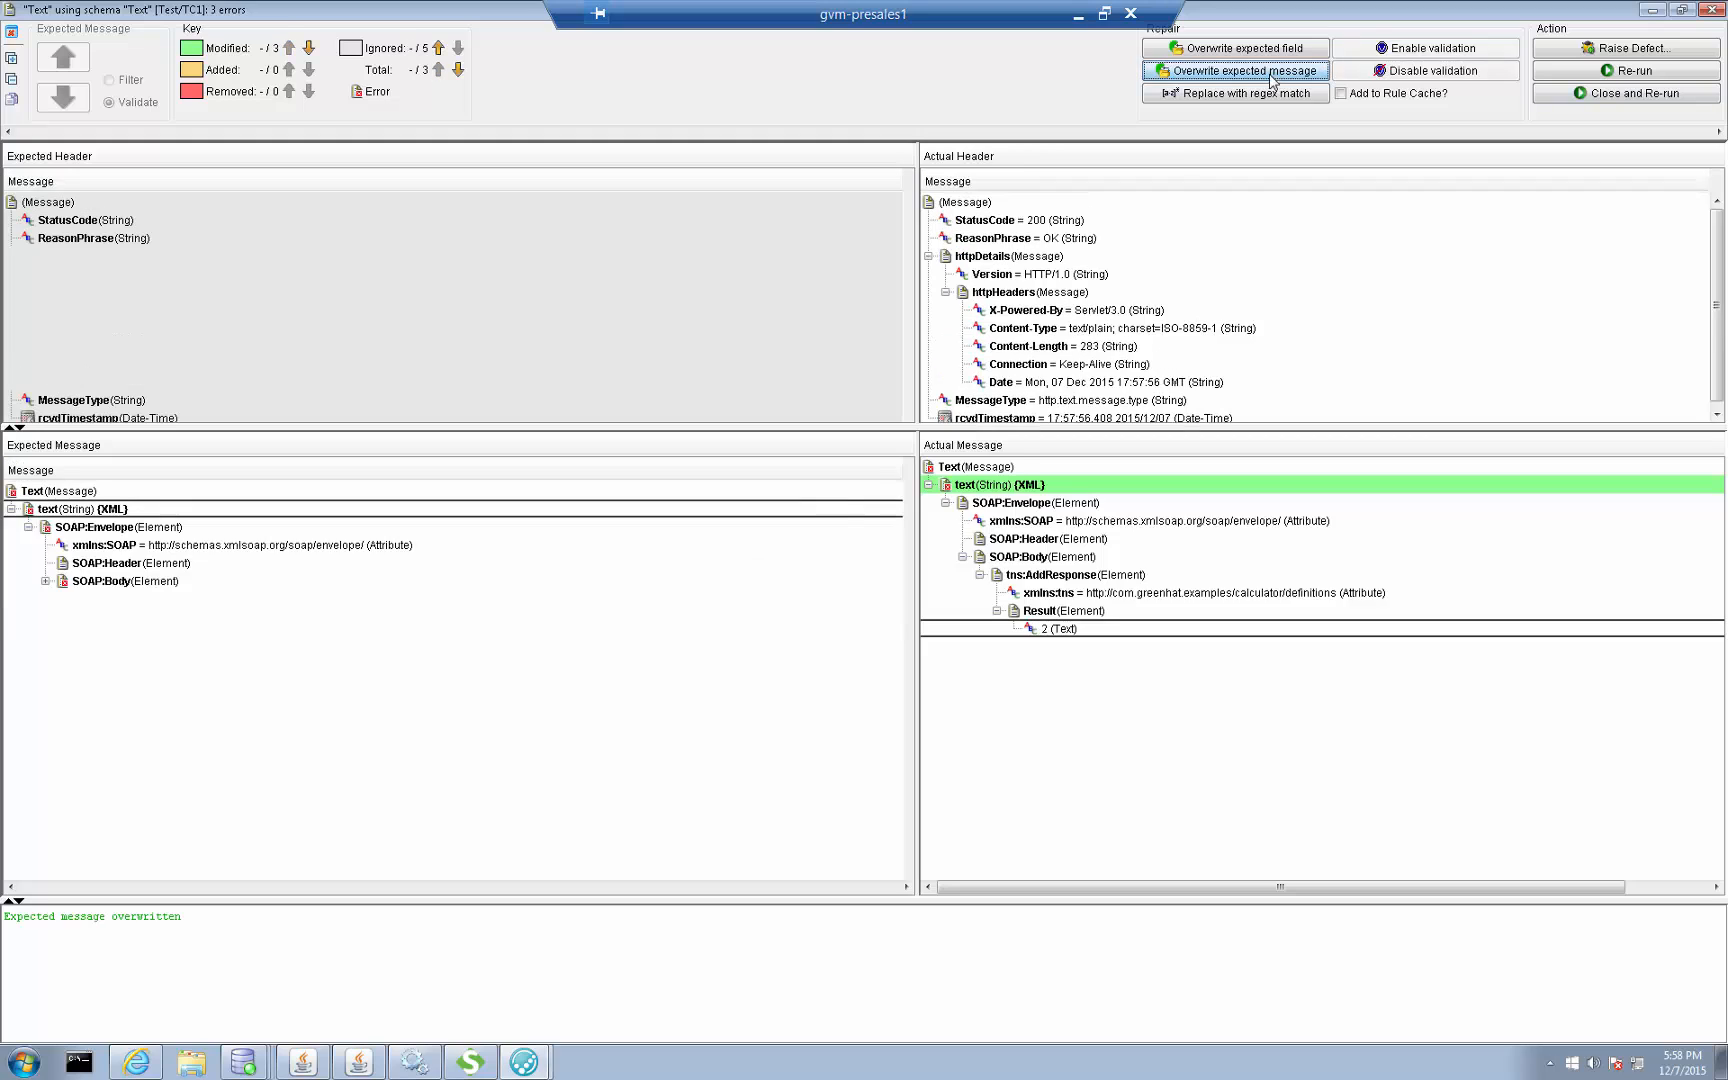
{"action": "left_click", "coordinate": [1630, 94]}
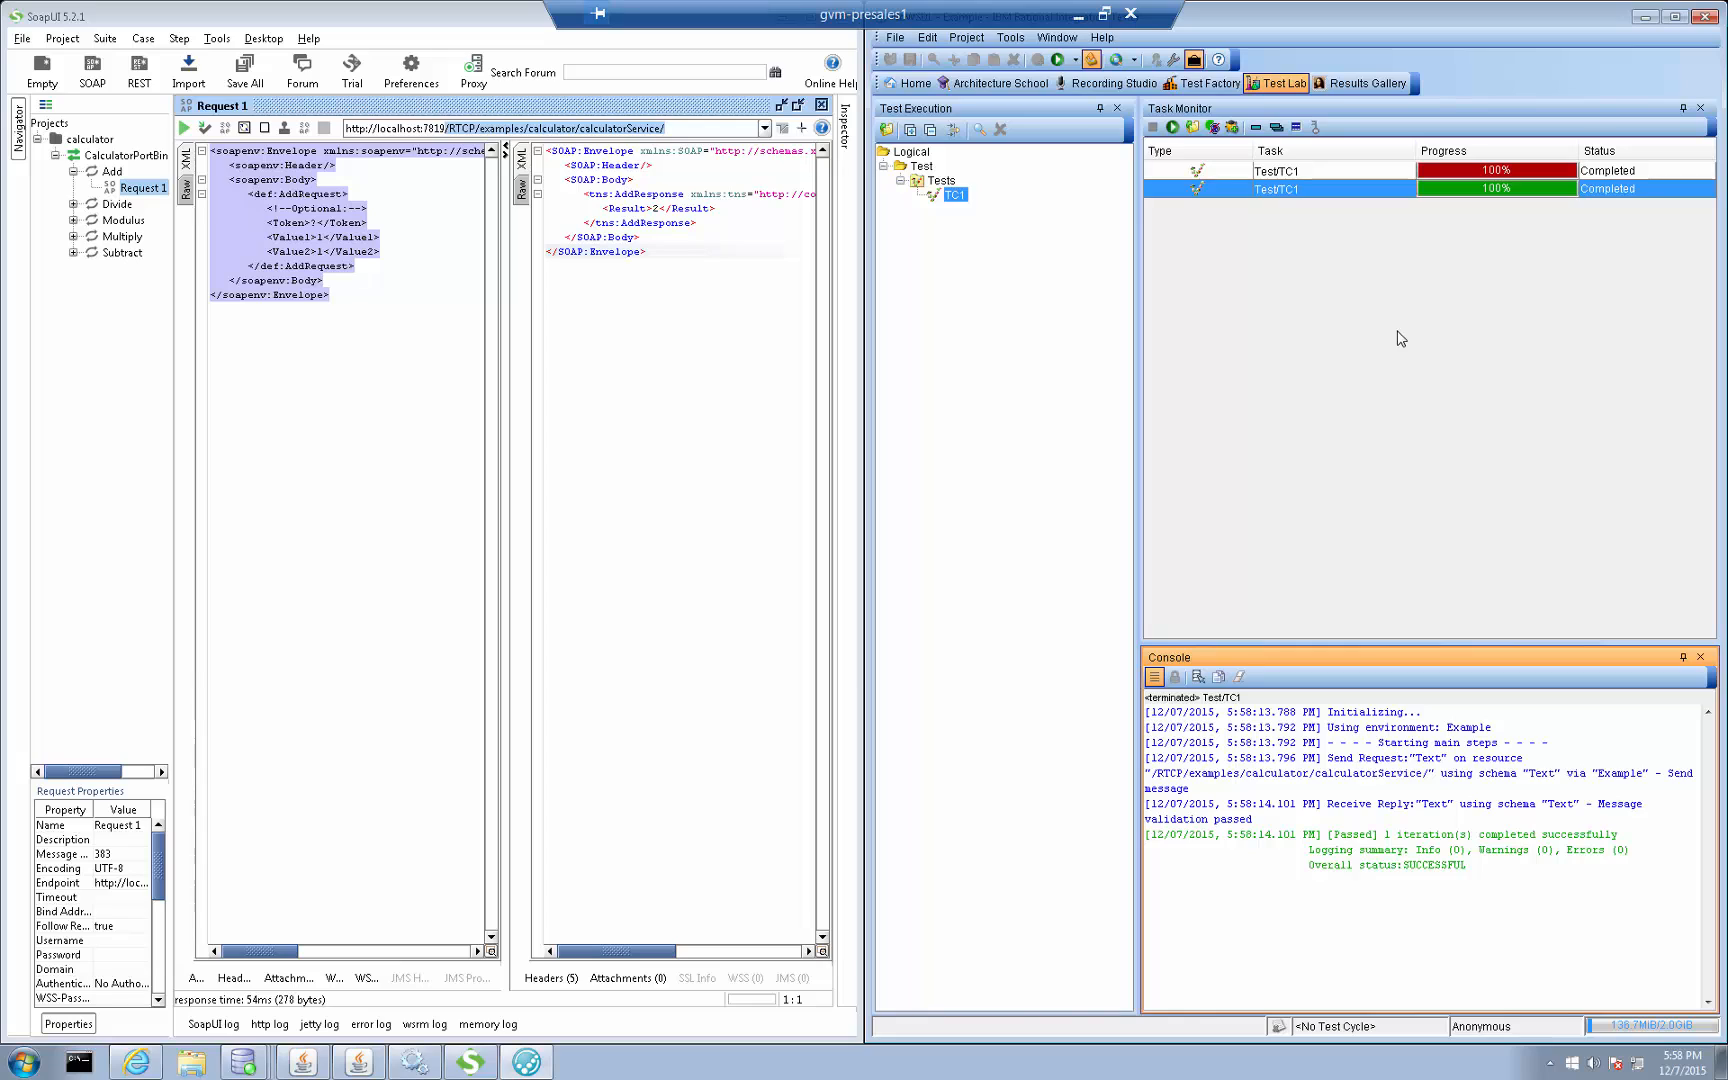
Return to the Architecture School's logical view and select the Example component
{"action": "left_click", "coordinate": [994, 83]}
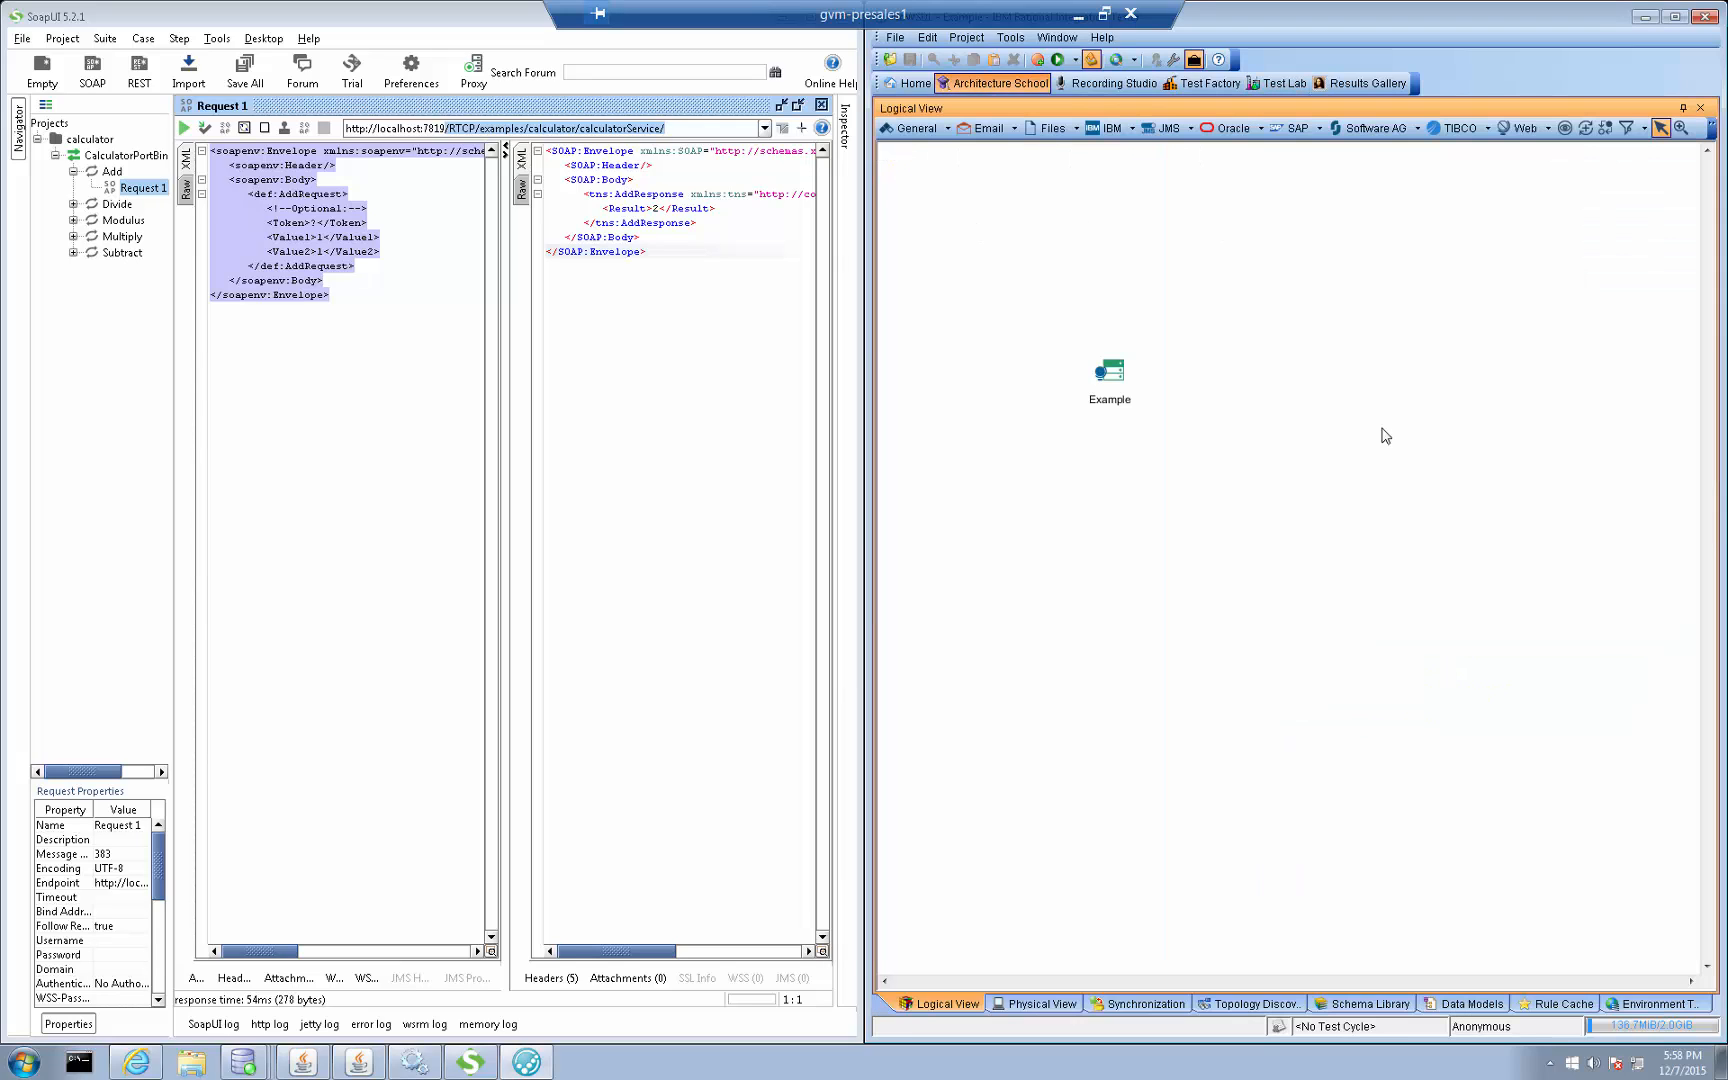
{"action": "left_click", "coordinate": [1104, 372]}
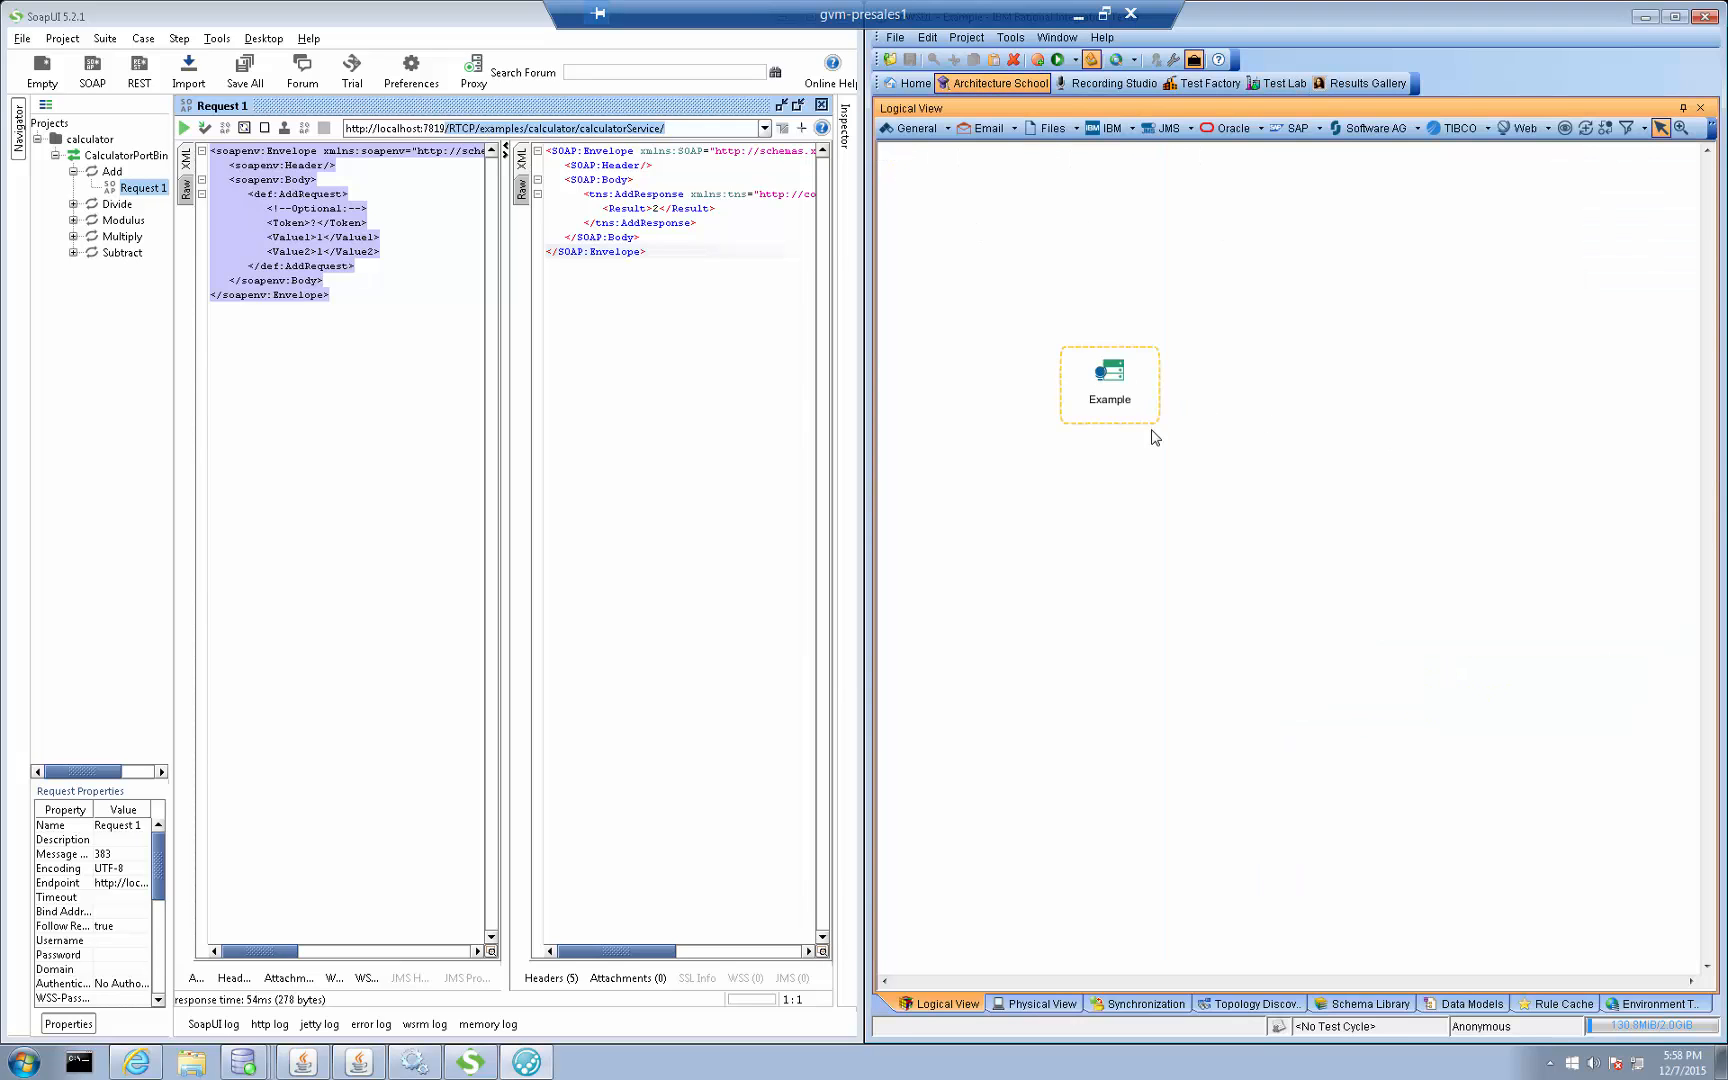
Switch to SoapUI and configure a manual proxy in the preferences with host gvm-presales1 and its port number
{"action": "left_click", "coordinate": [342, 355]}
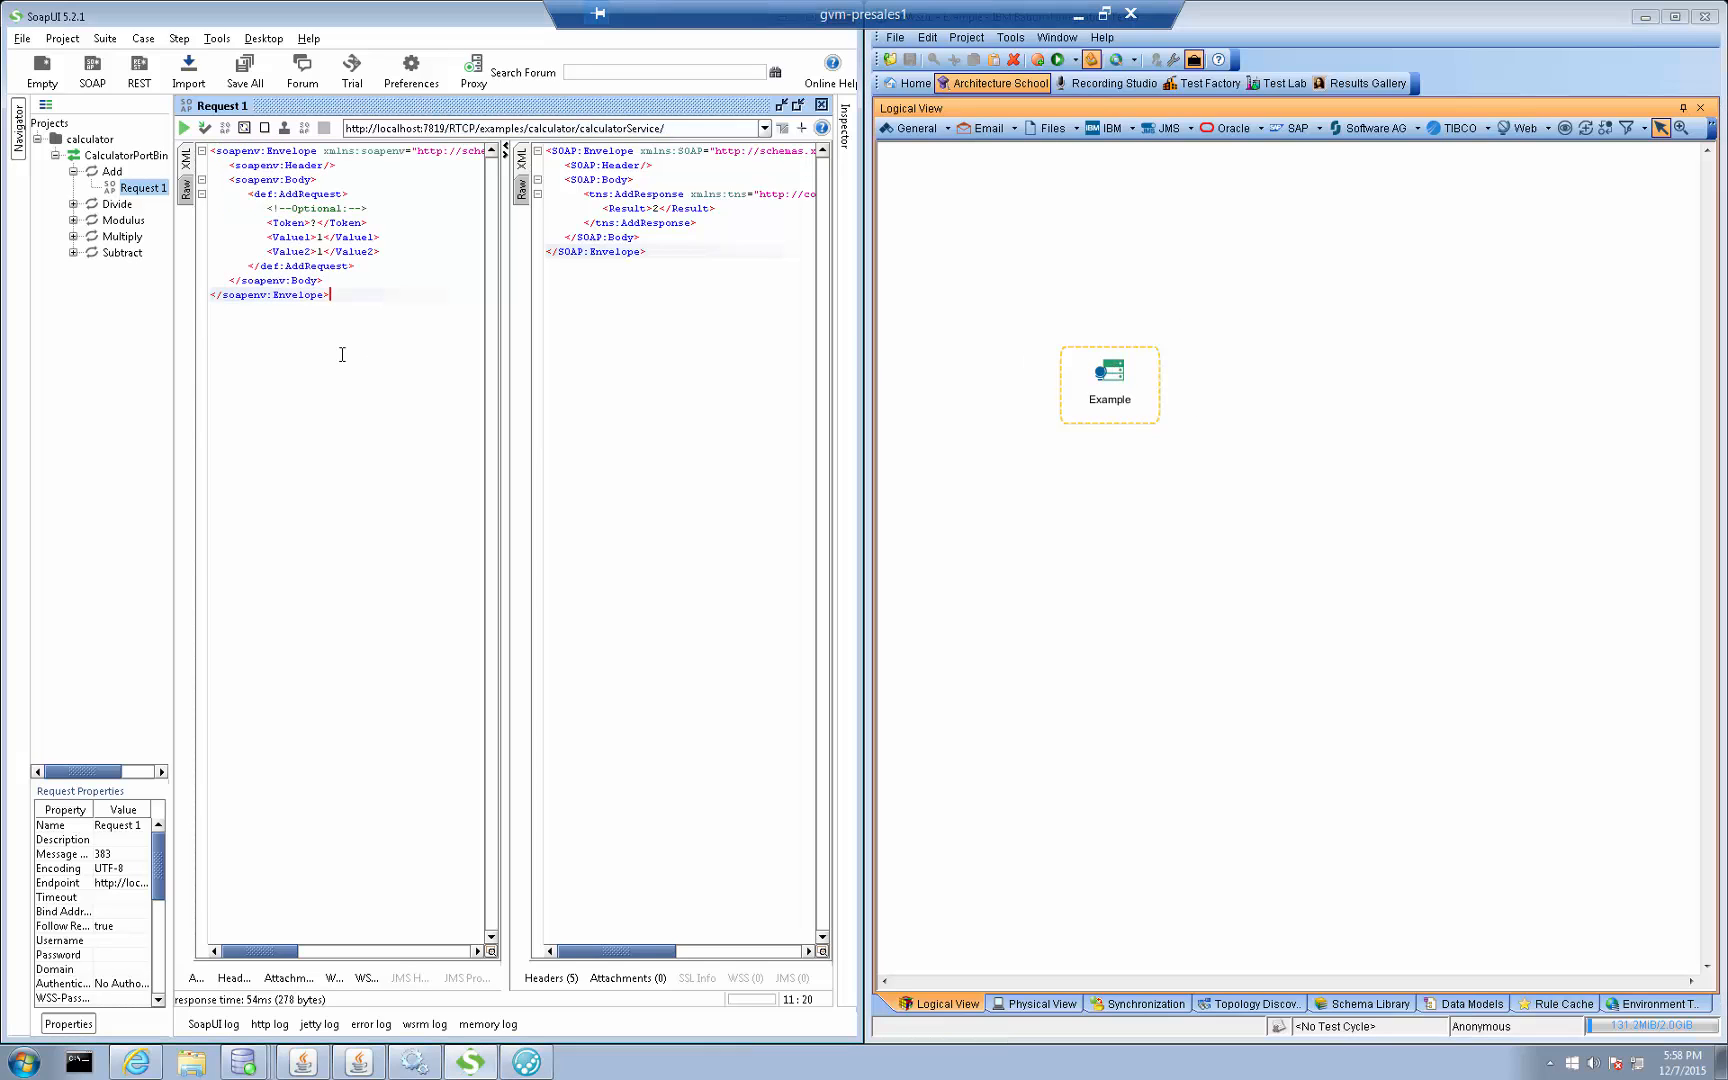
{"action": "left_click", "coordinate": [21, 39]}
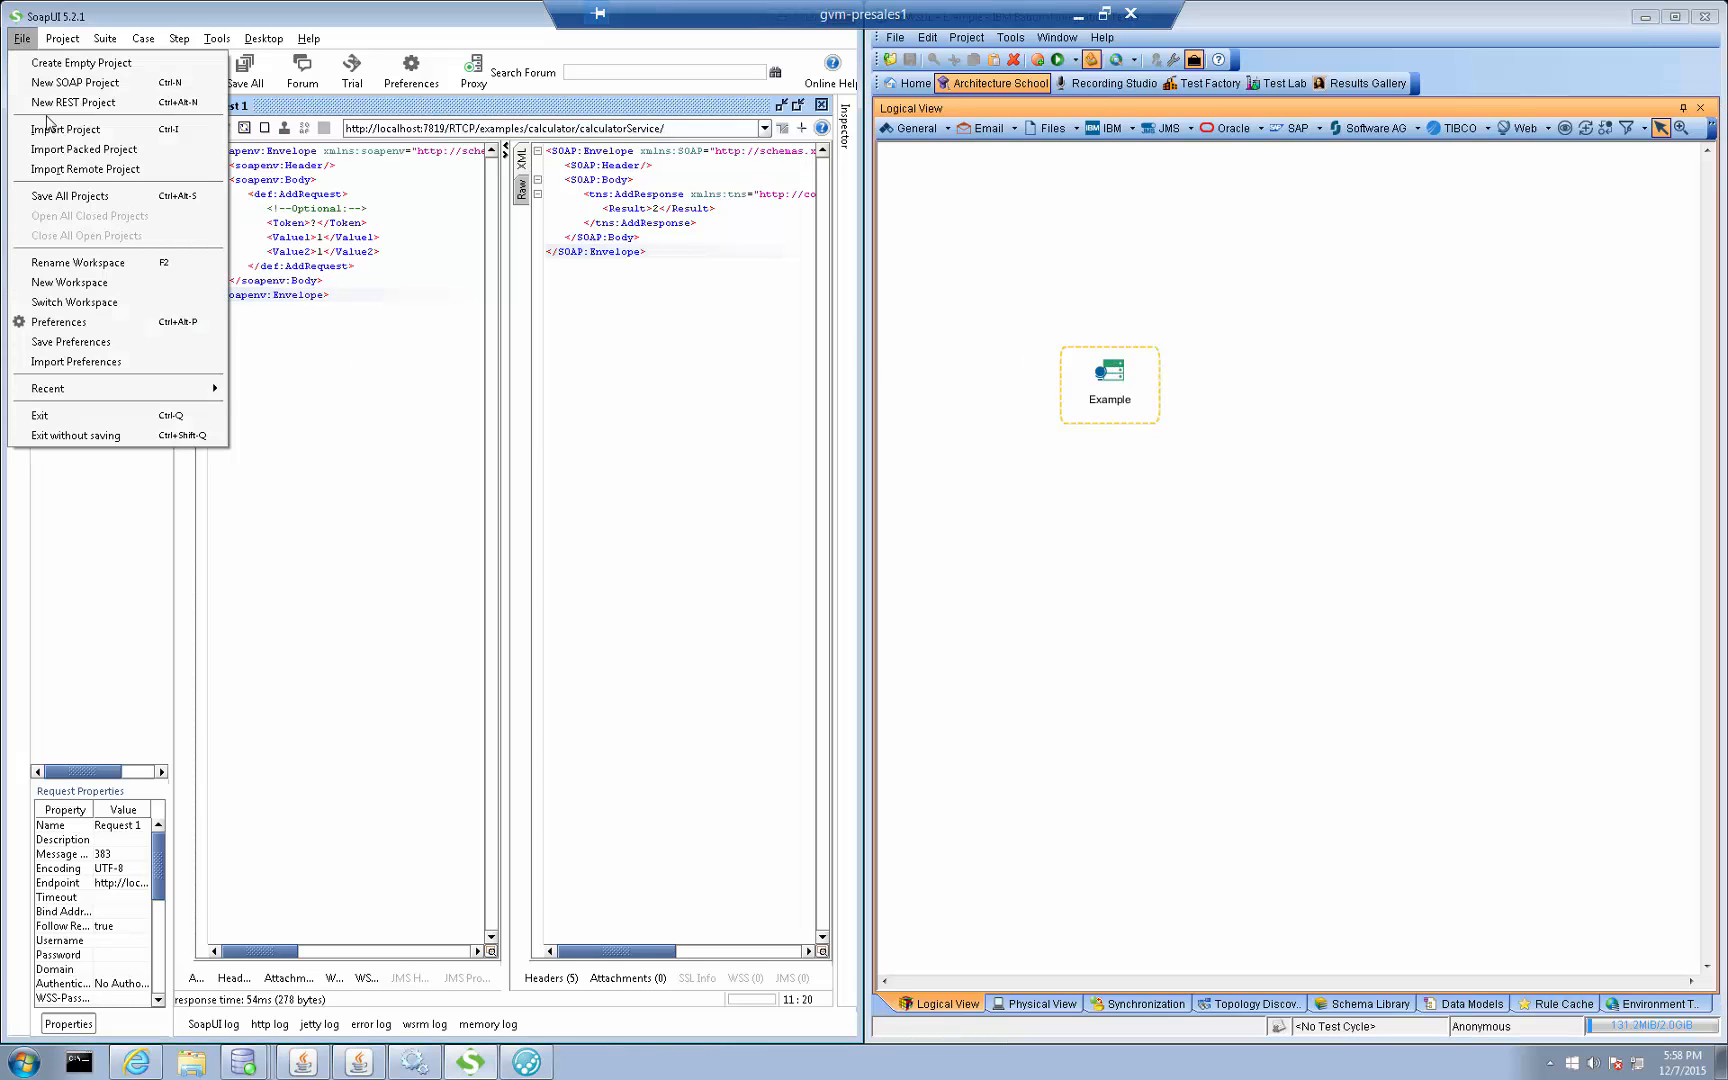
{"action": "left_click", "coordinate": [106, 323]}
{"action": "left_click", "coordinate": [123, 291]}
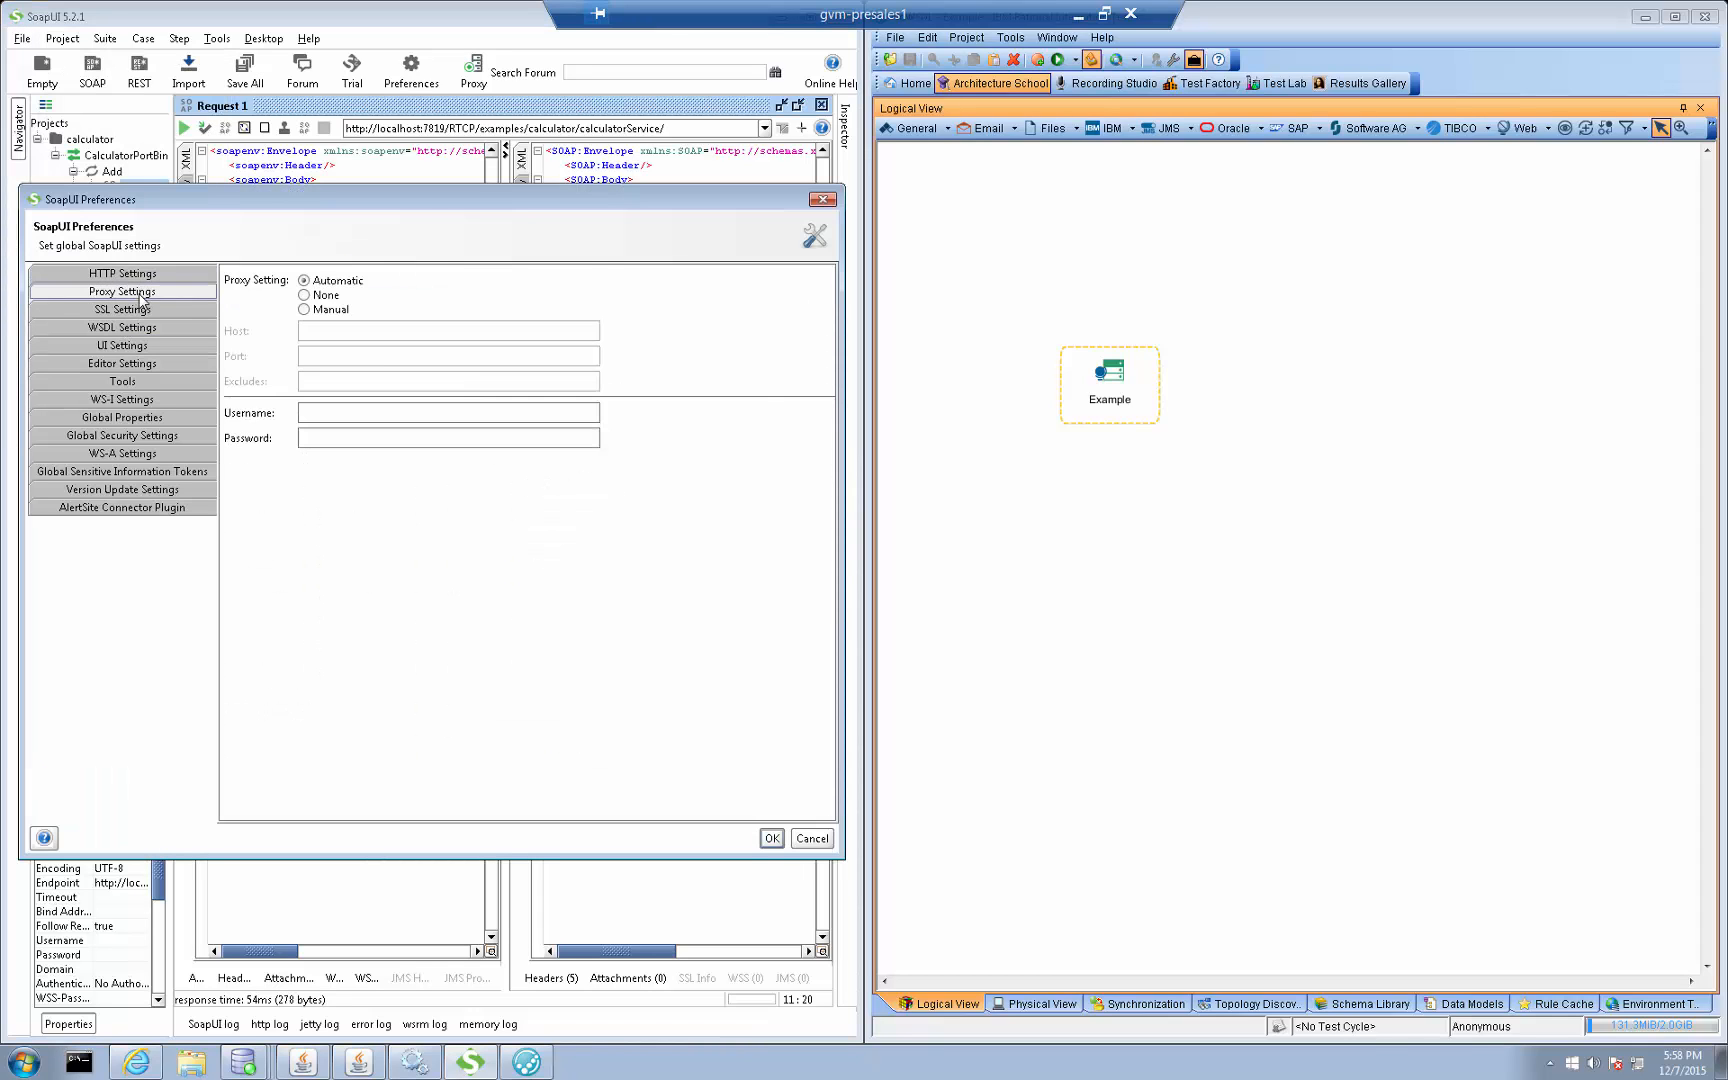
{"action": "left_click", "coordinate": [304, 309]}
{"action": "left_click", "coordinate": [369, 332]}
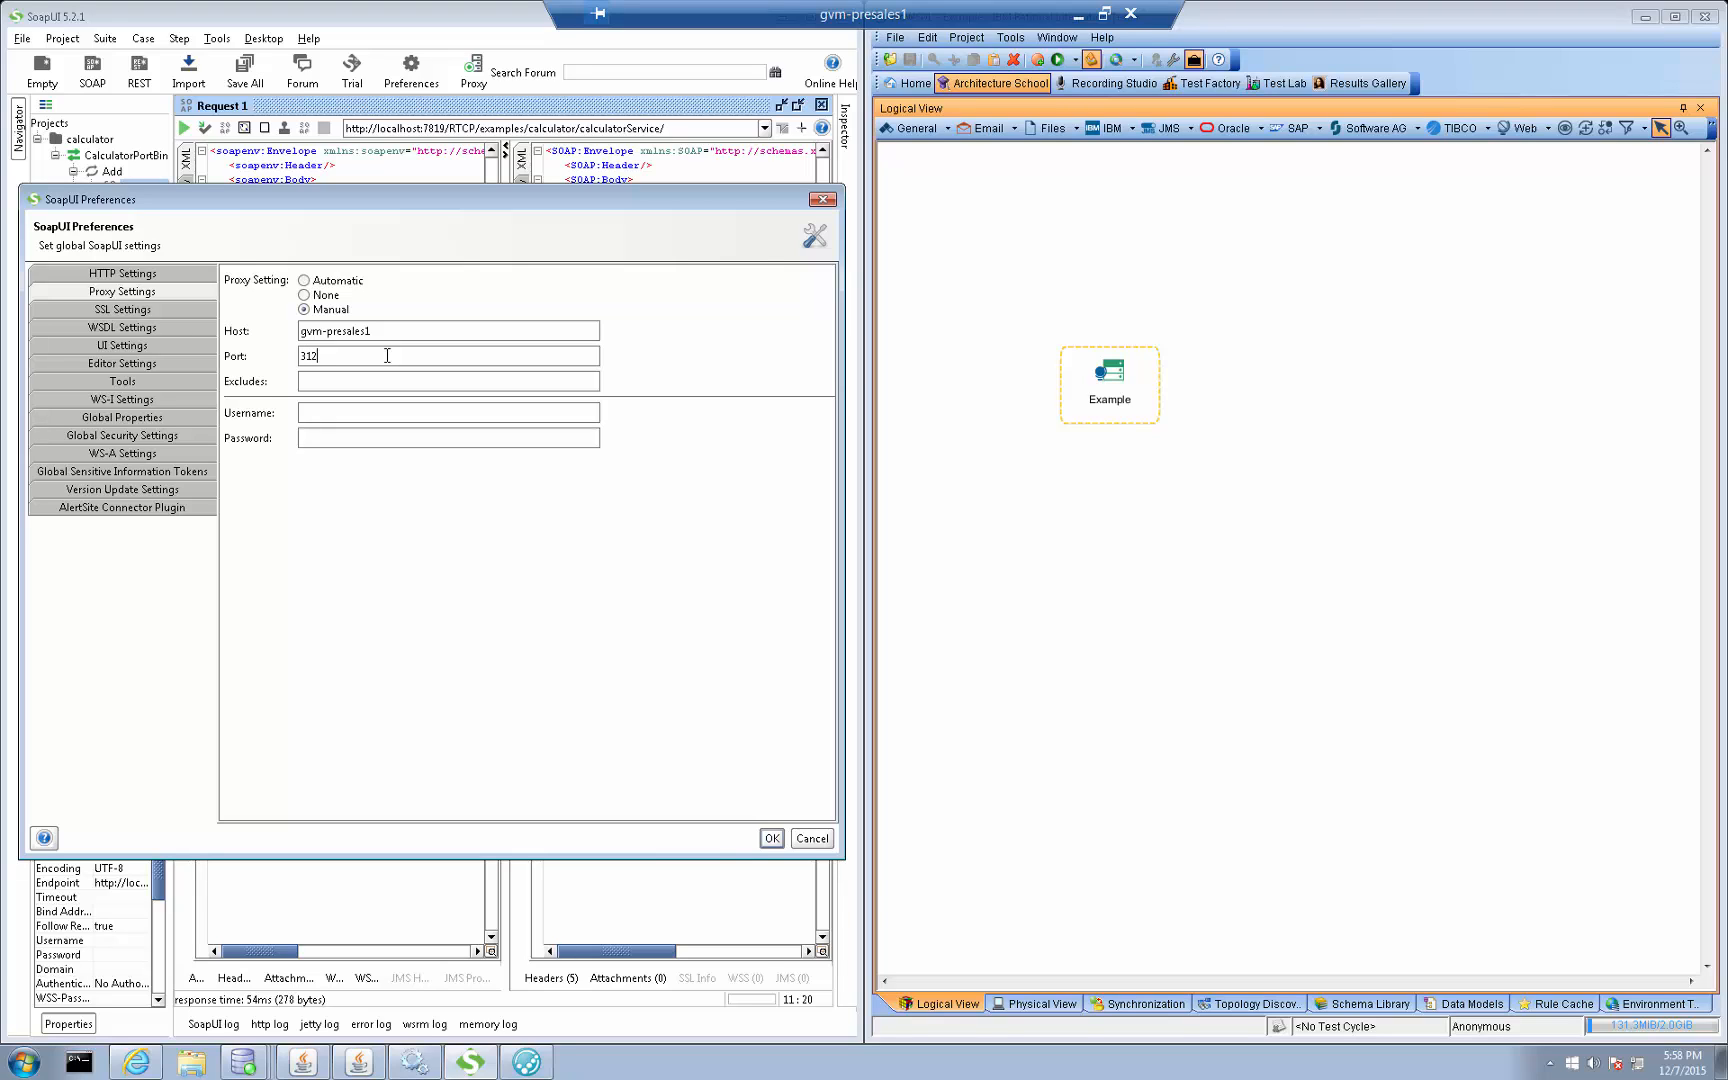
{"action": "left_click", "coordinate": [772, 838]}
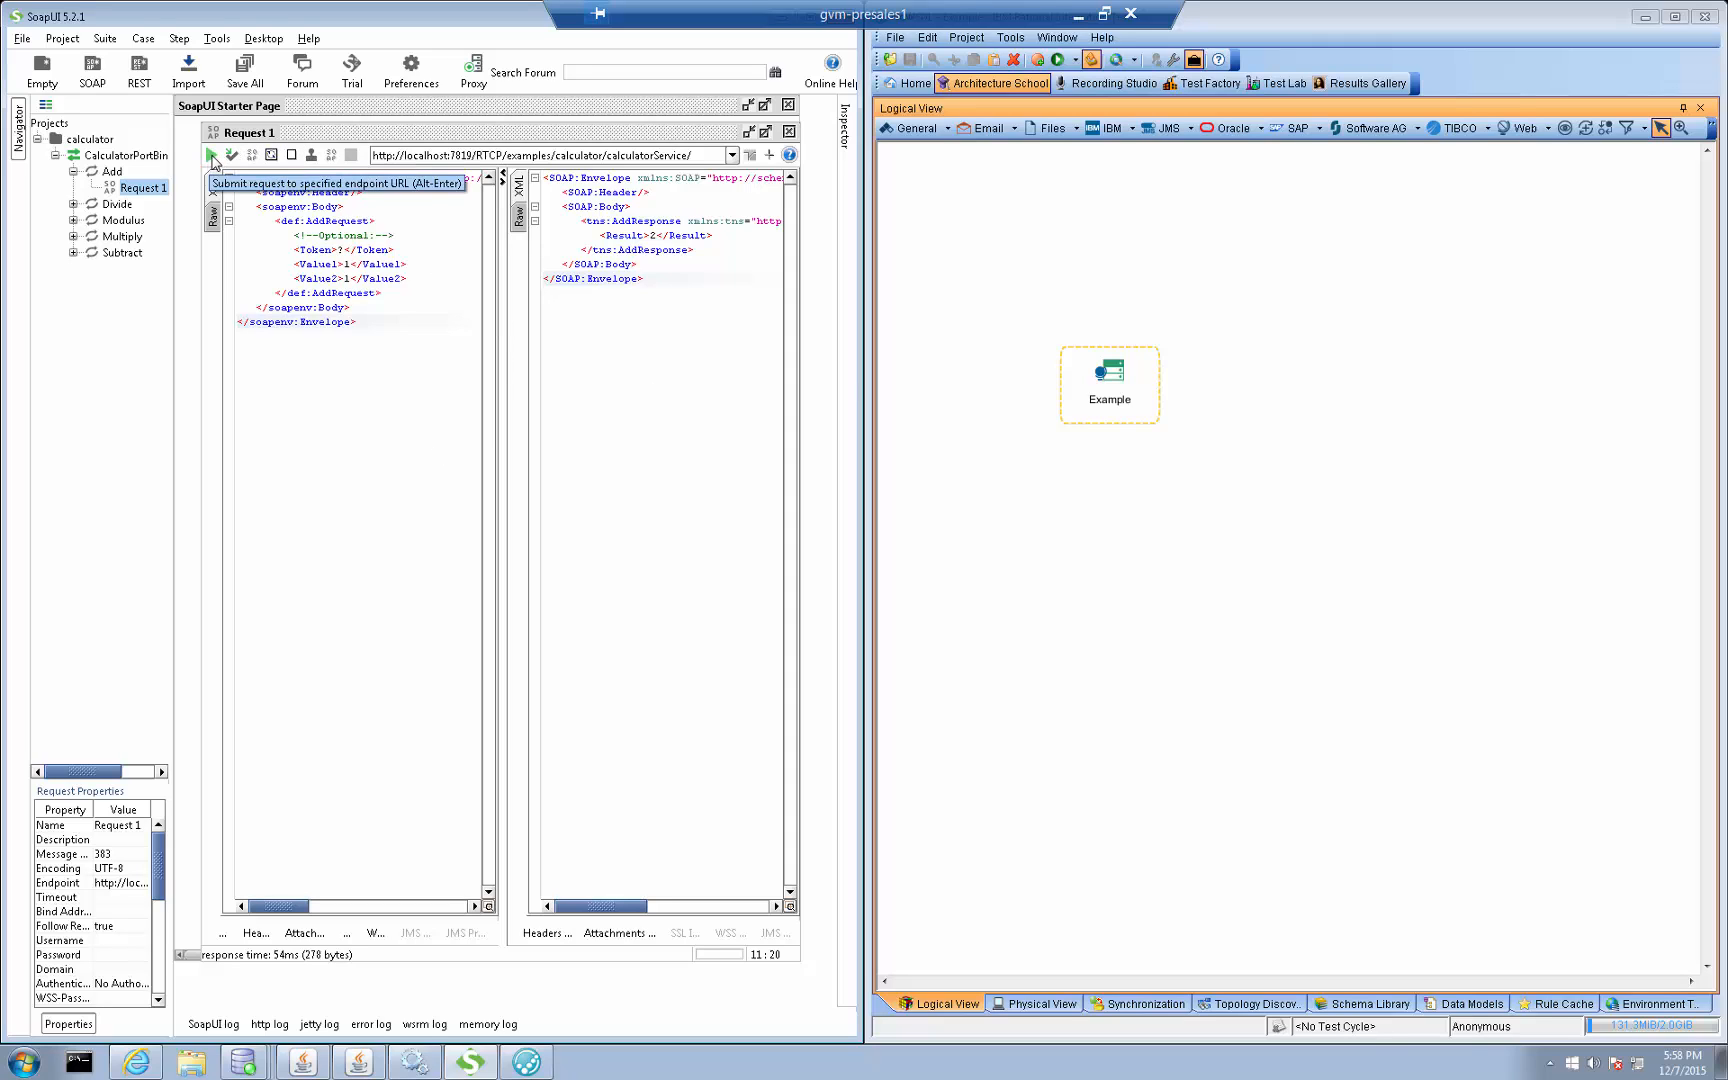
Submit Request 1 of the Add operation in SoapUI, clear the response text and submit the request again
{"action": "left_click", "coordinate": [211, 155]}
{"action": "key", "text": "ctrl+a"}
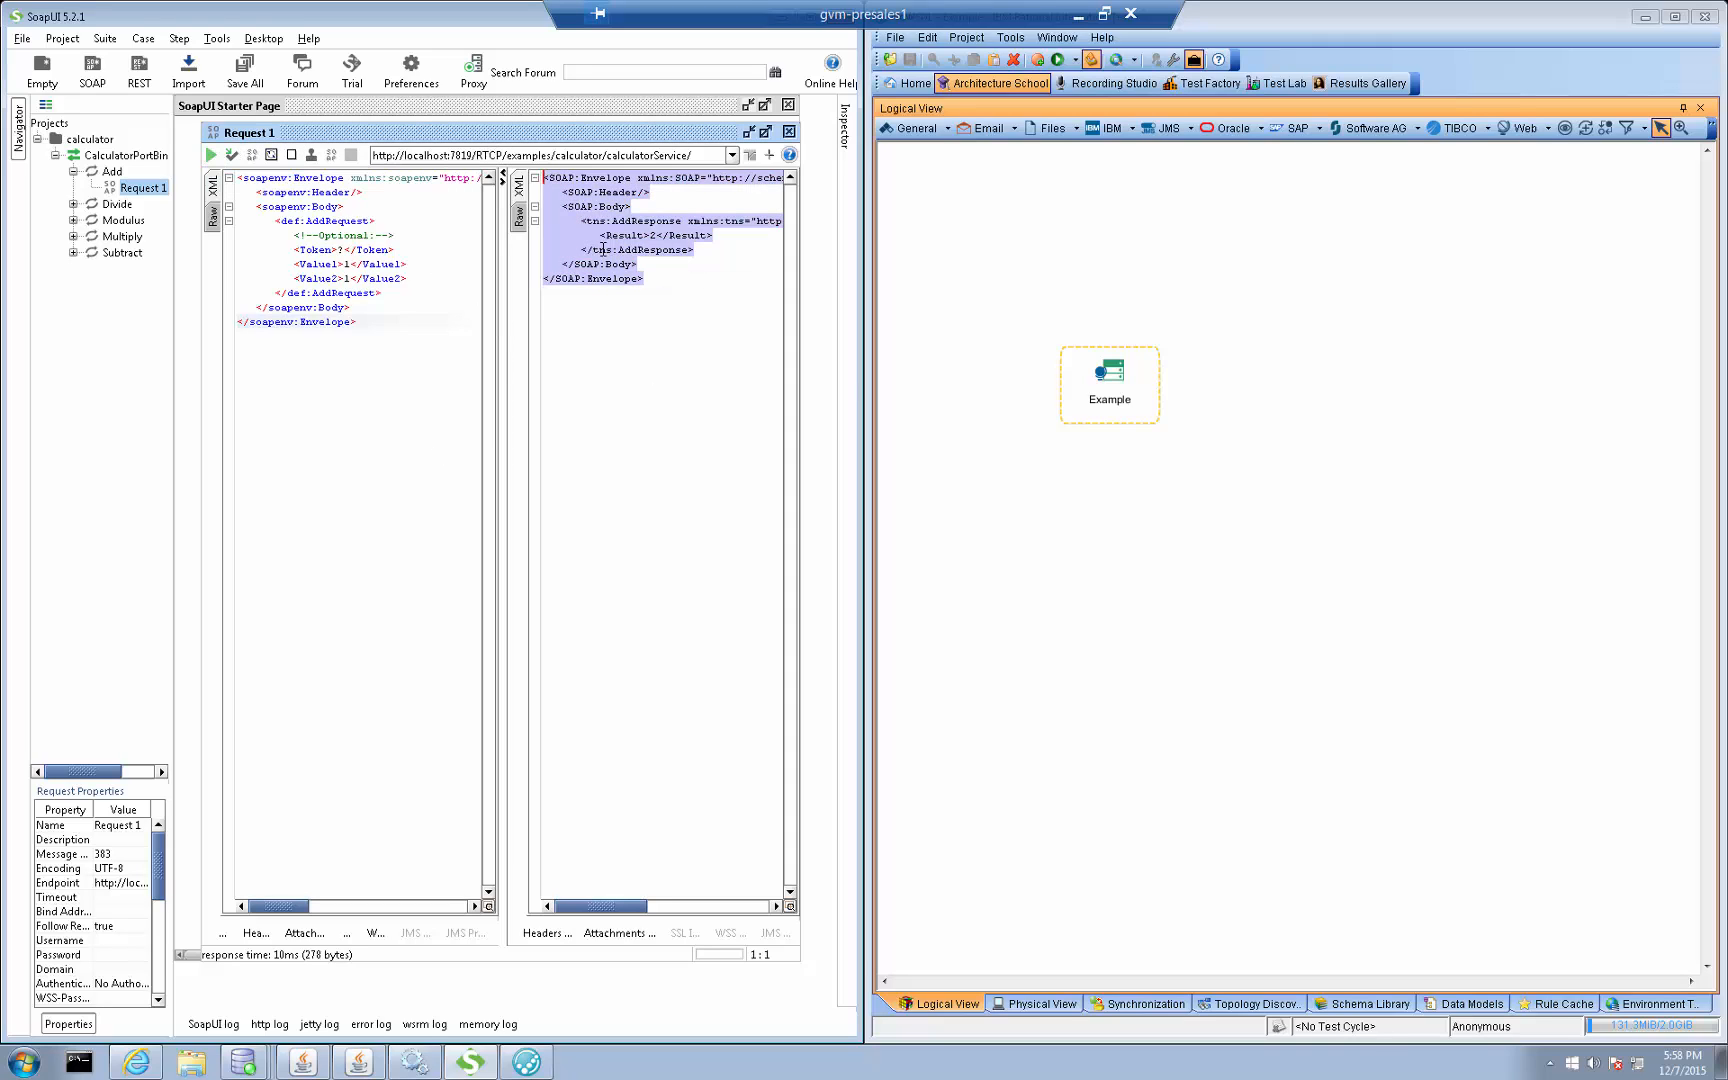
{"action": "key", "text": "Delete"}
{"action": "left_click", "coordinate": [211, 156]}
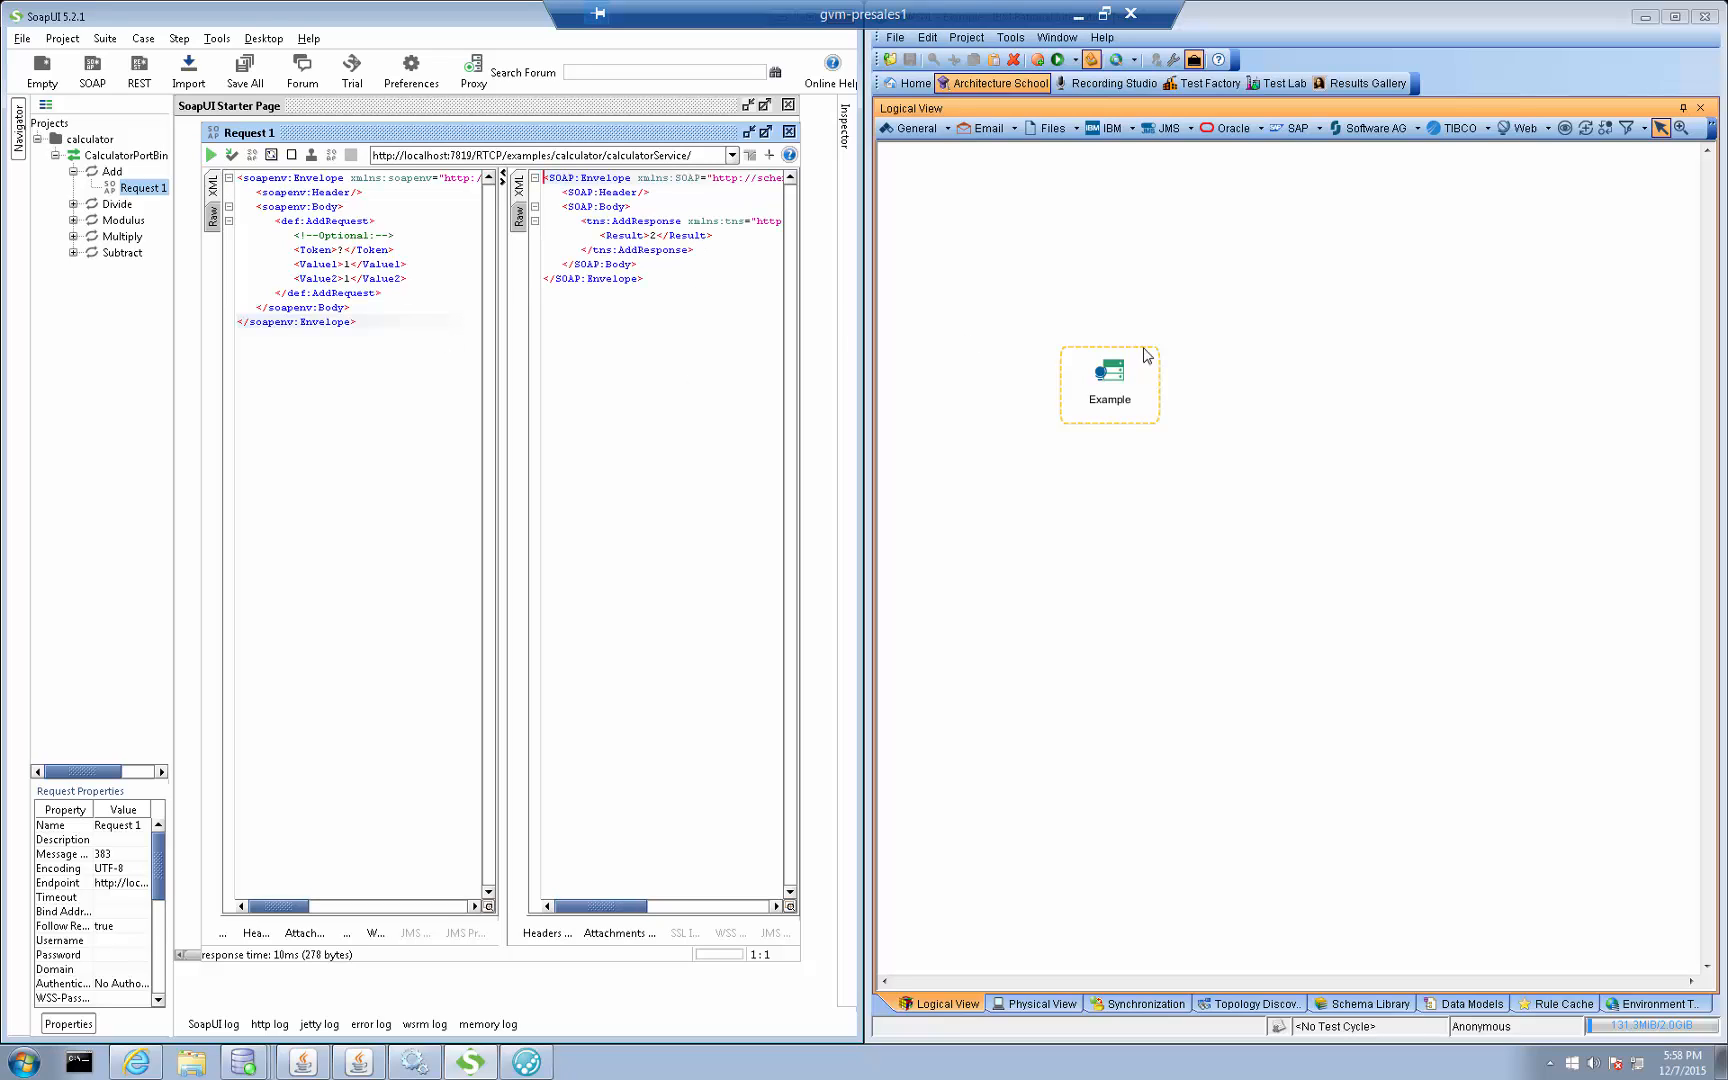
Start recording the Example resource in the Recording Studio and submit Request 1 from SoapUI to capture its traffic
{"action": "left_click", "coordinate": [1116, 374]}
{"action": "left_click", "coordinate": [1110, 83]}
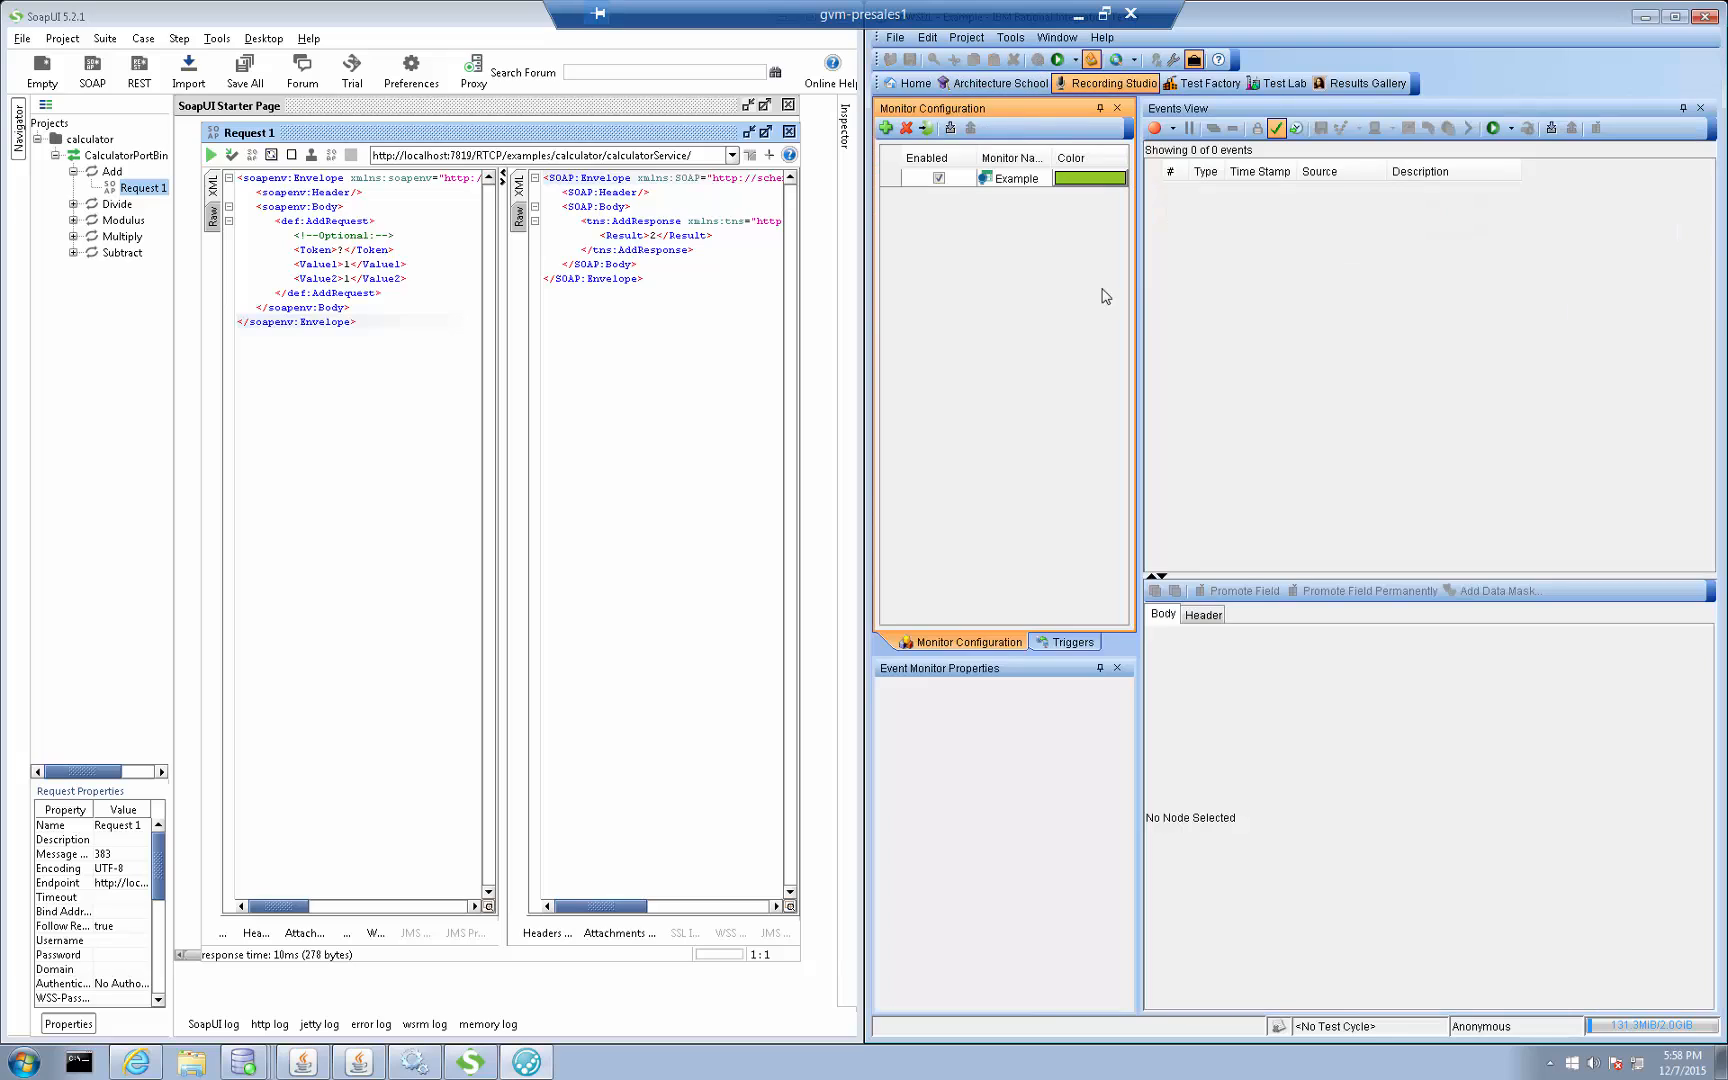
{"action": "left_click", "coordinate": [1155, 128]}
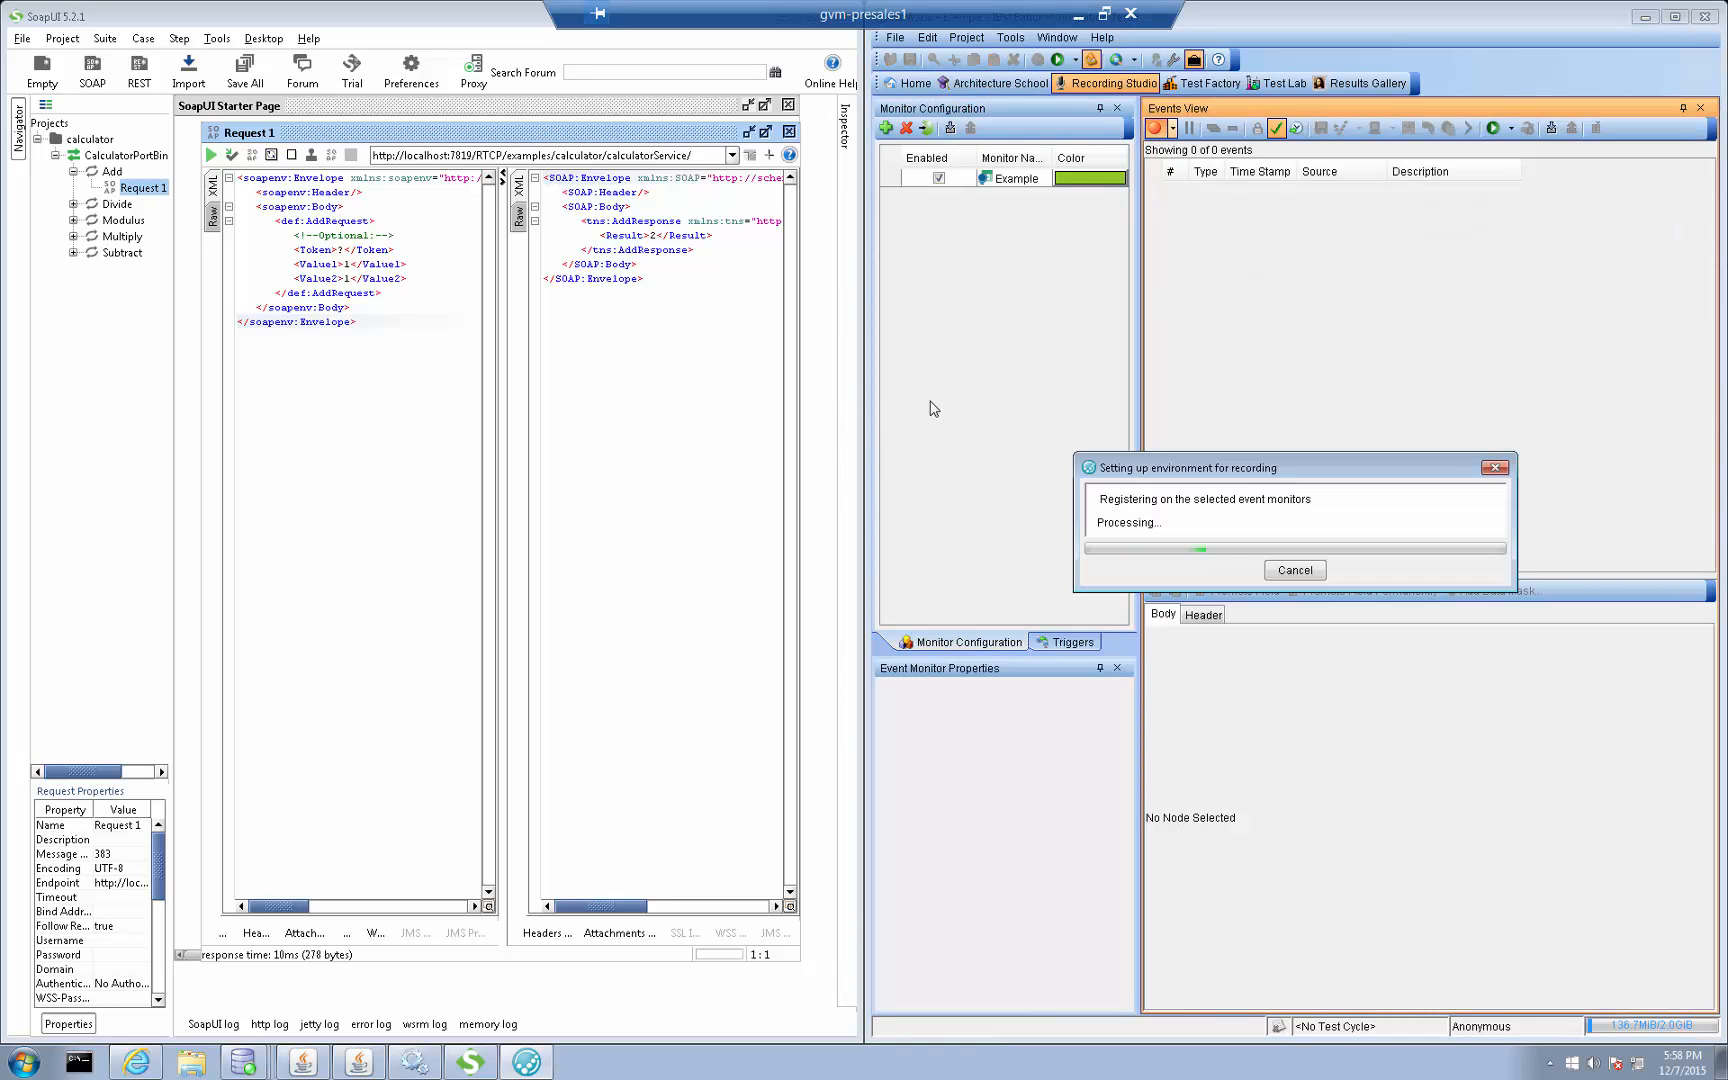
{"action": "left_click", "coordinate": [212, 156]}
Review the recorded request and reply, and begin saving both events with their data stored as hard coded values
{"action": "left_click", "coordinate": [1451, 194]}
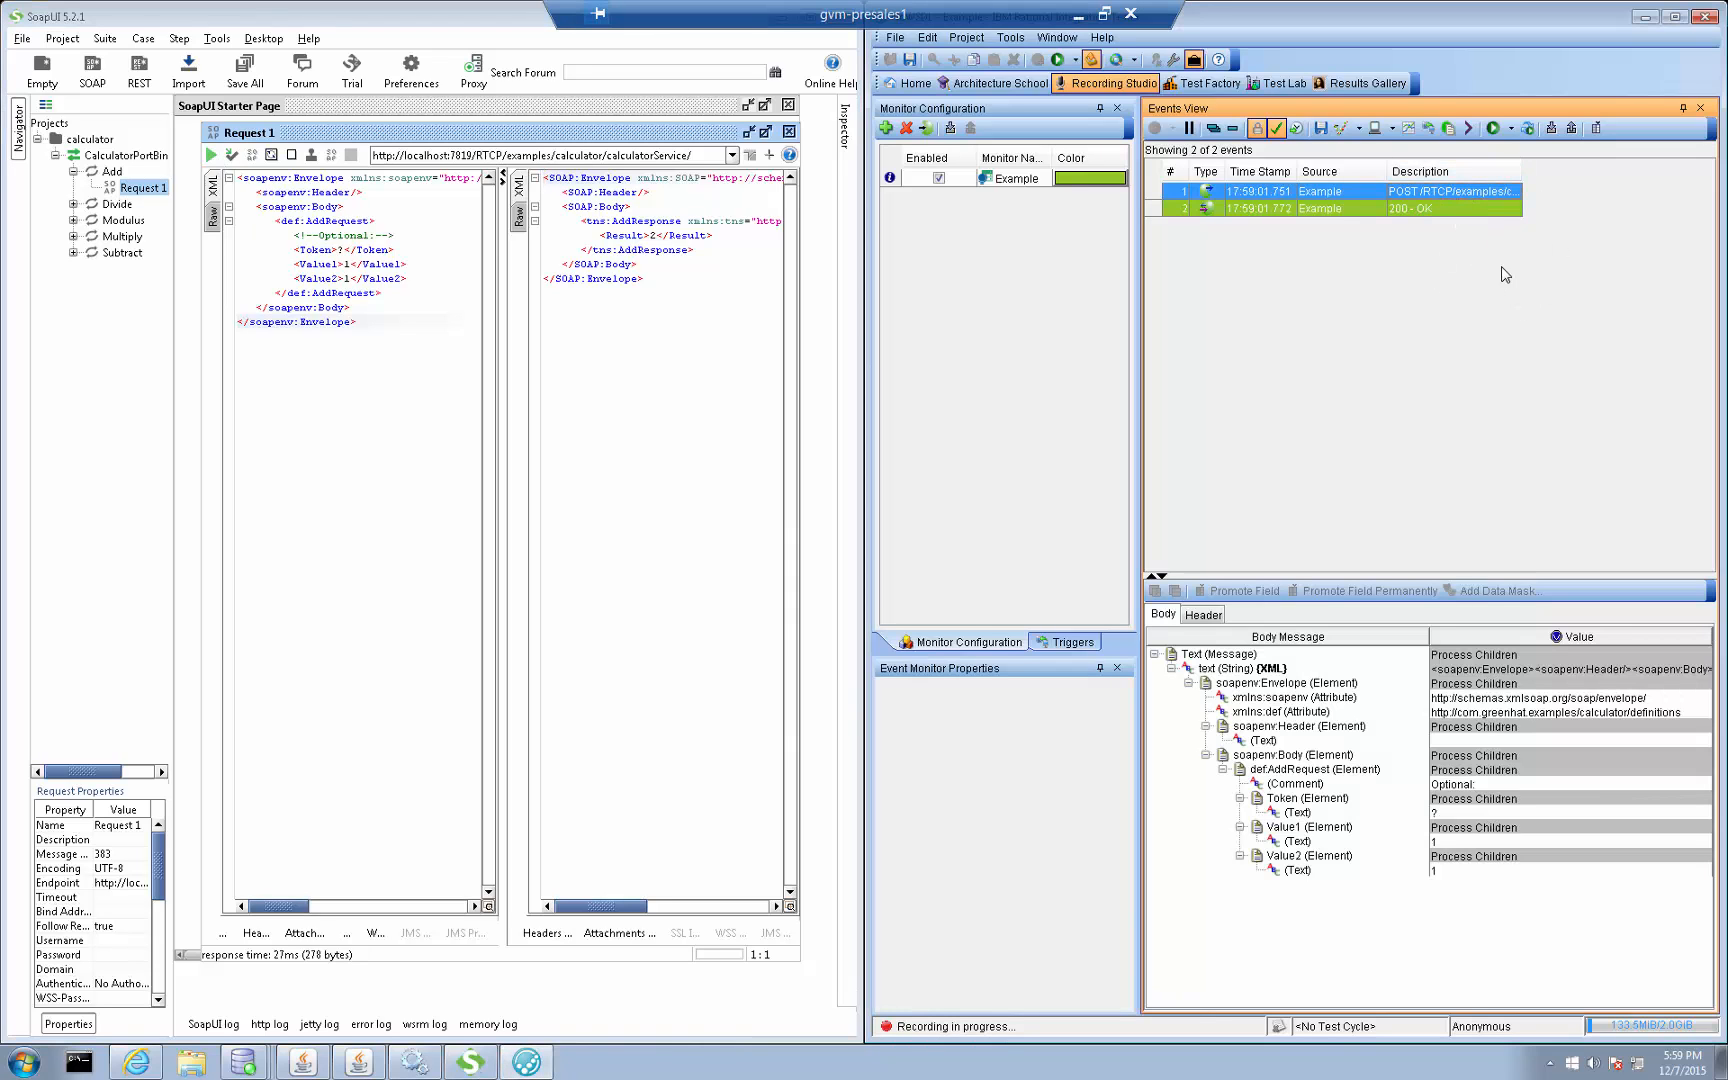
{"action": "left_click", "coordinate": [1444, 208]}
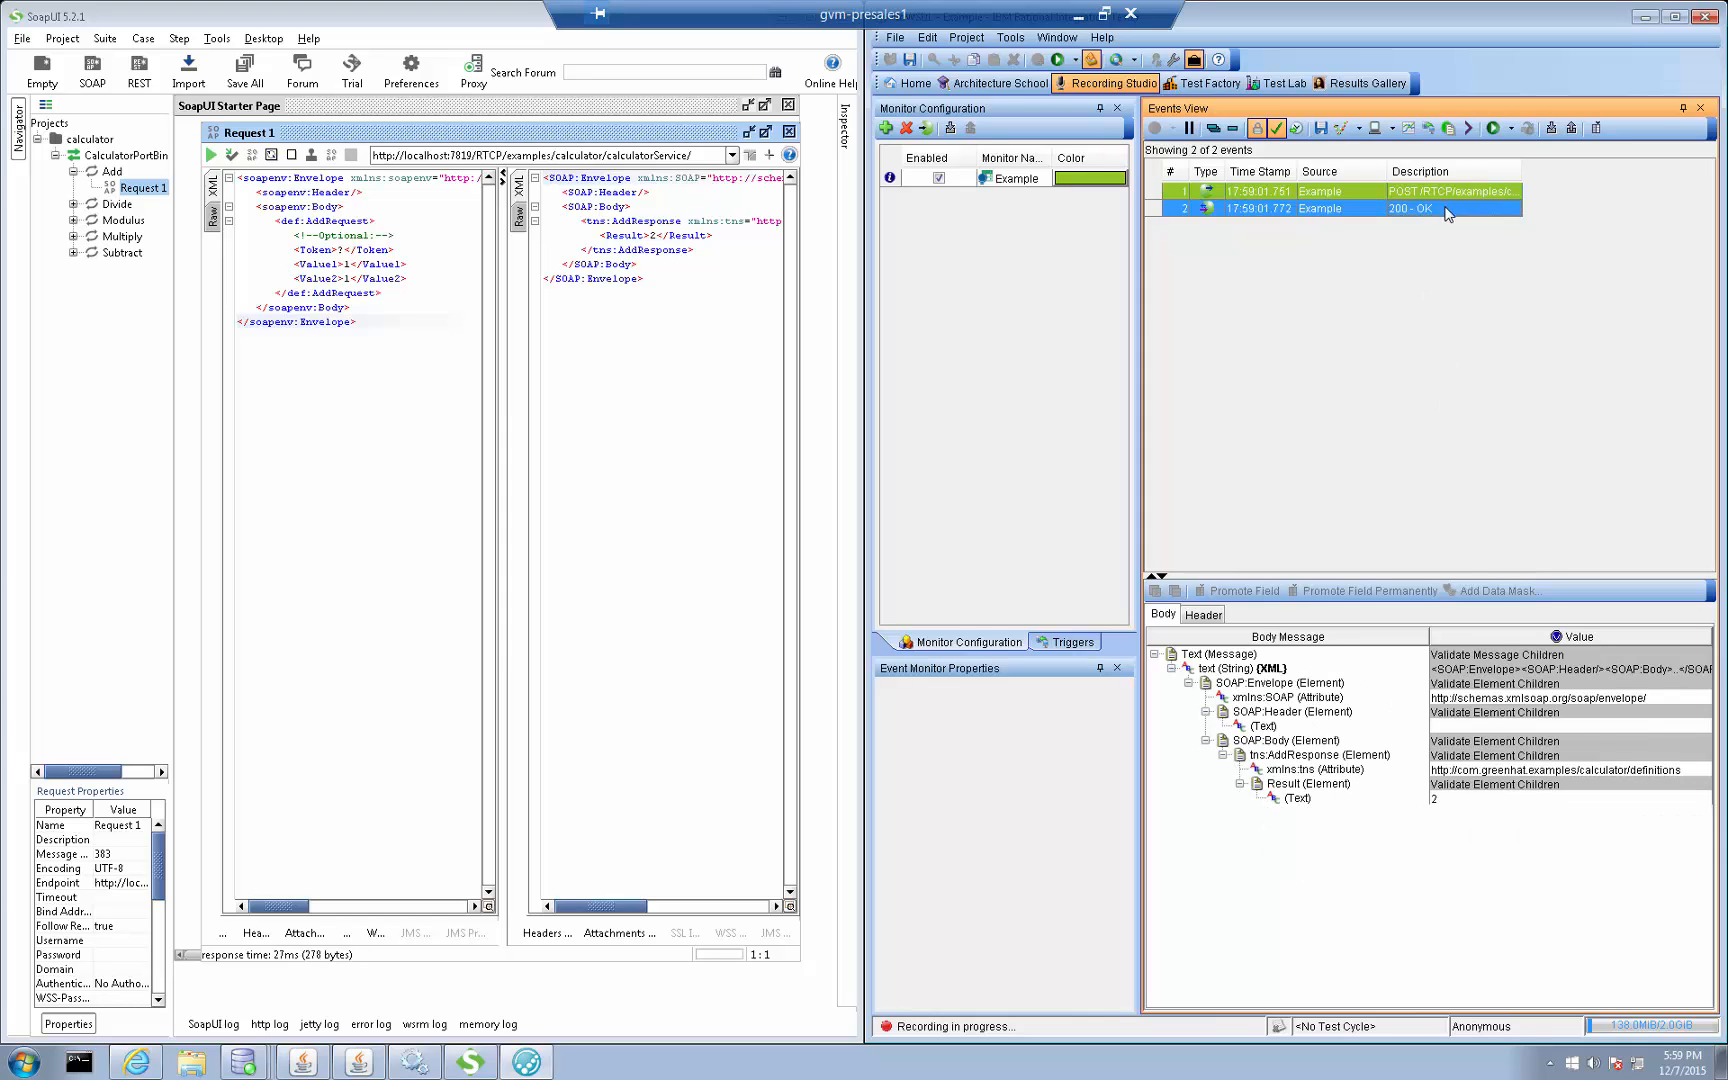
{"action": "left_click", "coordinate": [1368, 190], "text": "shift"}
{"action": "left_click", "coordinate": [1320, 127]}
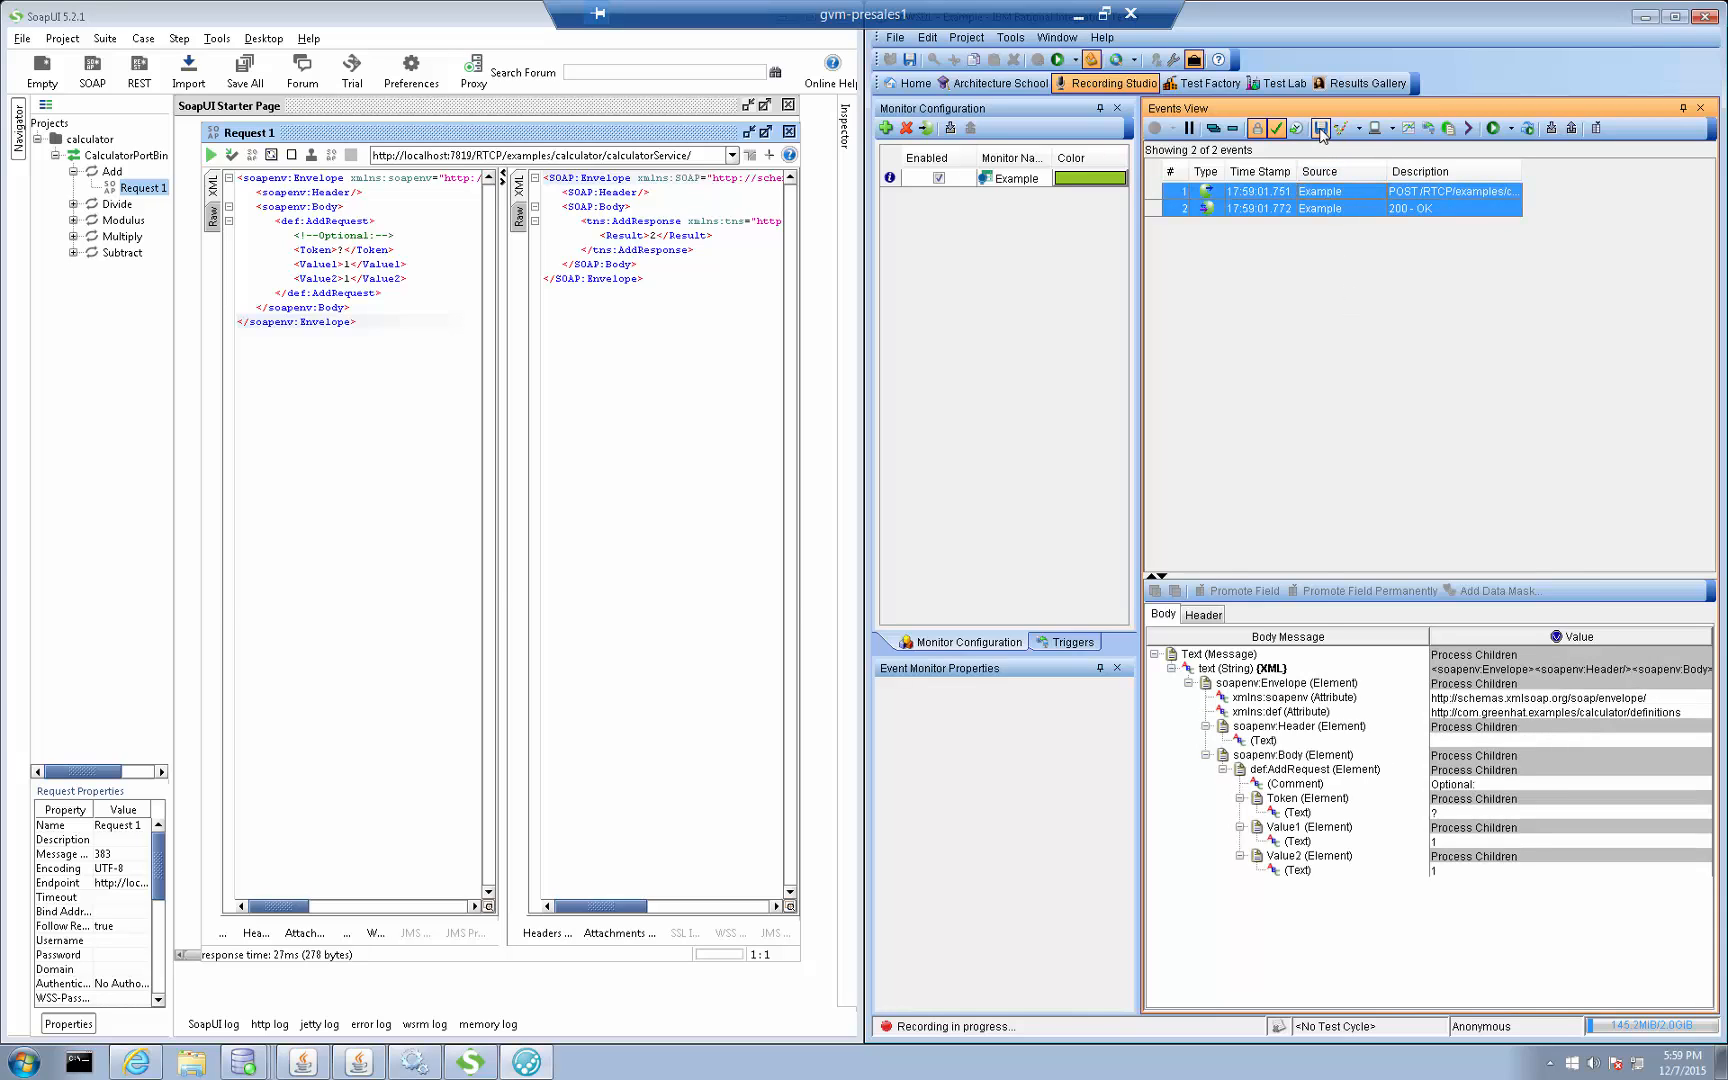
{"action": "left_click_drag", "start_coordinate": [420, 74], "coordinate": [1018, 286]}
{"action": "left_click", "coordinate": [1292, 788]}
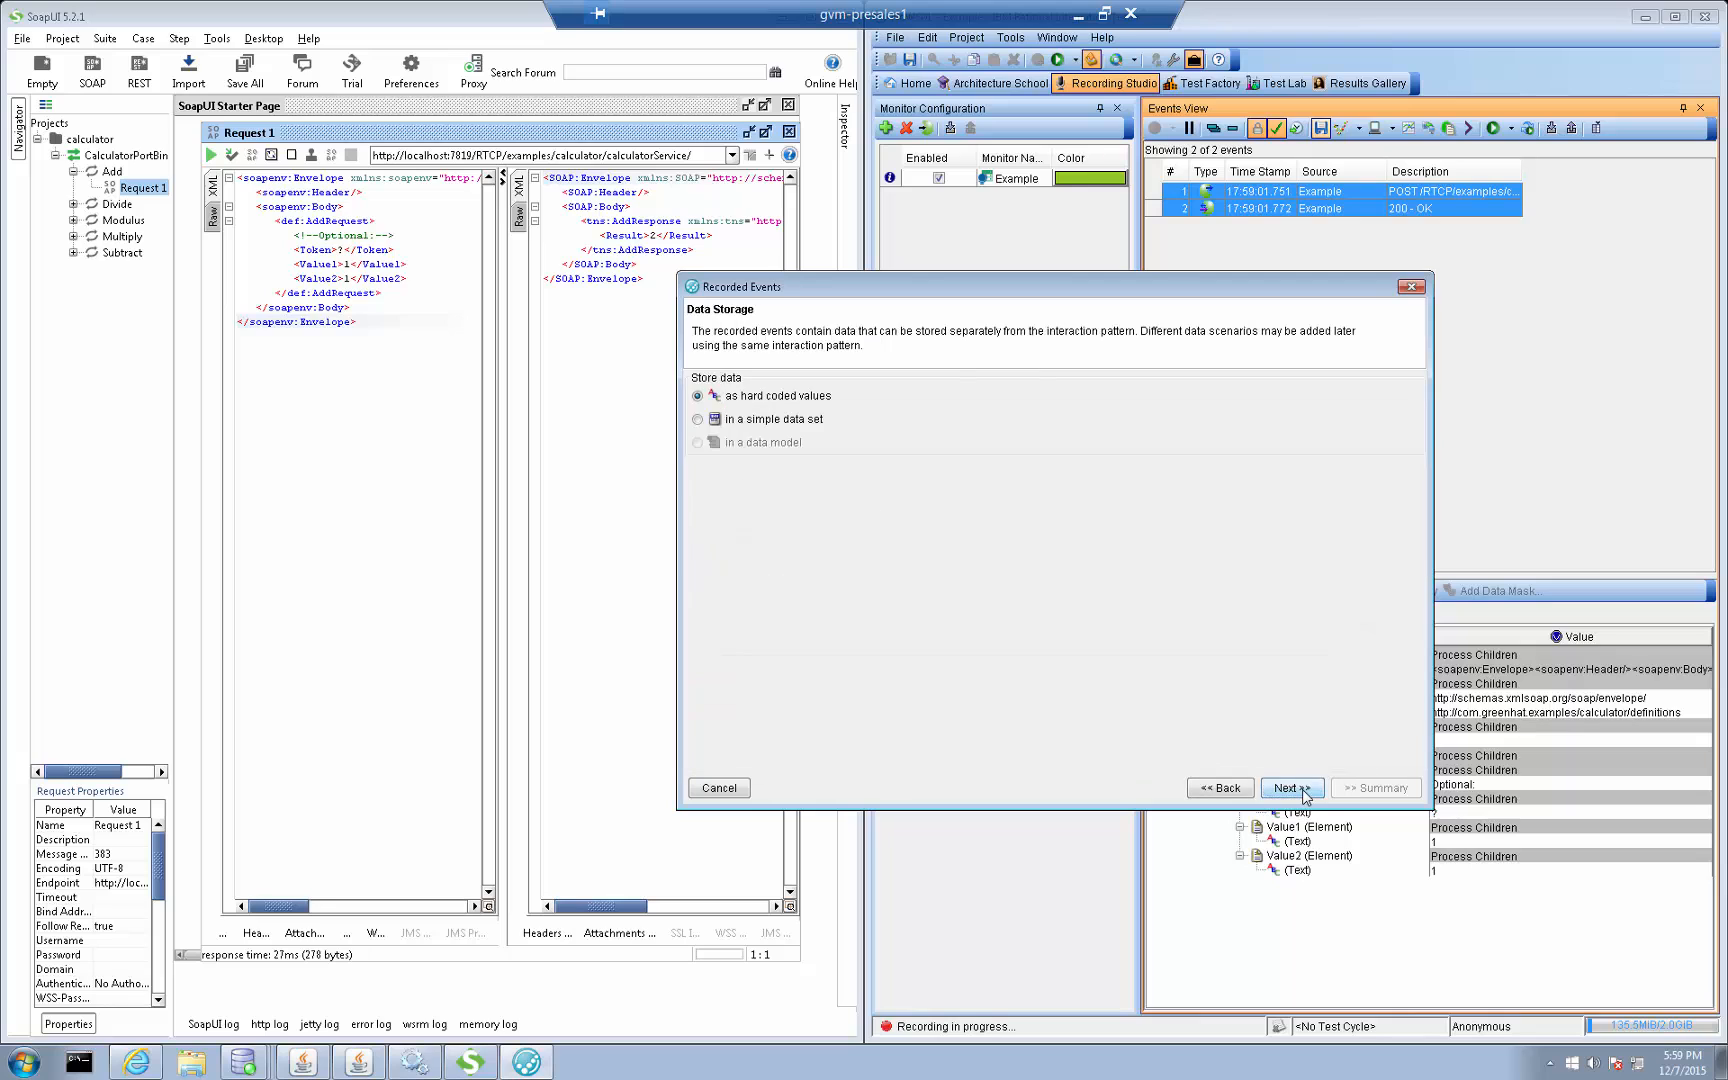
{"action": "left_click", "coordinate": [1300, 790]}
{"action": "left_click", "coordinate": [1298, 790]}
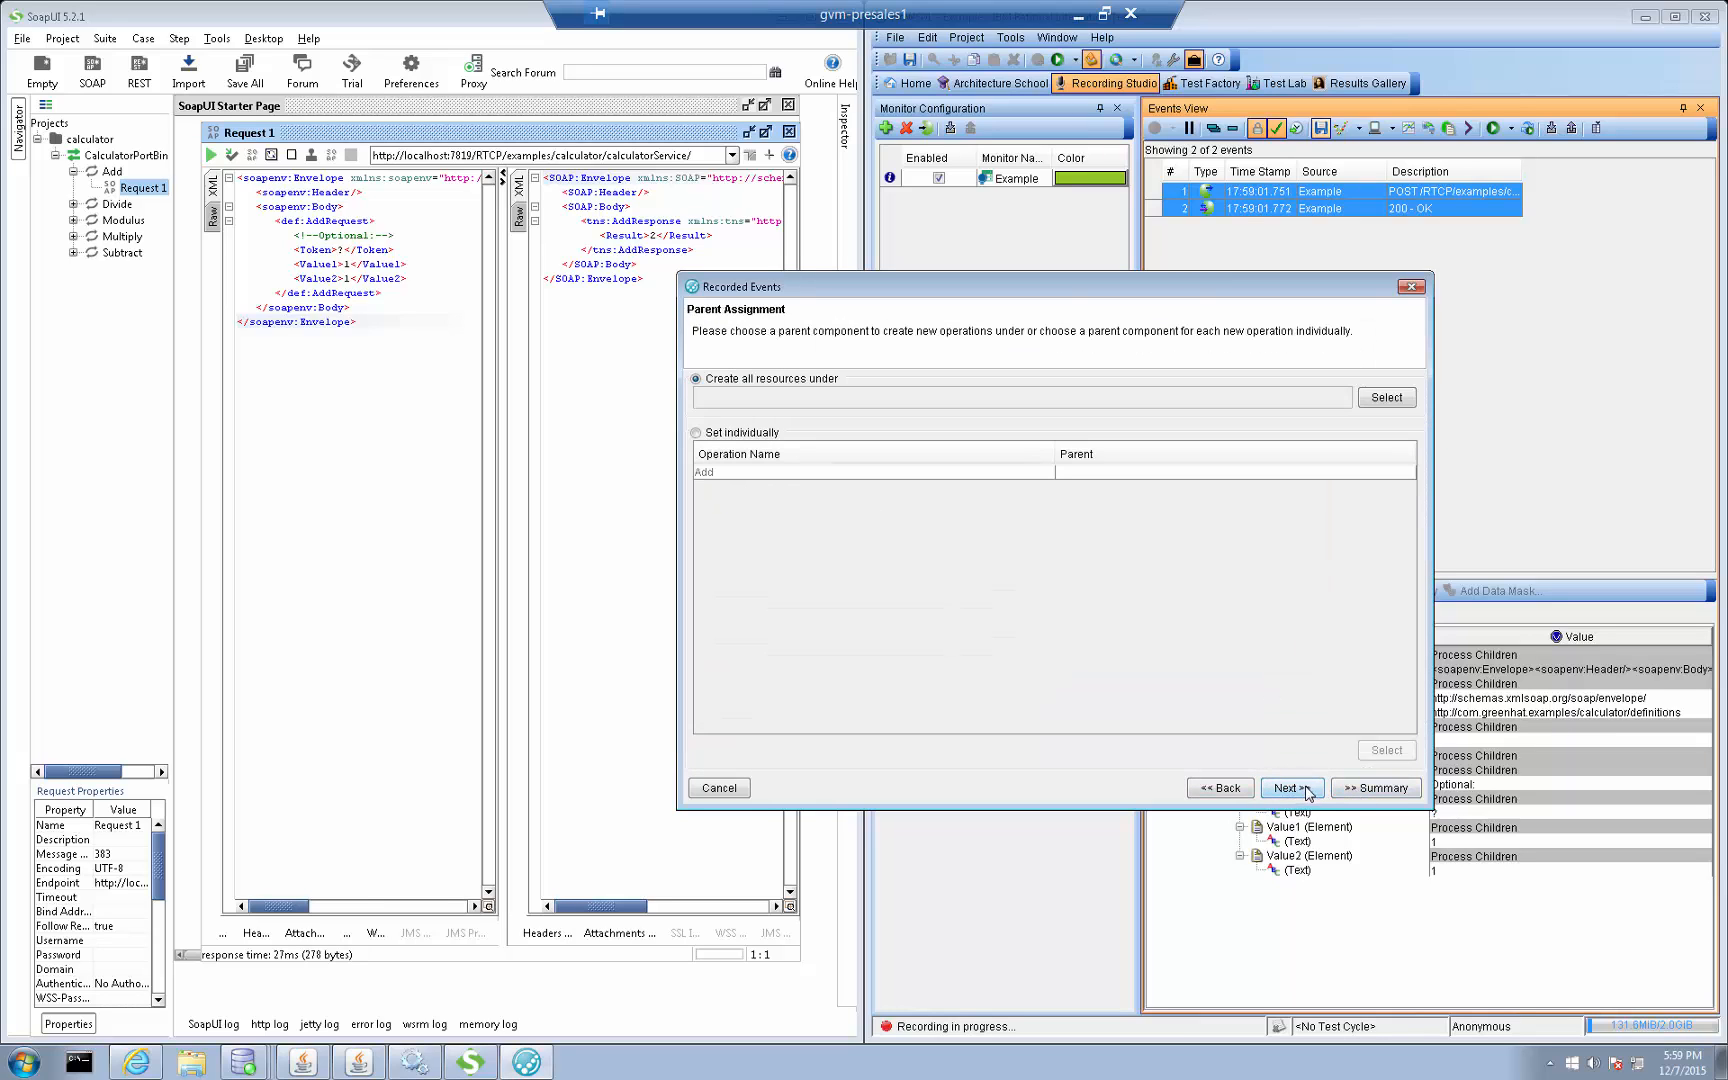
{"action": "left_click", "coordinate": [738, 432]}
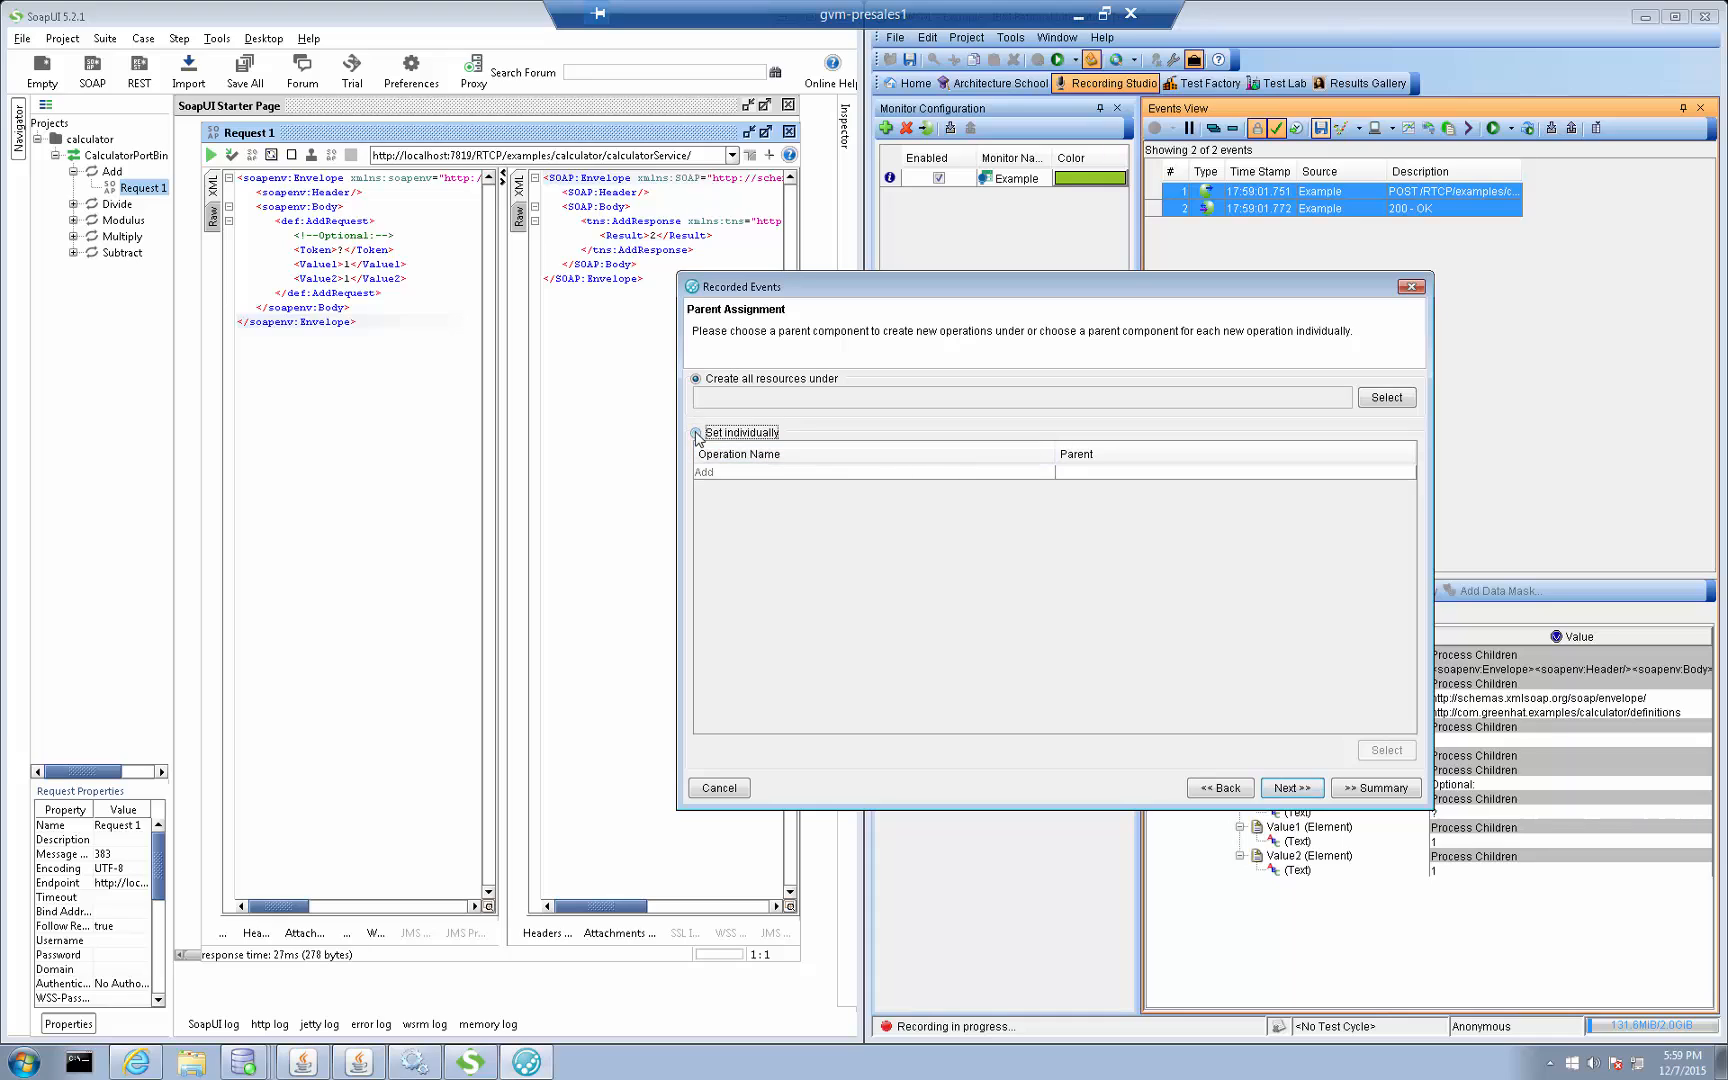
{"action": "left_click", "coordinate": [1305, 790]}
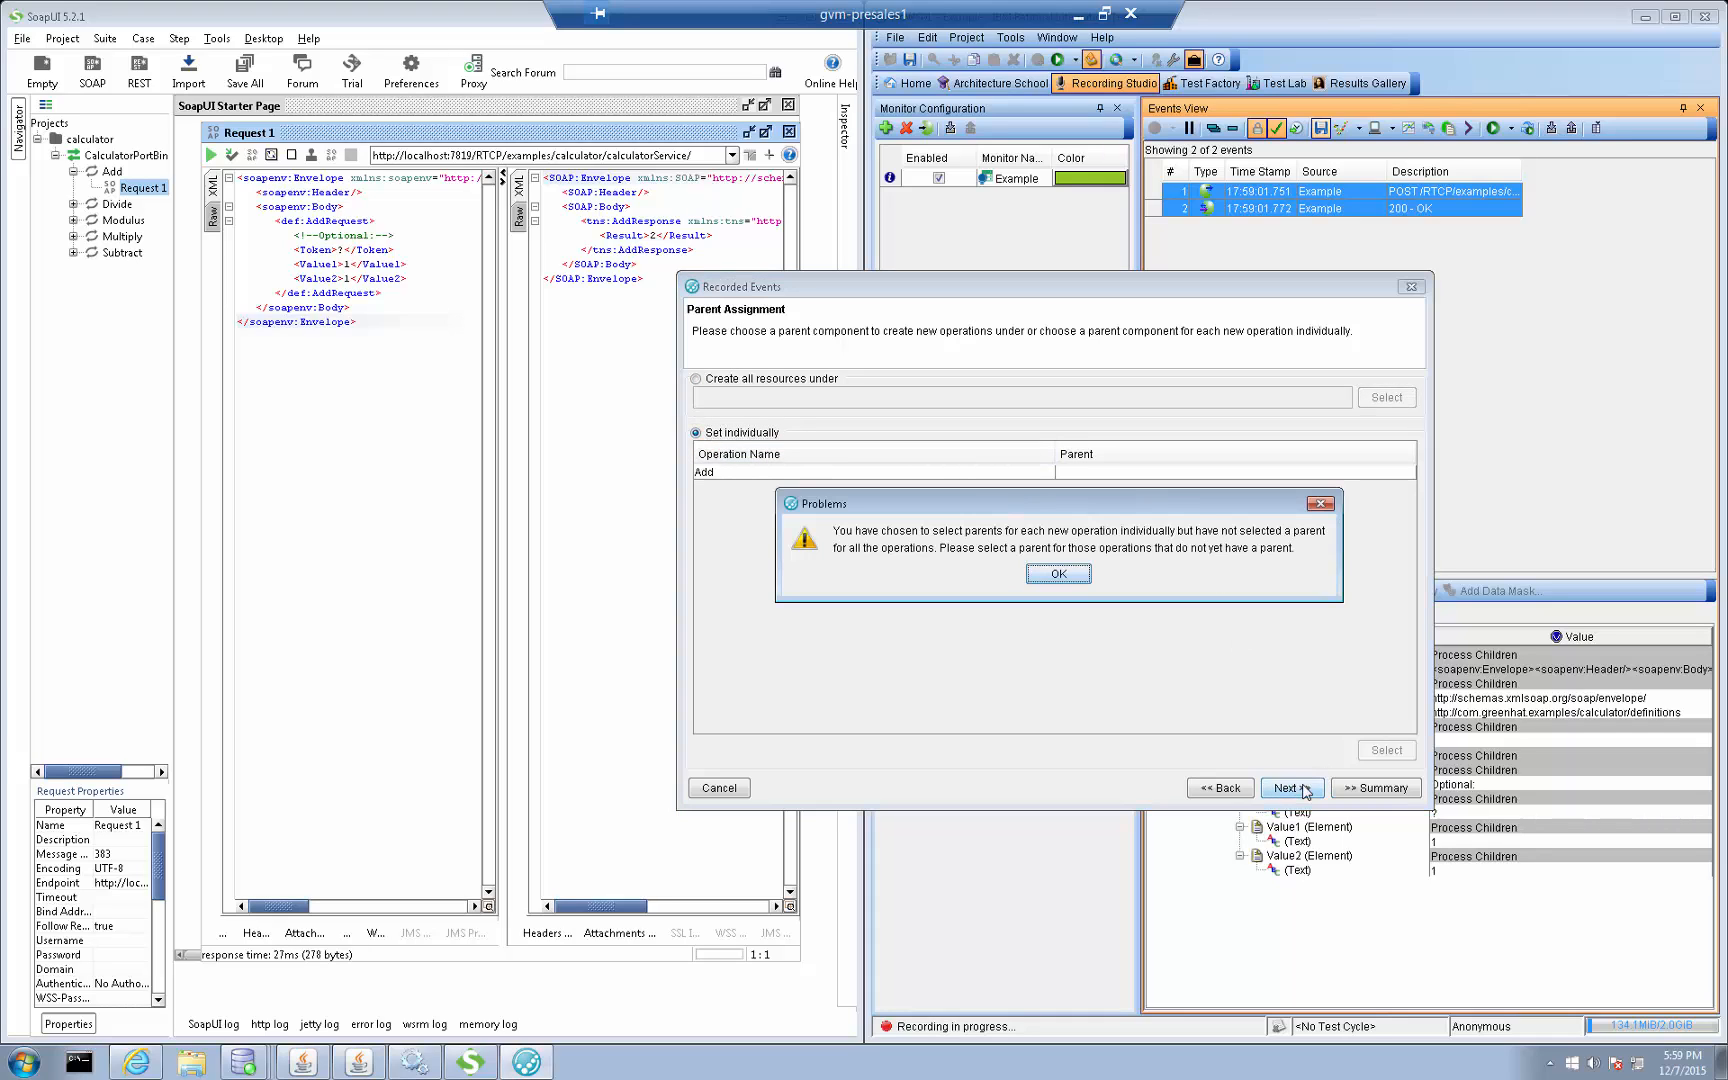
{"action": "left_click", "coordinate": [1058, 574]}
{"action": "left_click", "coordinate": [1197, 474]}
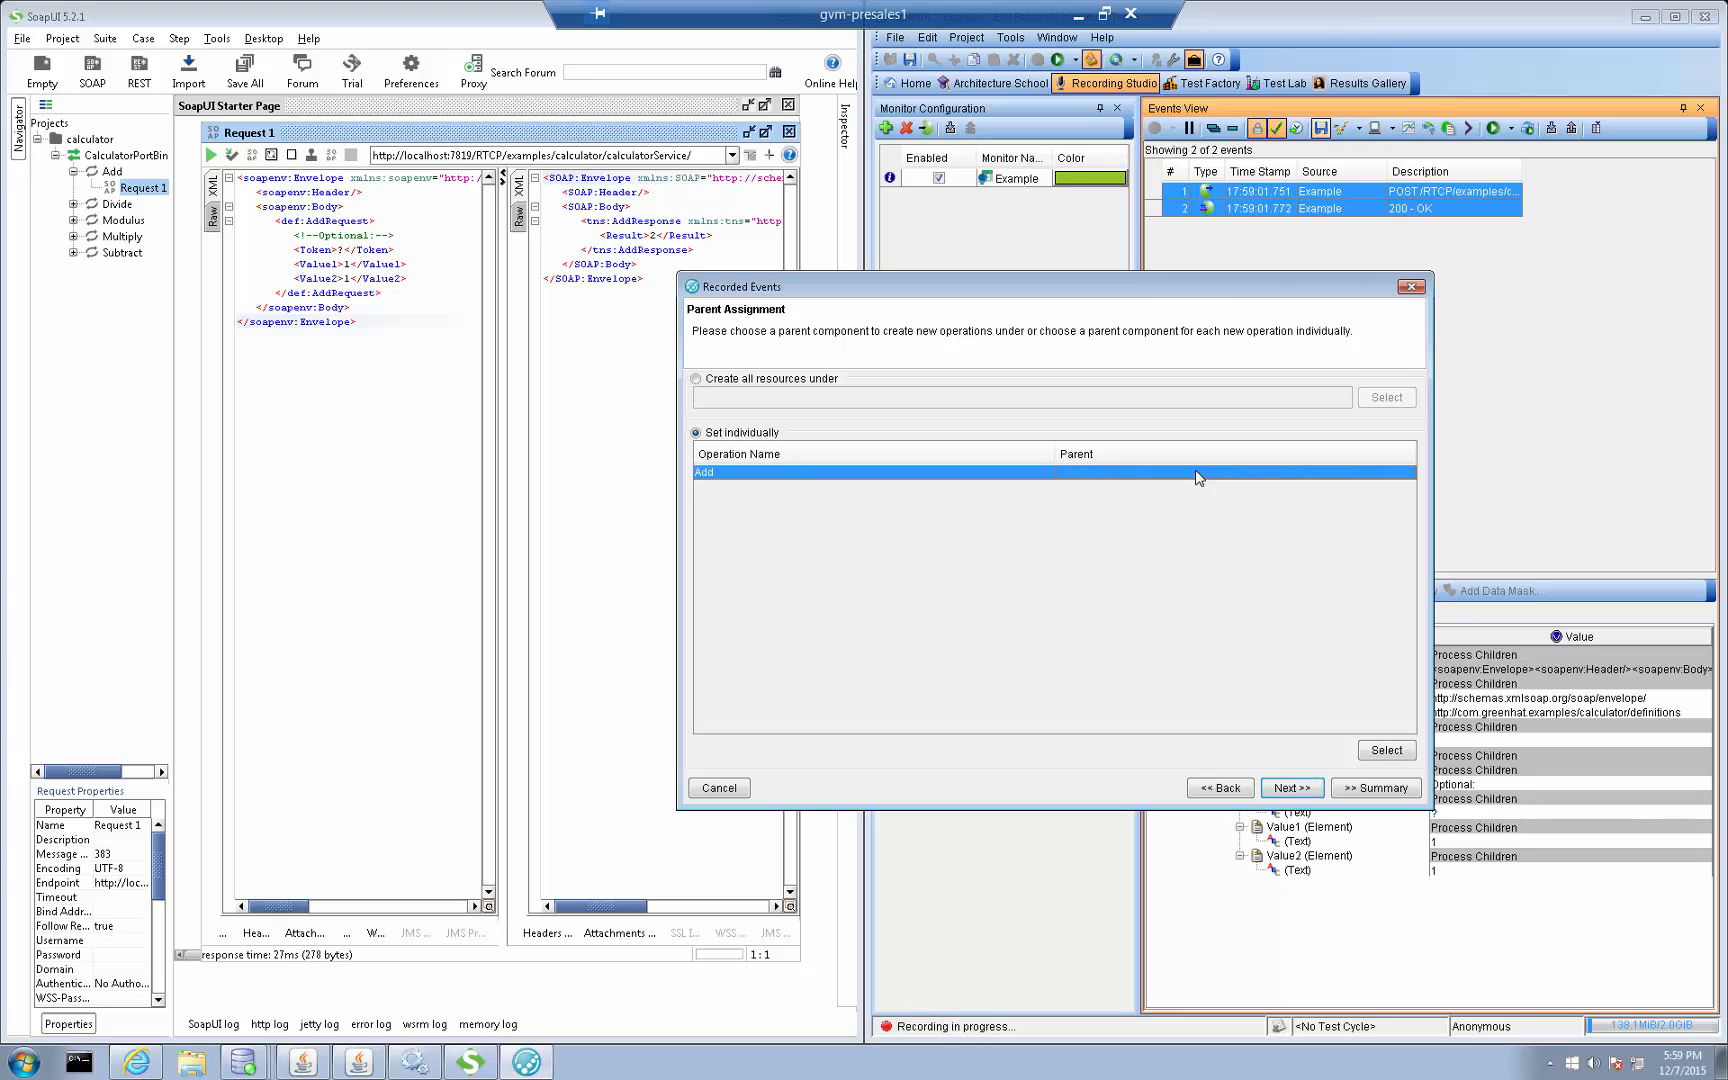
{"action": "left_click", "coordinate": [727, 381]}
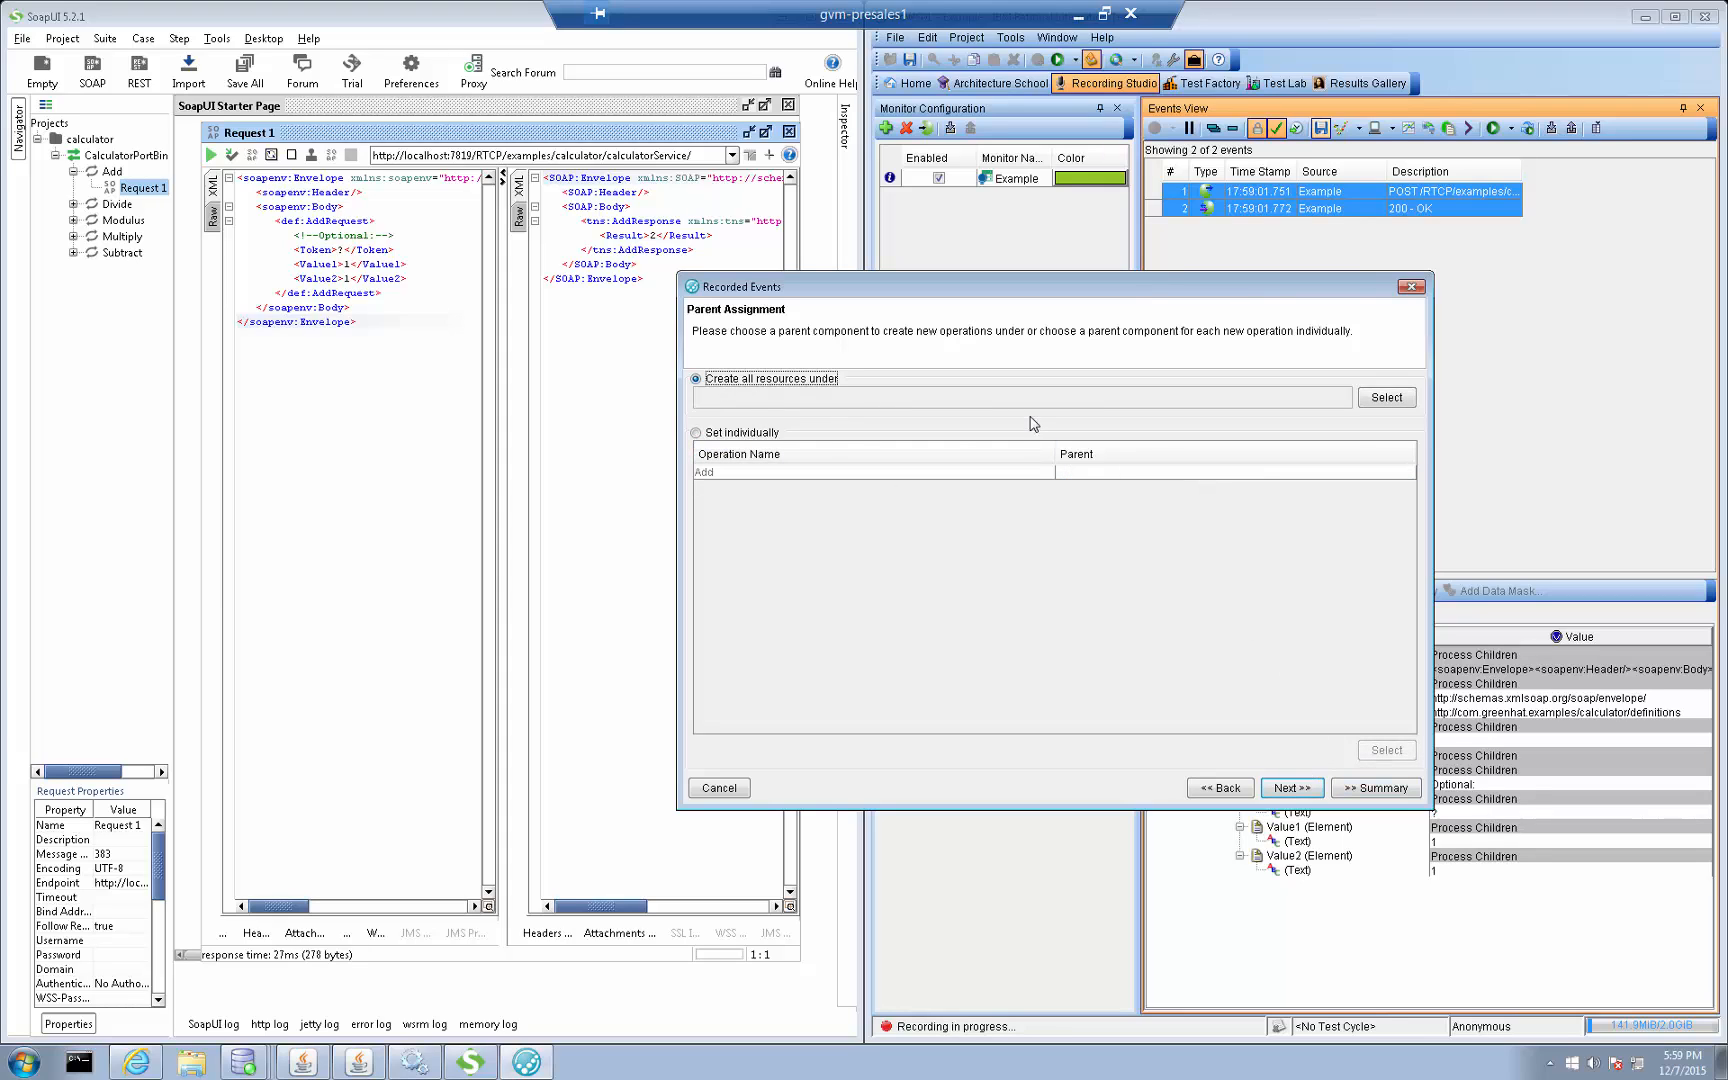
Create a service component named ExampleSC and assign it as the parent for all recorded resources
{"action": "left_click", "coordinate": [1385, 398]}
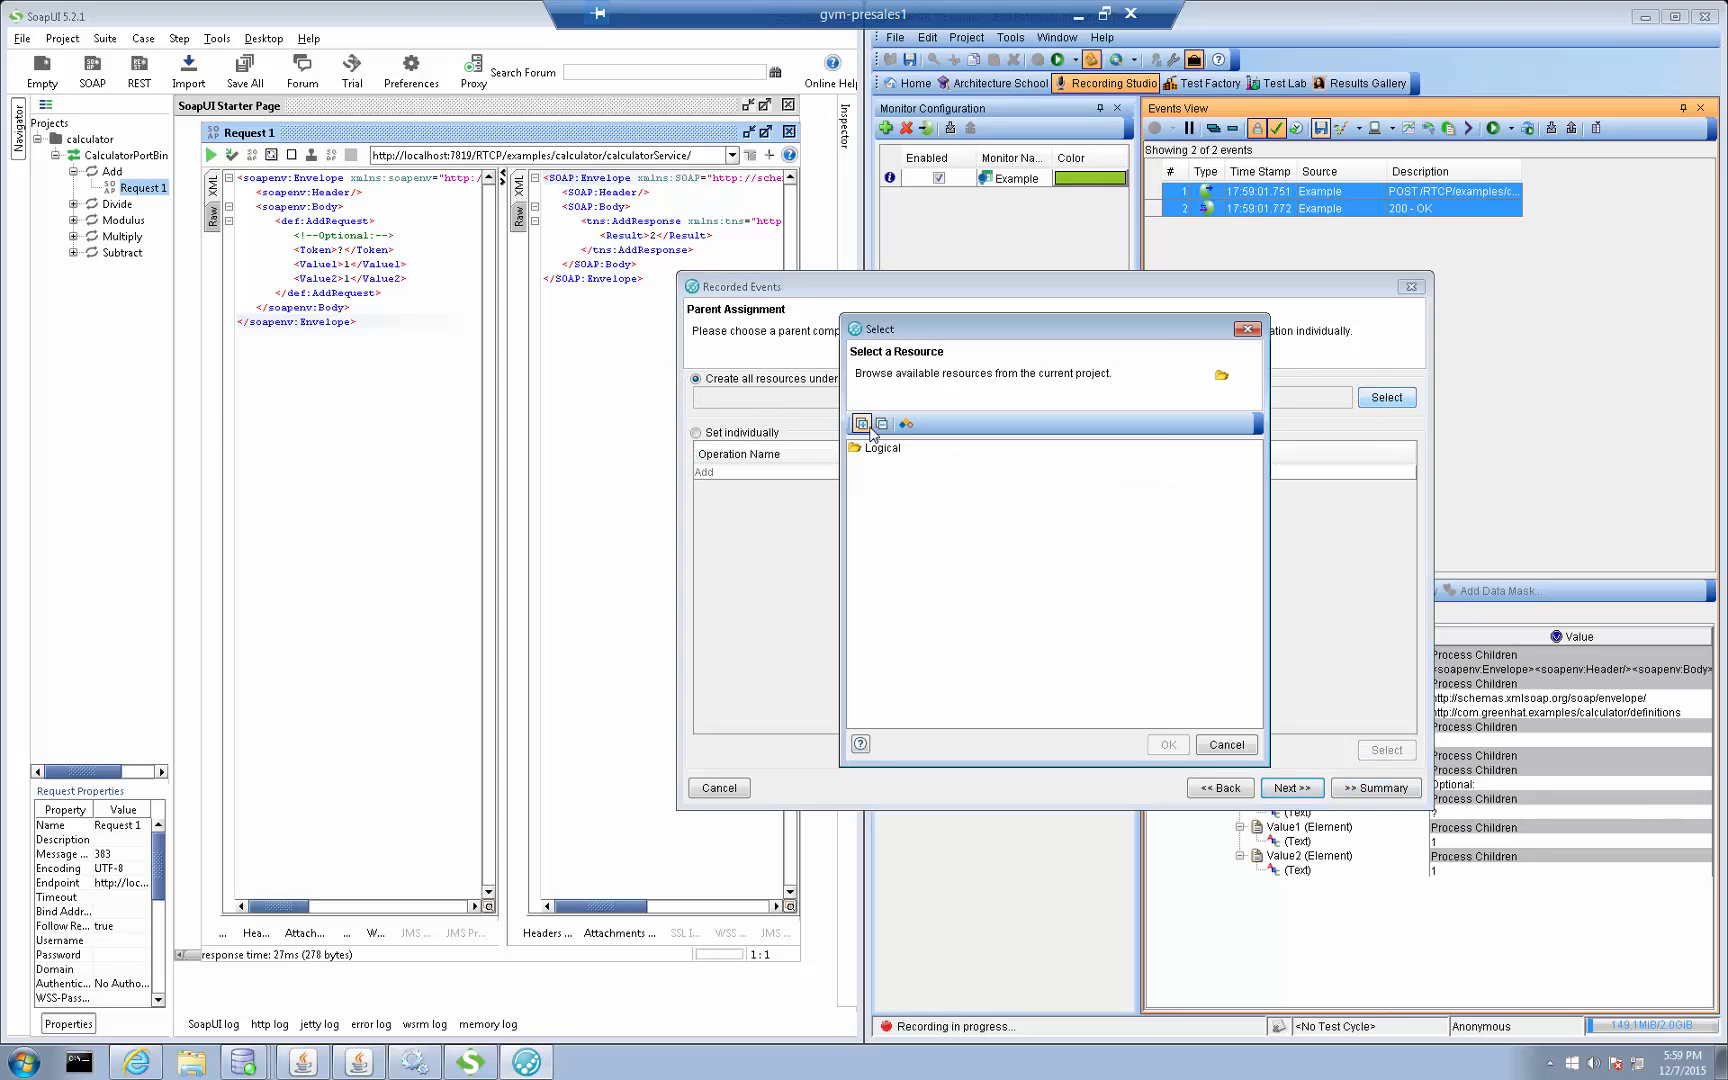
{"action": "left_click", "coordinate": [906, 423]}
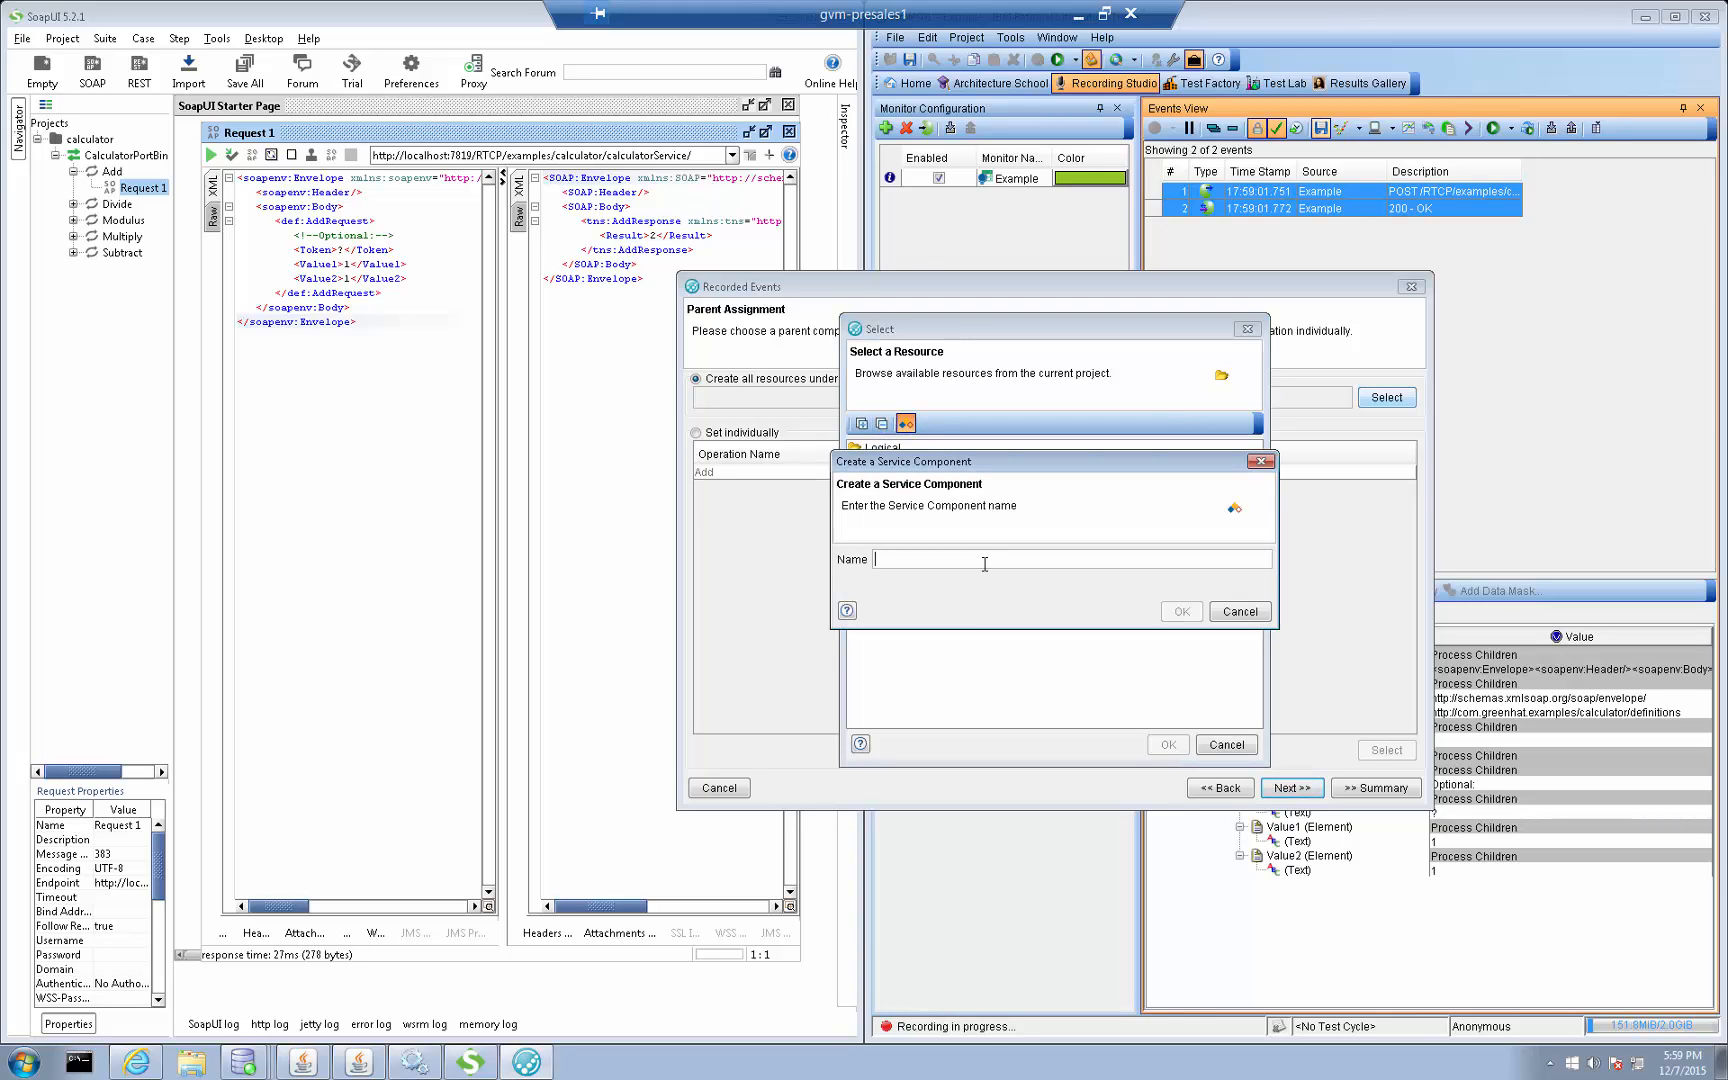
{"action": "type", "text": "Exampe"}
{"action": "key", "text": "BackSpace"}
{"action": "type", "text": "leSC"}
{"action": "left_click", "coordinate": [1181, 611]}
{"action": "left_click", "coordinate": [1168, 745]}
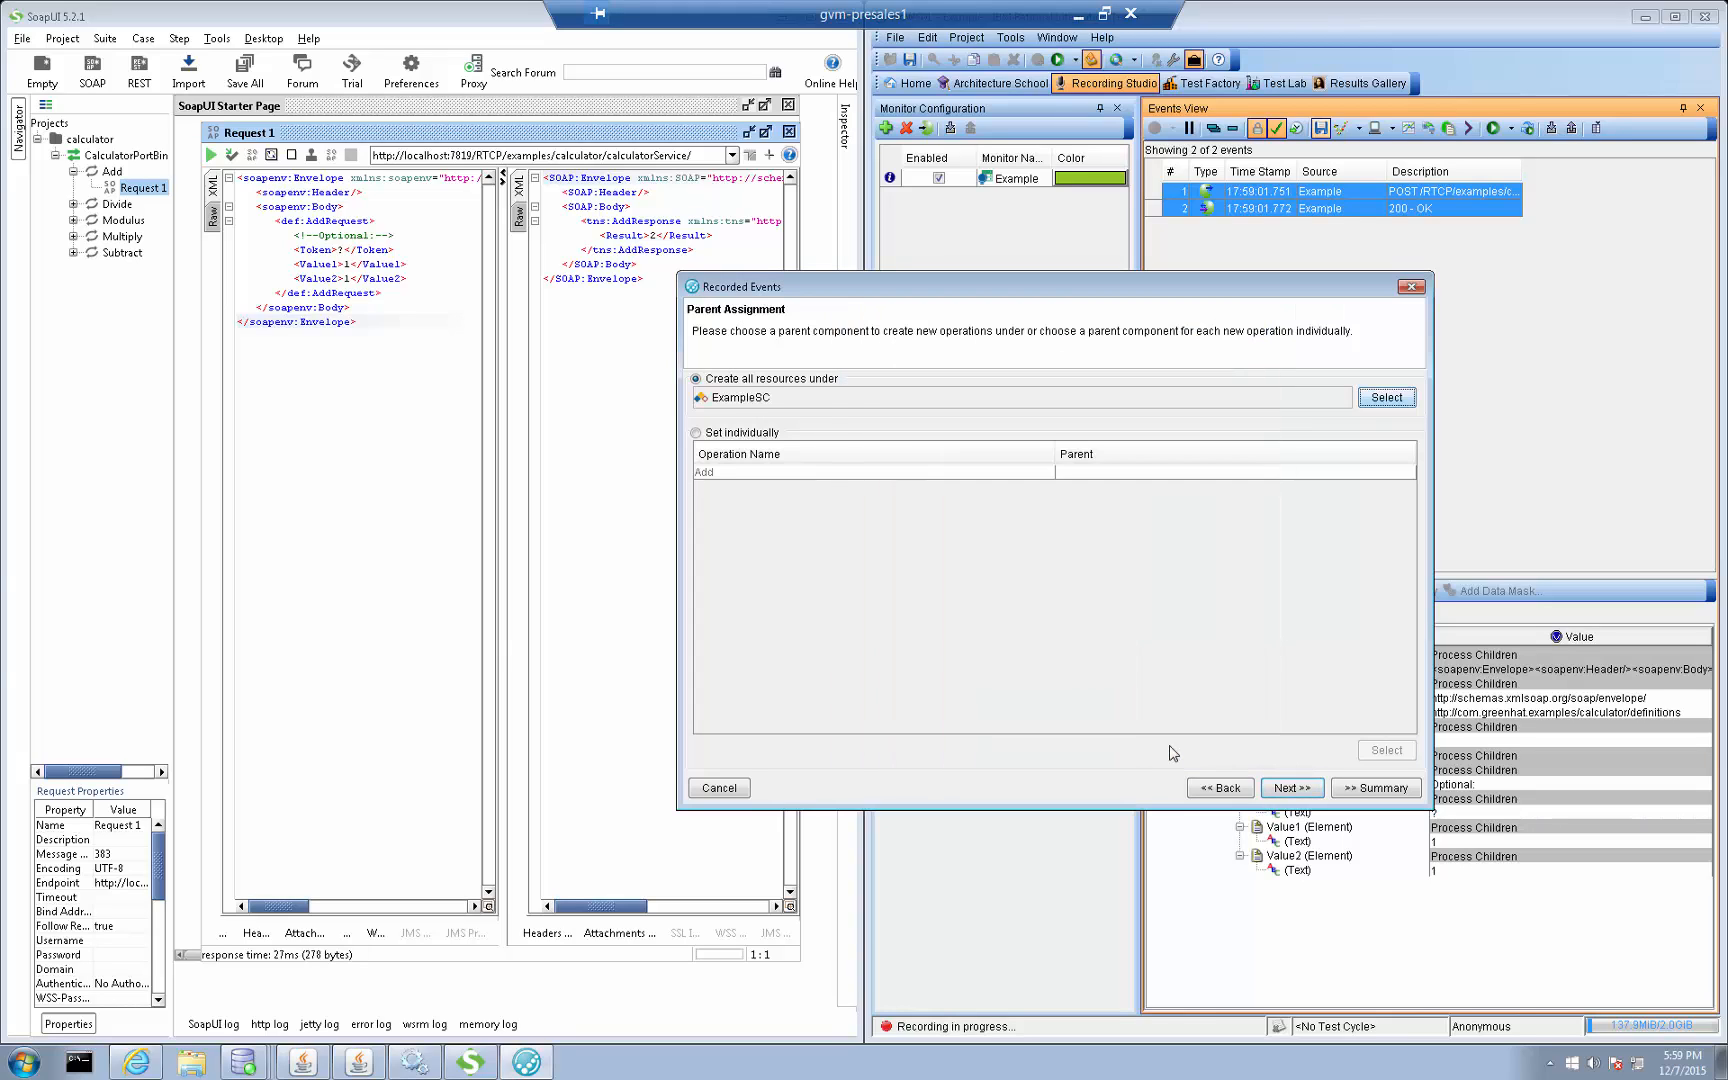
Accept the default header transformations, name the unit test RecordedExample and finish creating it
{"action": "left_click", "coordinate": [1292, 790]}
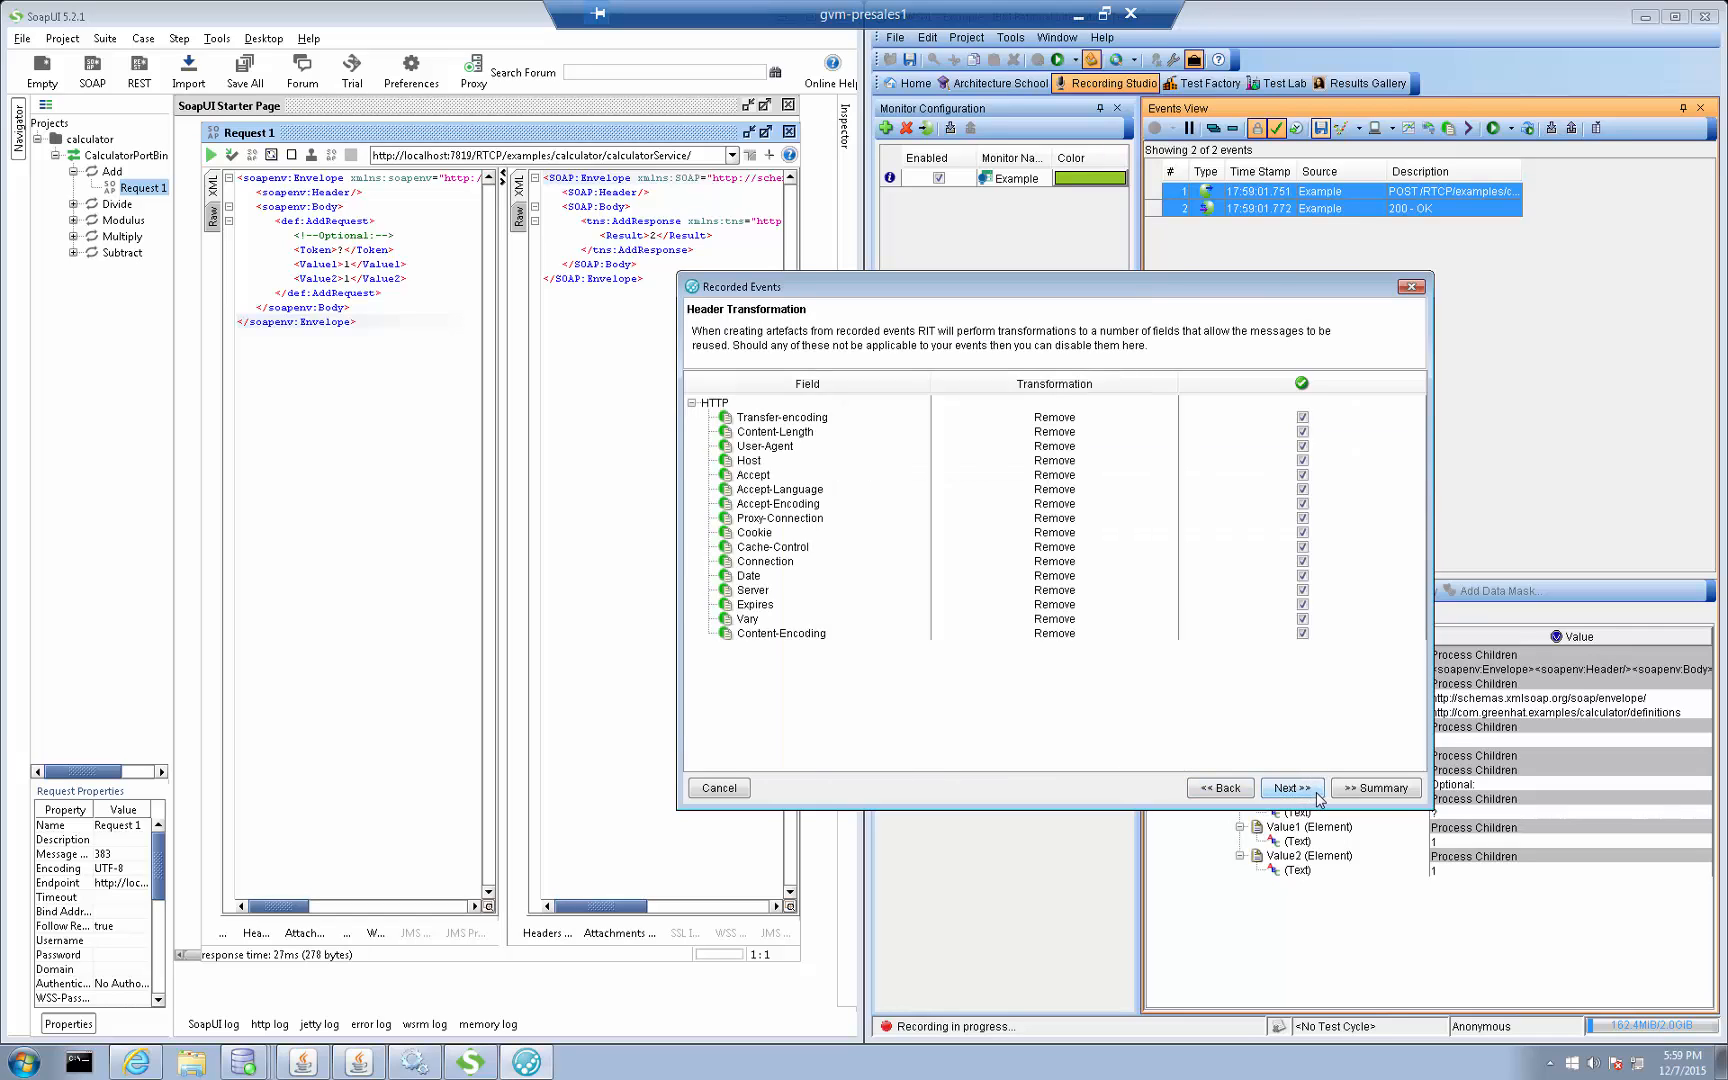
{"action": "left_click", "coordinate": [1318, 790]}
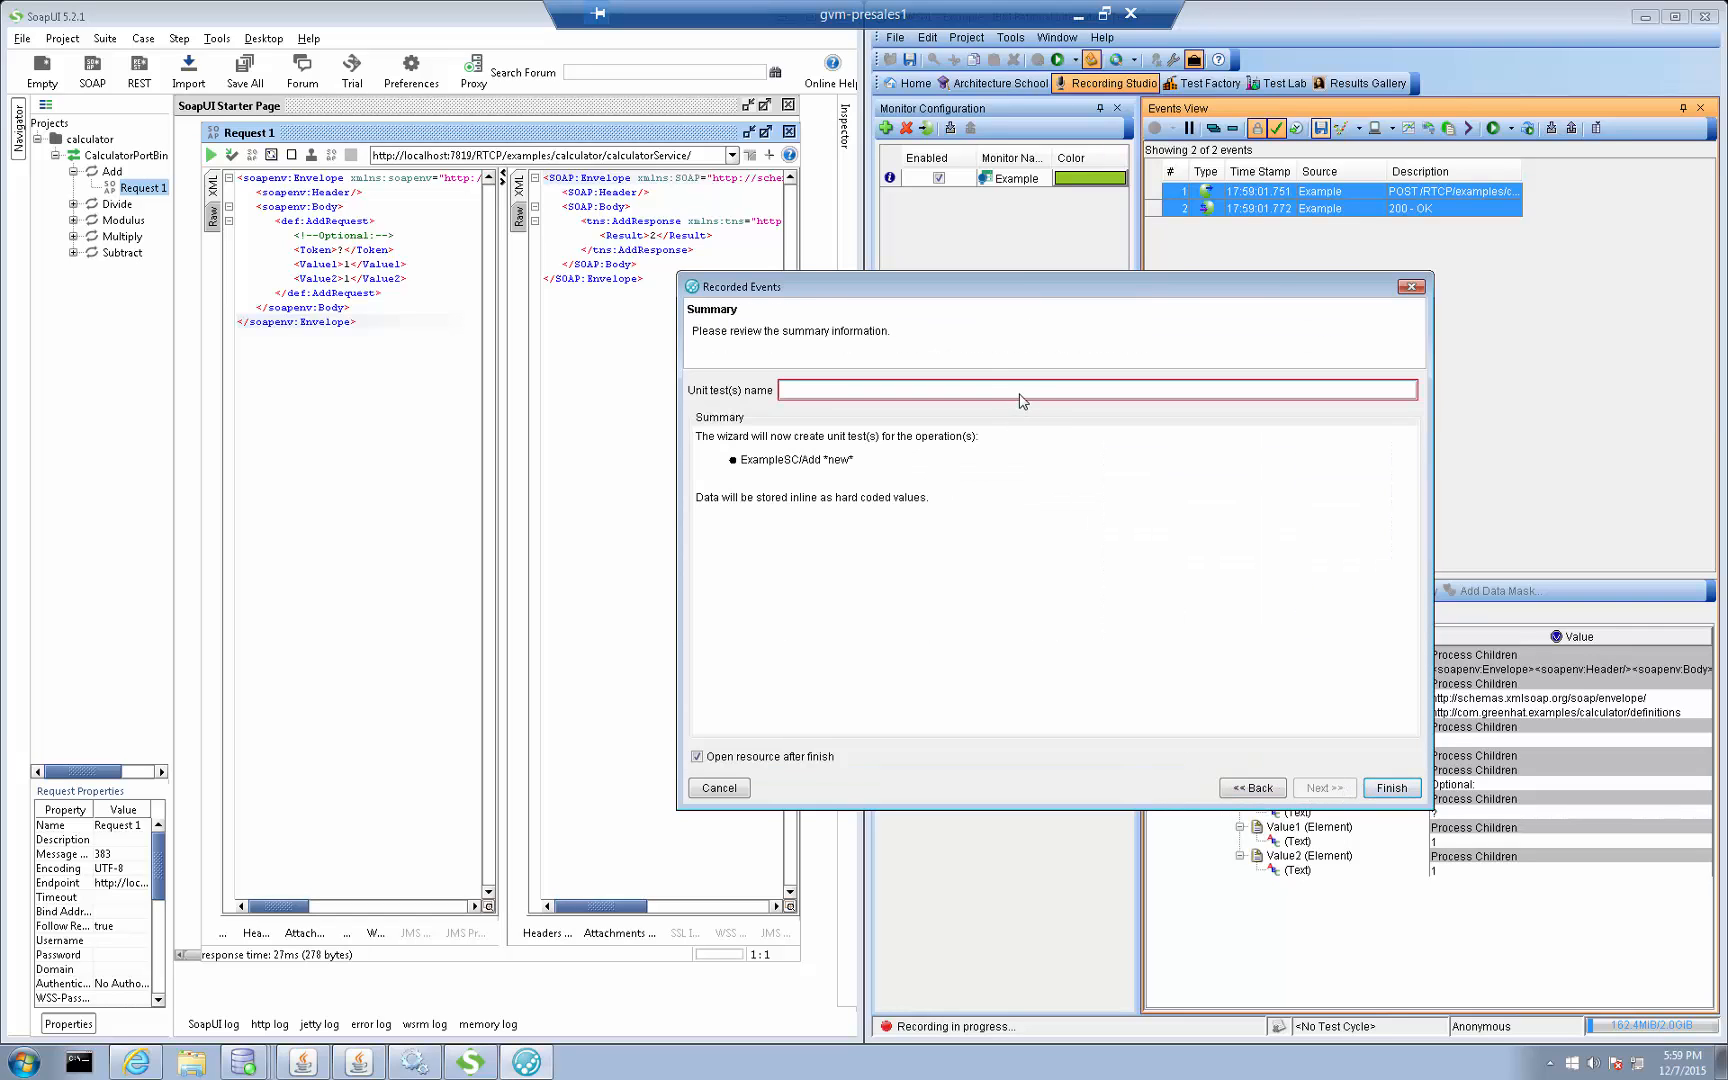
{"action": "type", "text": "RecordedExam"}
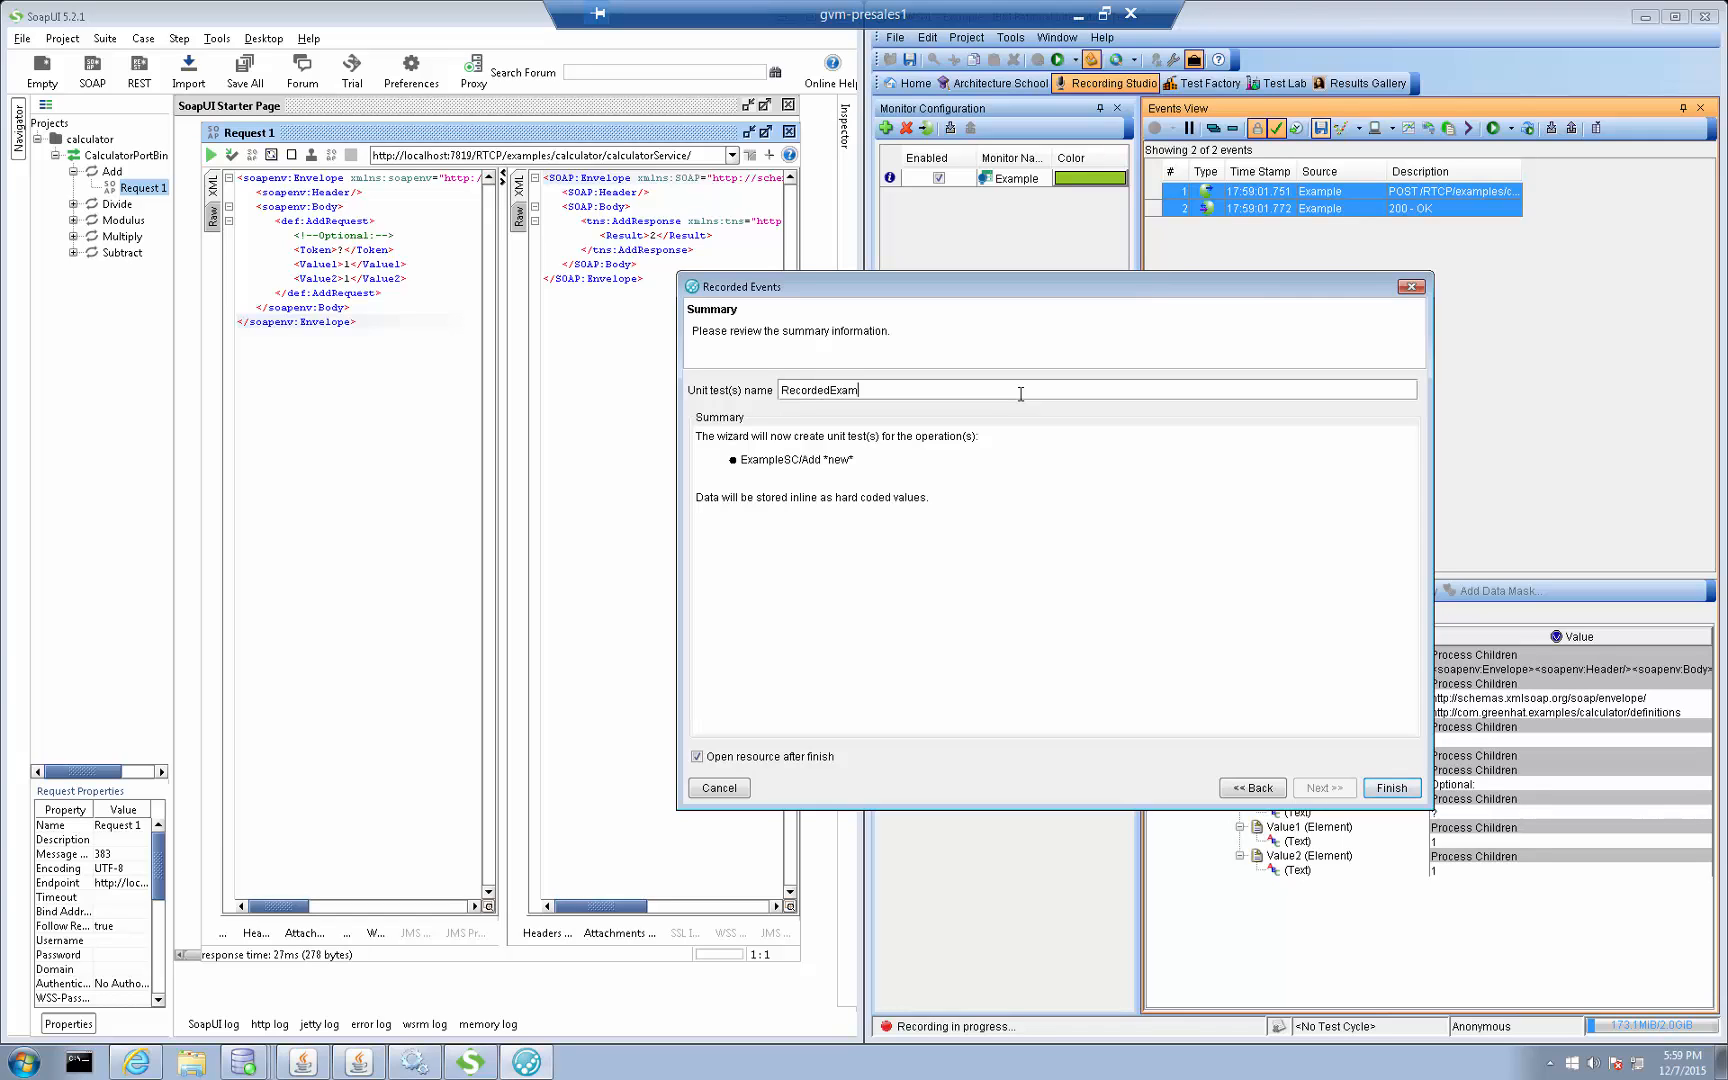
{"action": "type", "text": "ple"}
{"action": "key", "text": "Return"}
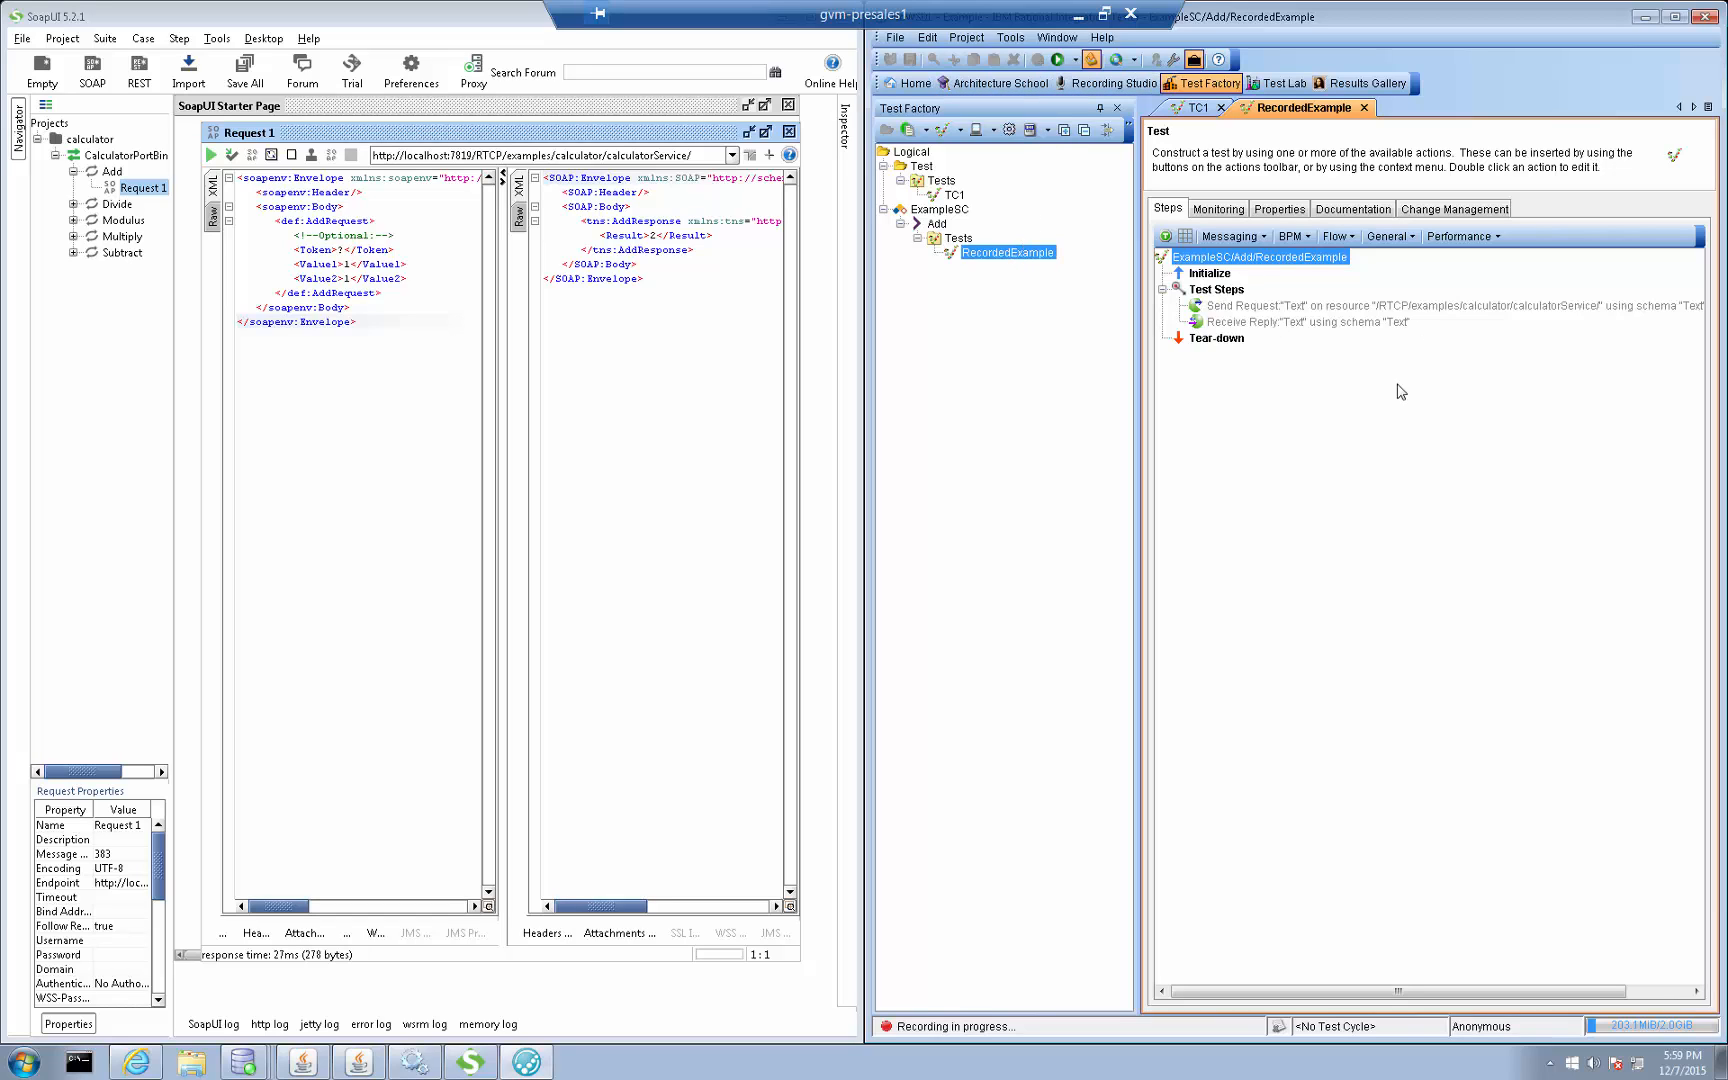
Run the RecordedExample test three times and re-run TC1 from its successful entry in the Task Monitor
{"action": "left_click", "coordinate": [1057, 59]}
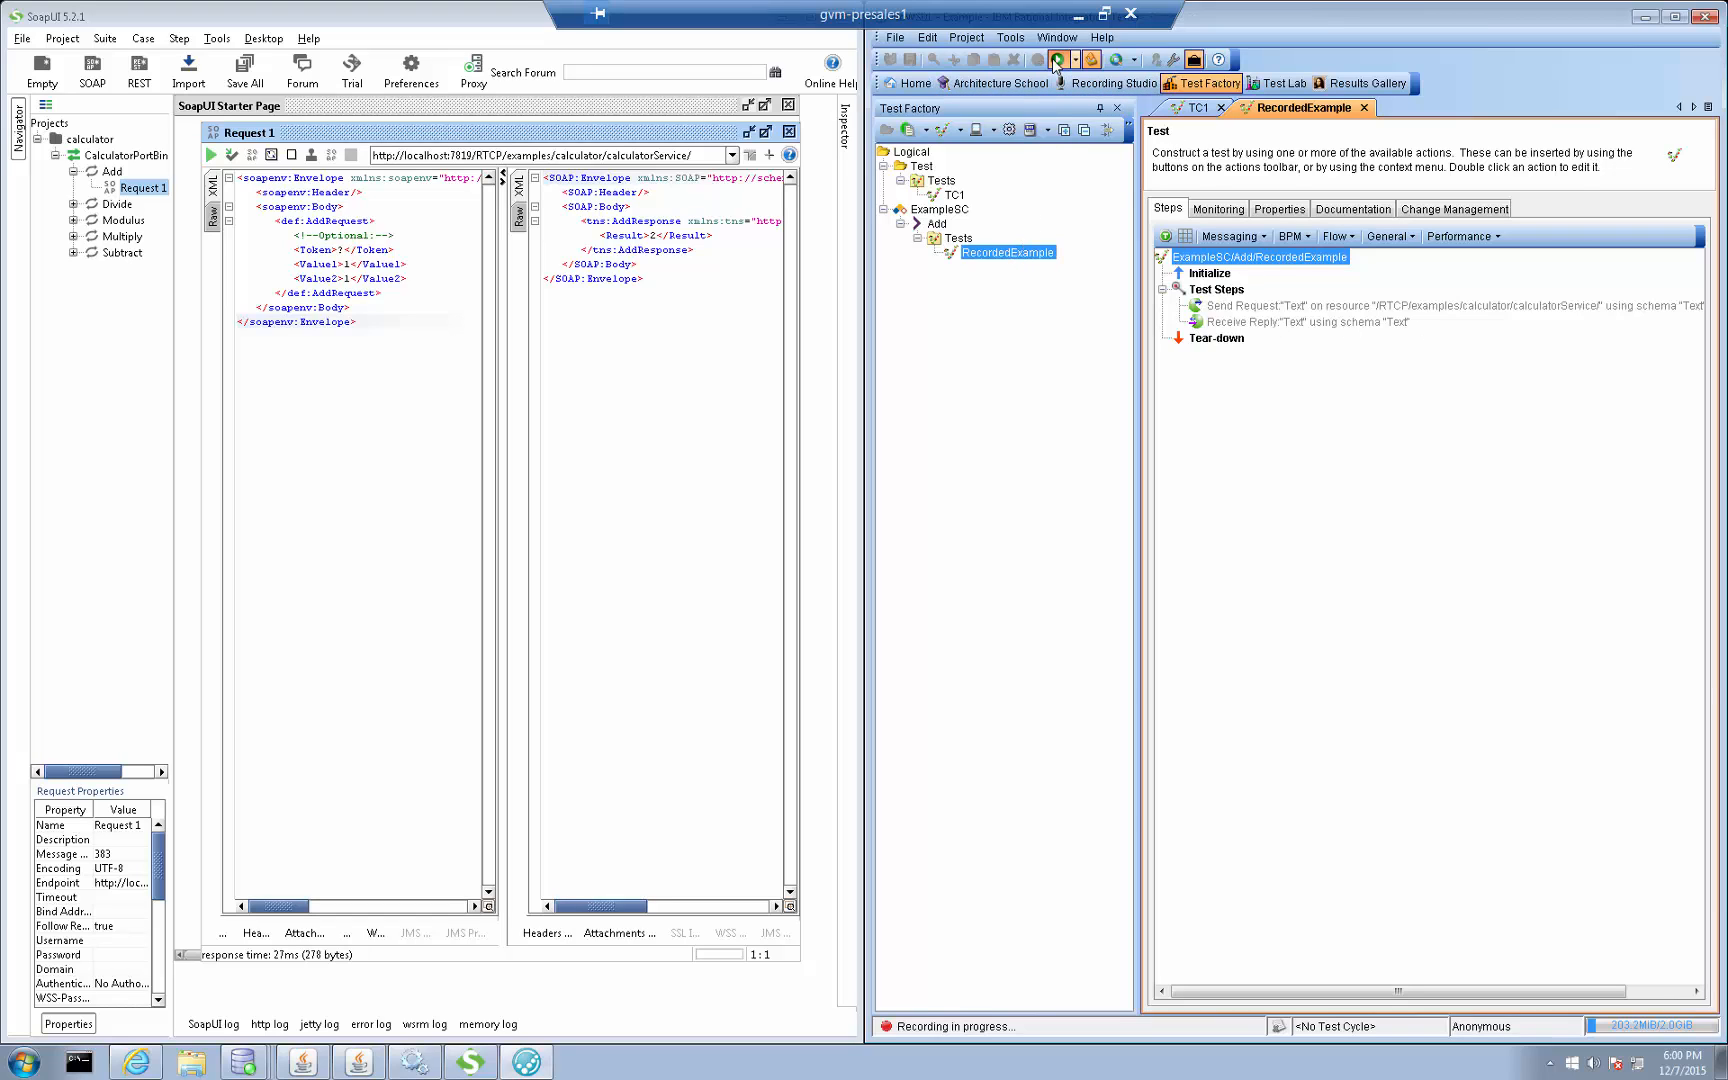
{"action": "left_click", "coordinate": [1058, 60]}
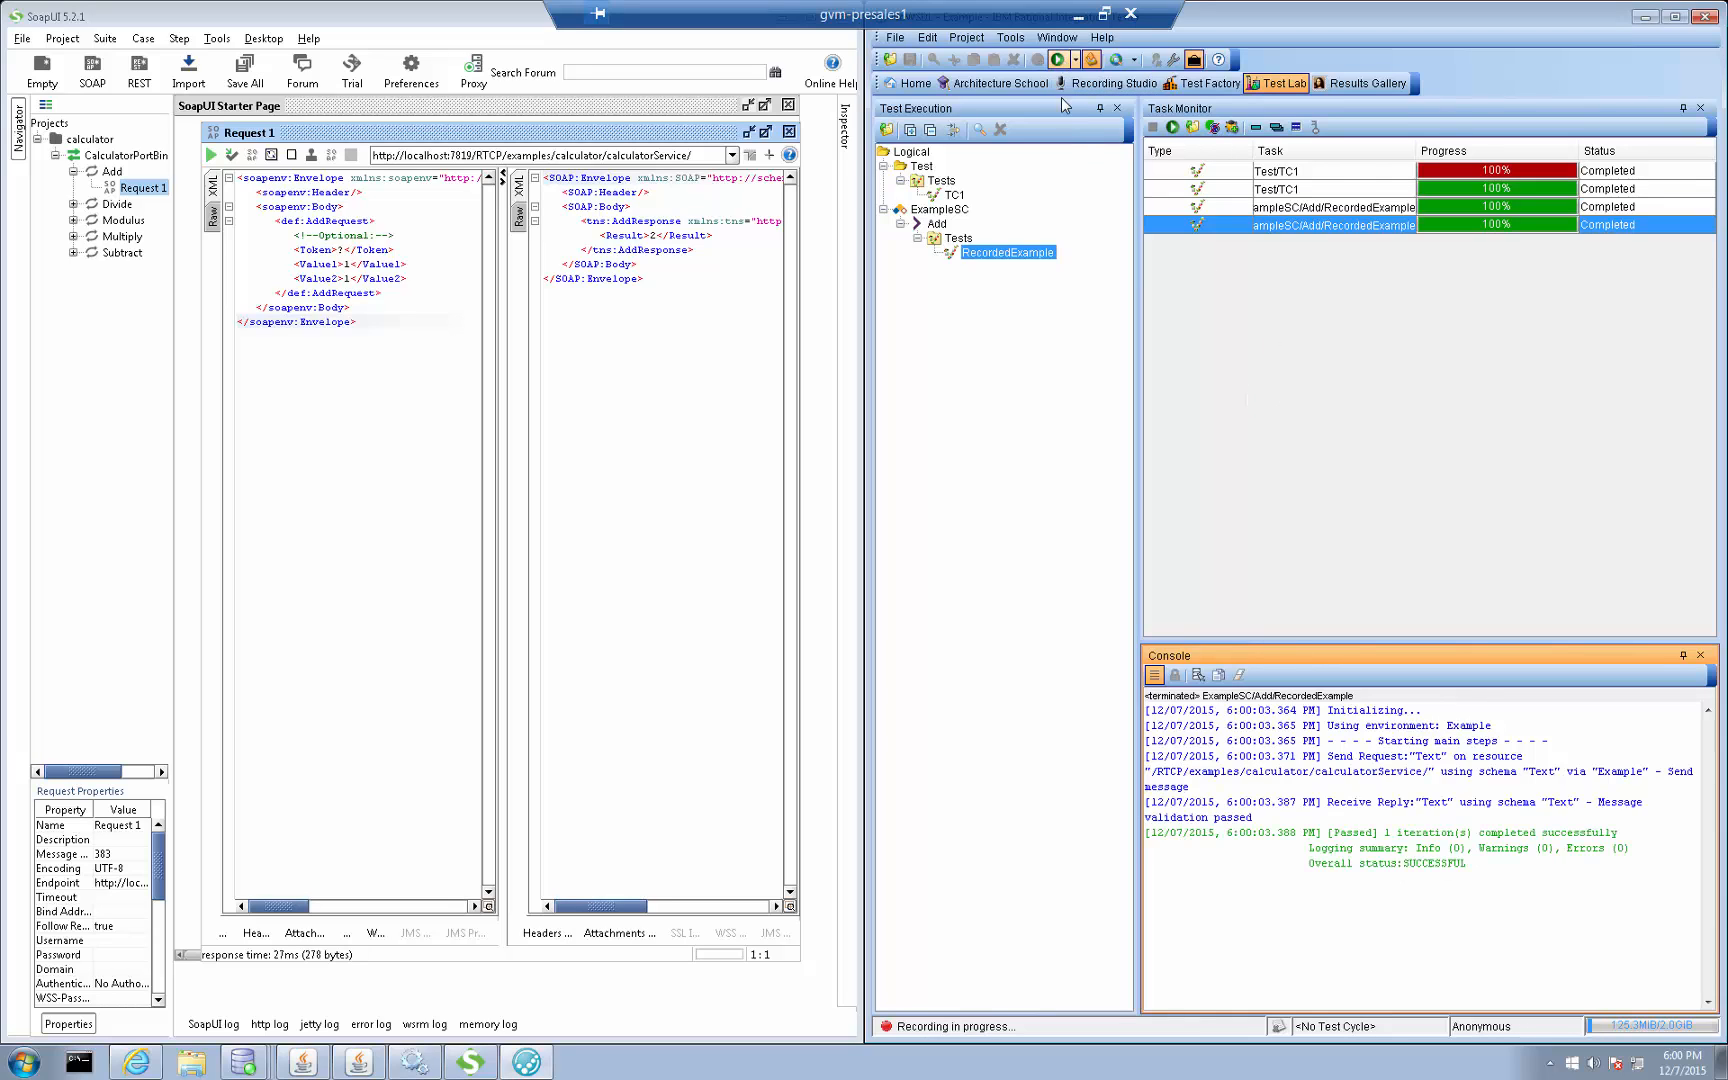
{"action": "left_click", "coordinate": [1058, 60]}
{"action": "left_click", "coordinate": [1290, 190]}
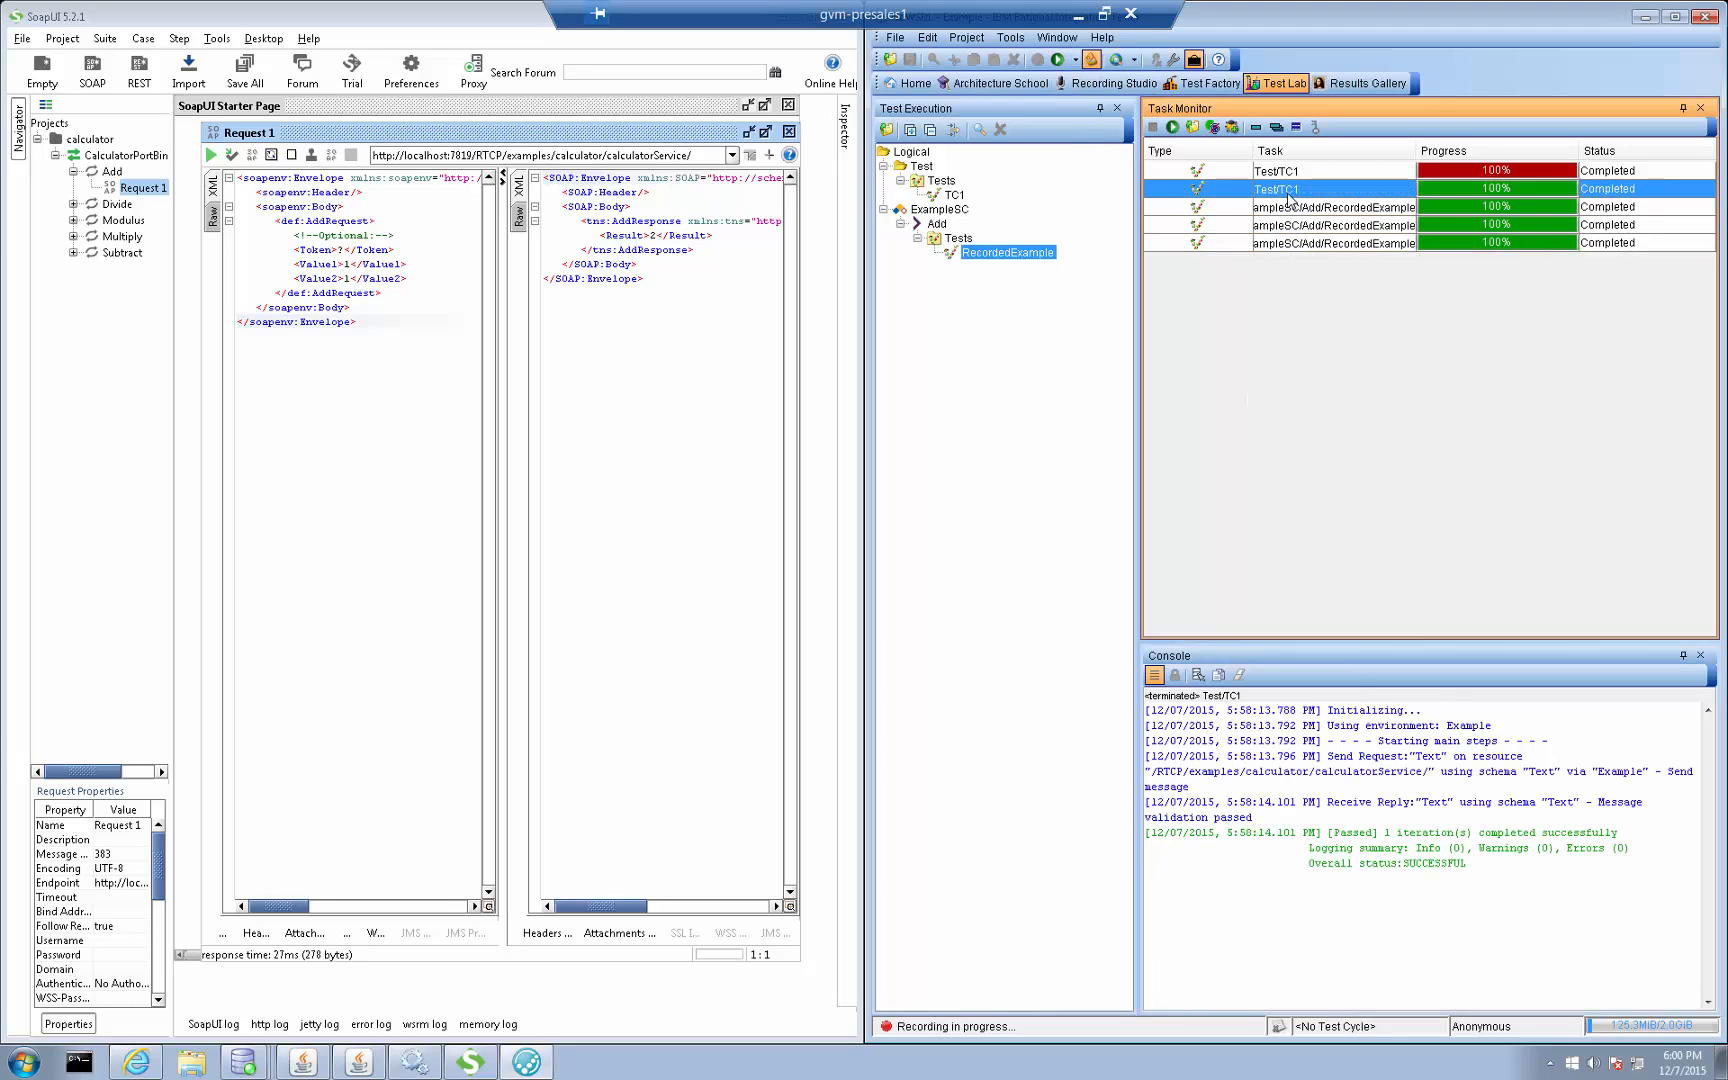
{"action": "left_click", "coordinate": [1058, 60]}
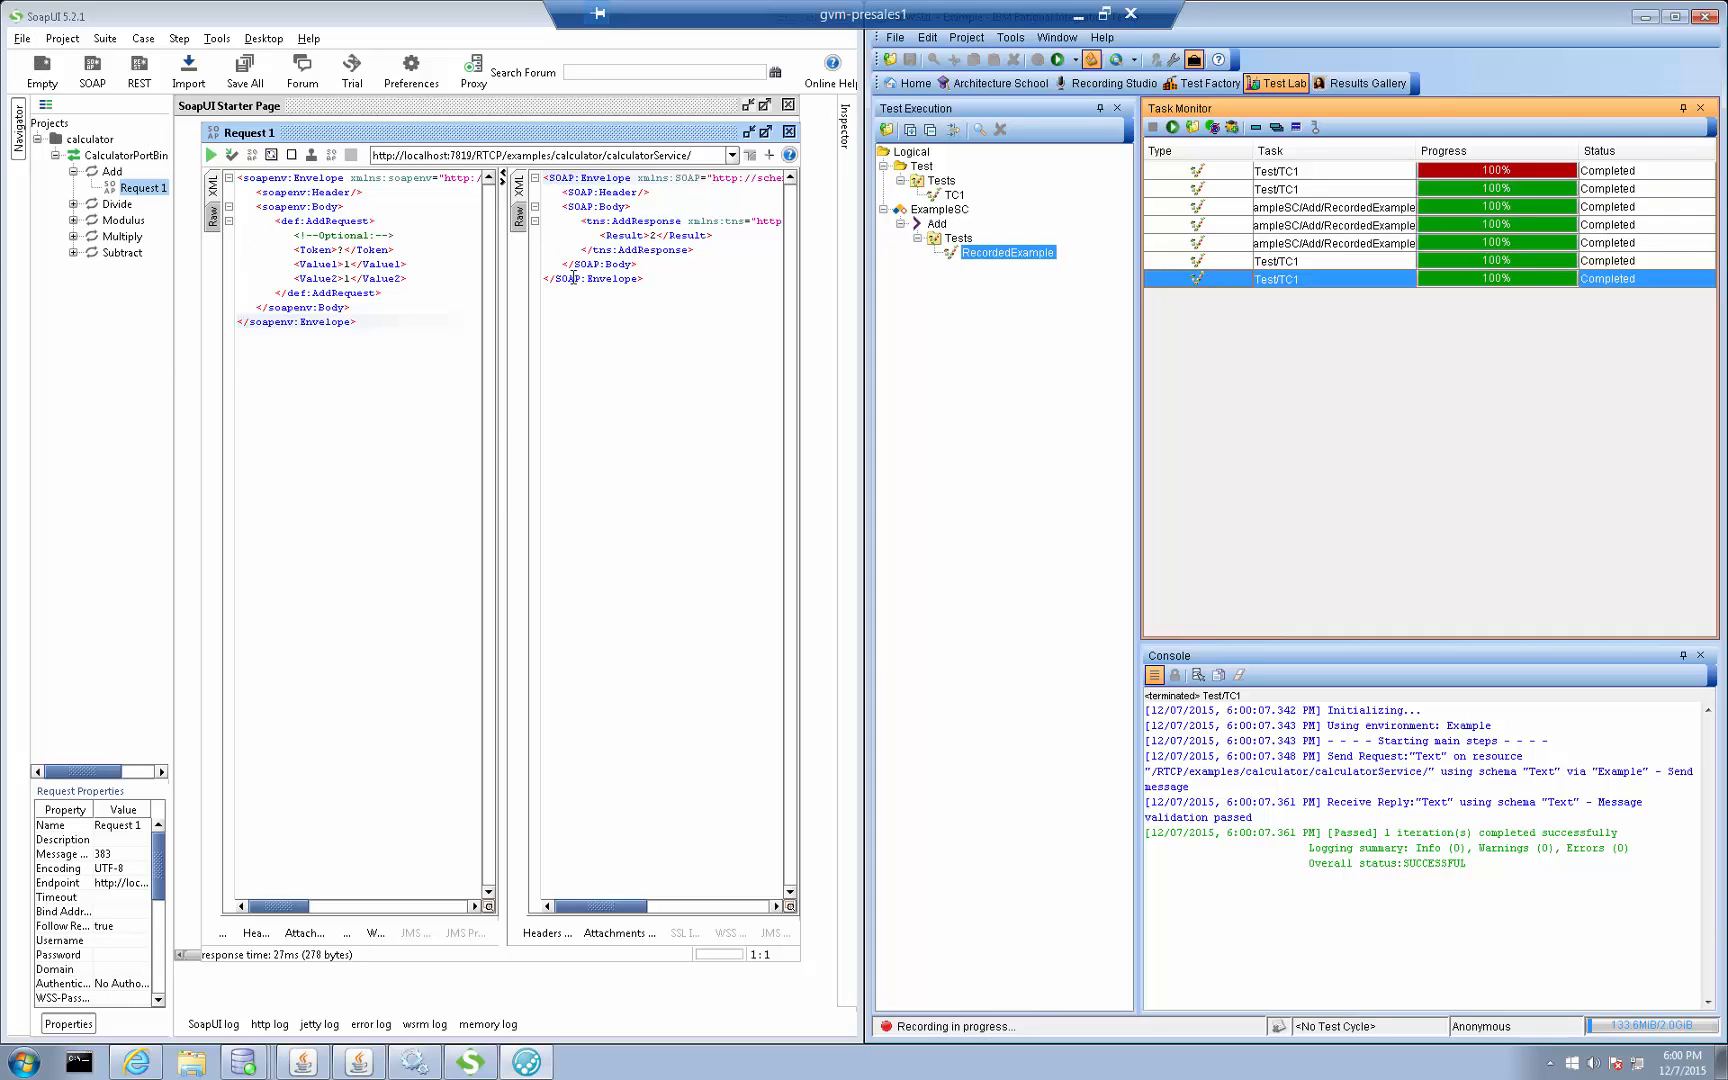
Stop the recording in the Recording Studio and return to the Architecture School's logical view
{"action": "left_click", "coordinate": [1112, 84]}
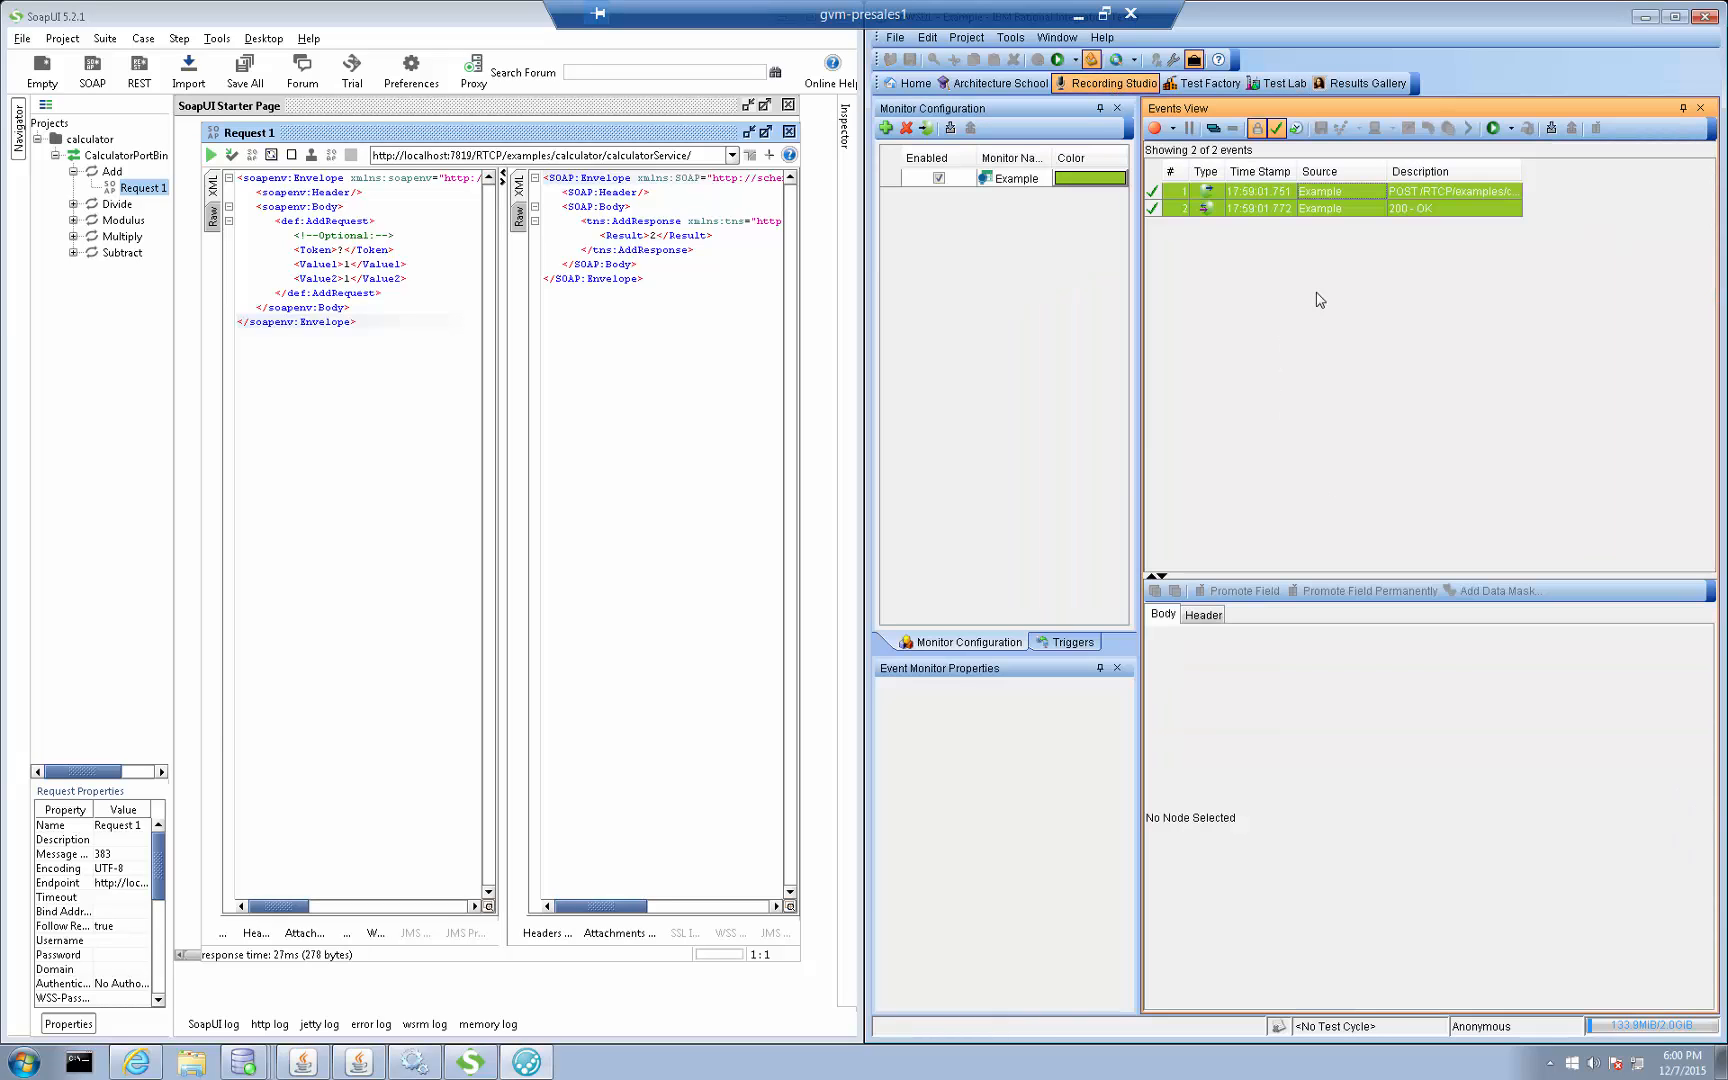
{"action": "left_click", "coordinate": [1206, 85]}
{"action": "left_click", "coordinate": [1002, 84]}
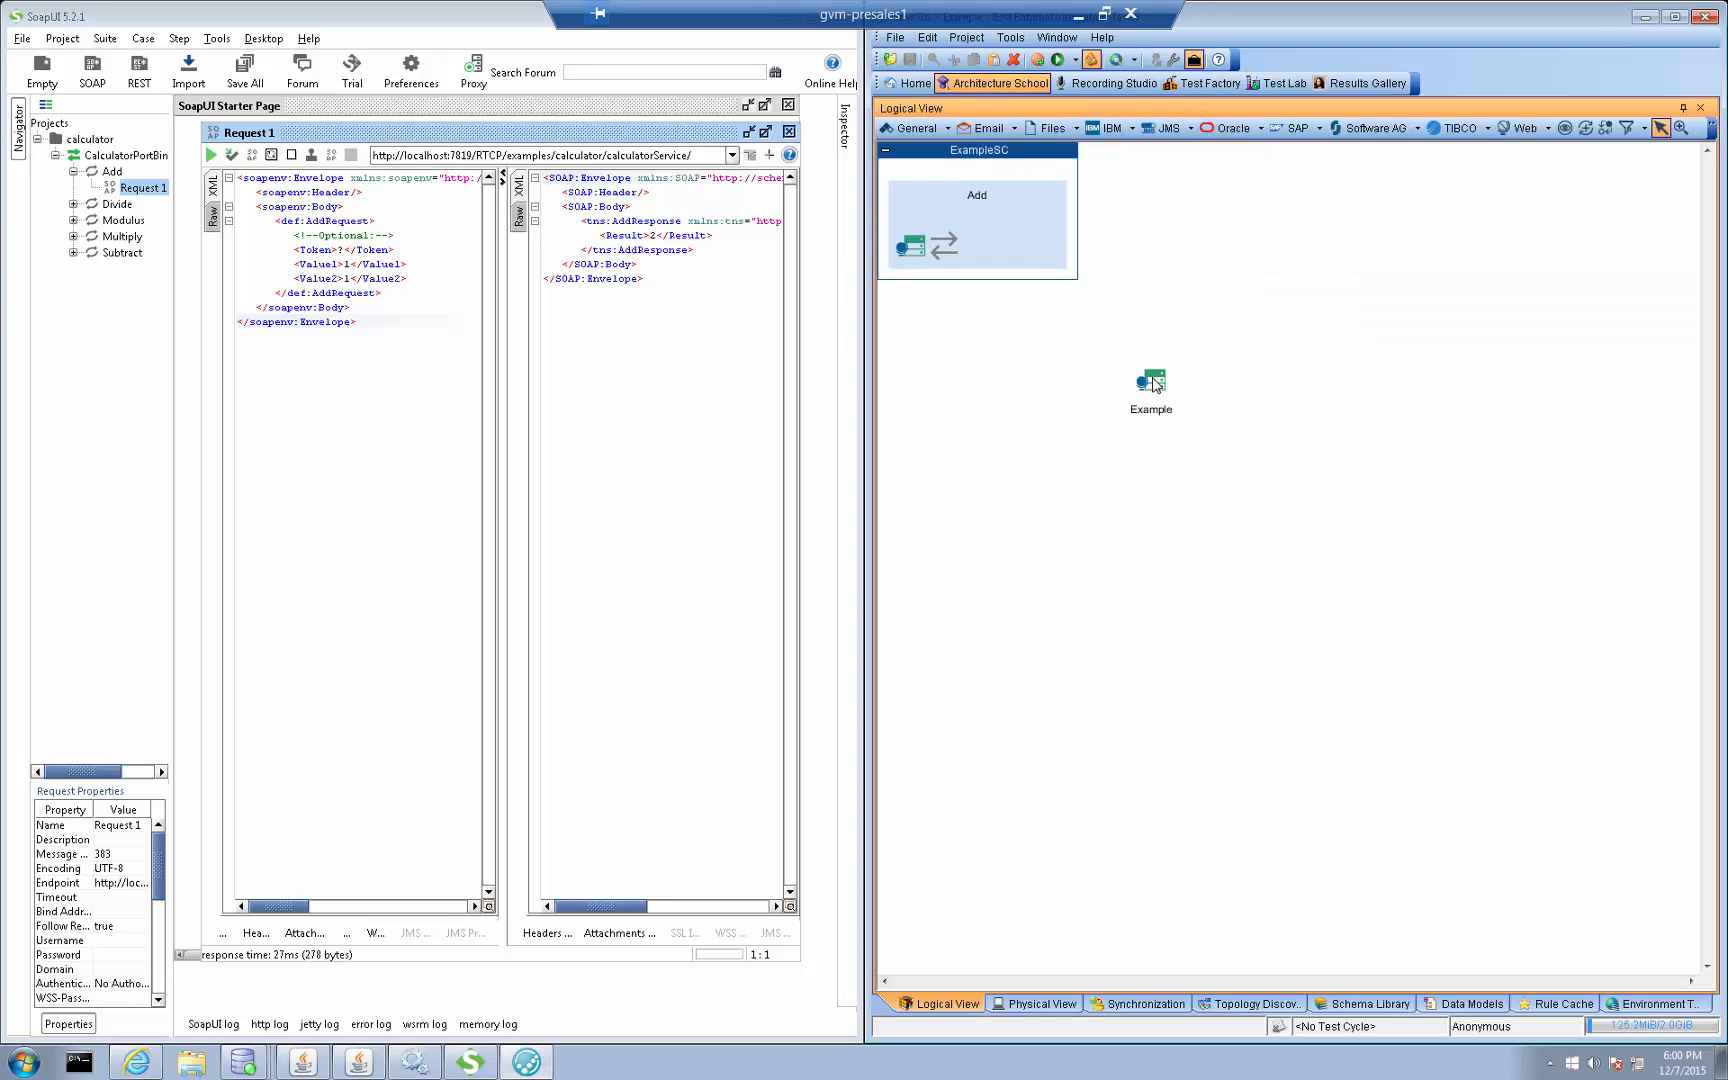
Rearrange the logical view so the ExampleSC component sits near the upper middle with the Example resource beside it
{"action": "left_click_drag", "start_coordinate": [1027, 152], "coordinate": [1070, 308]}
{"action": "left_click_drag", "start_coordinate": [1150, 388], "coordinate": [1311, 366]}
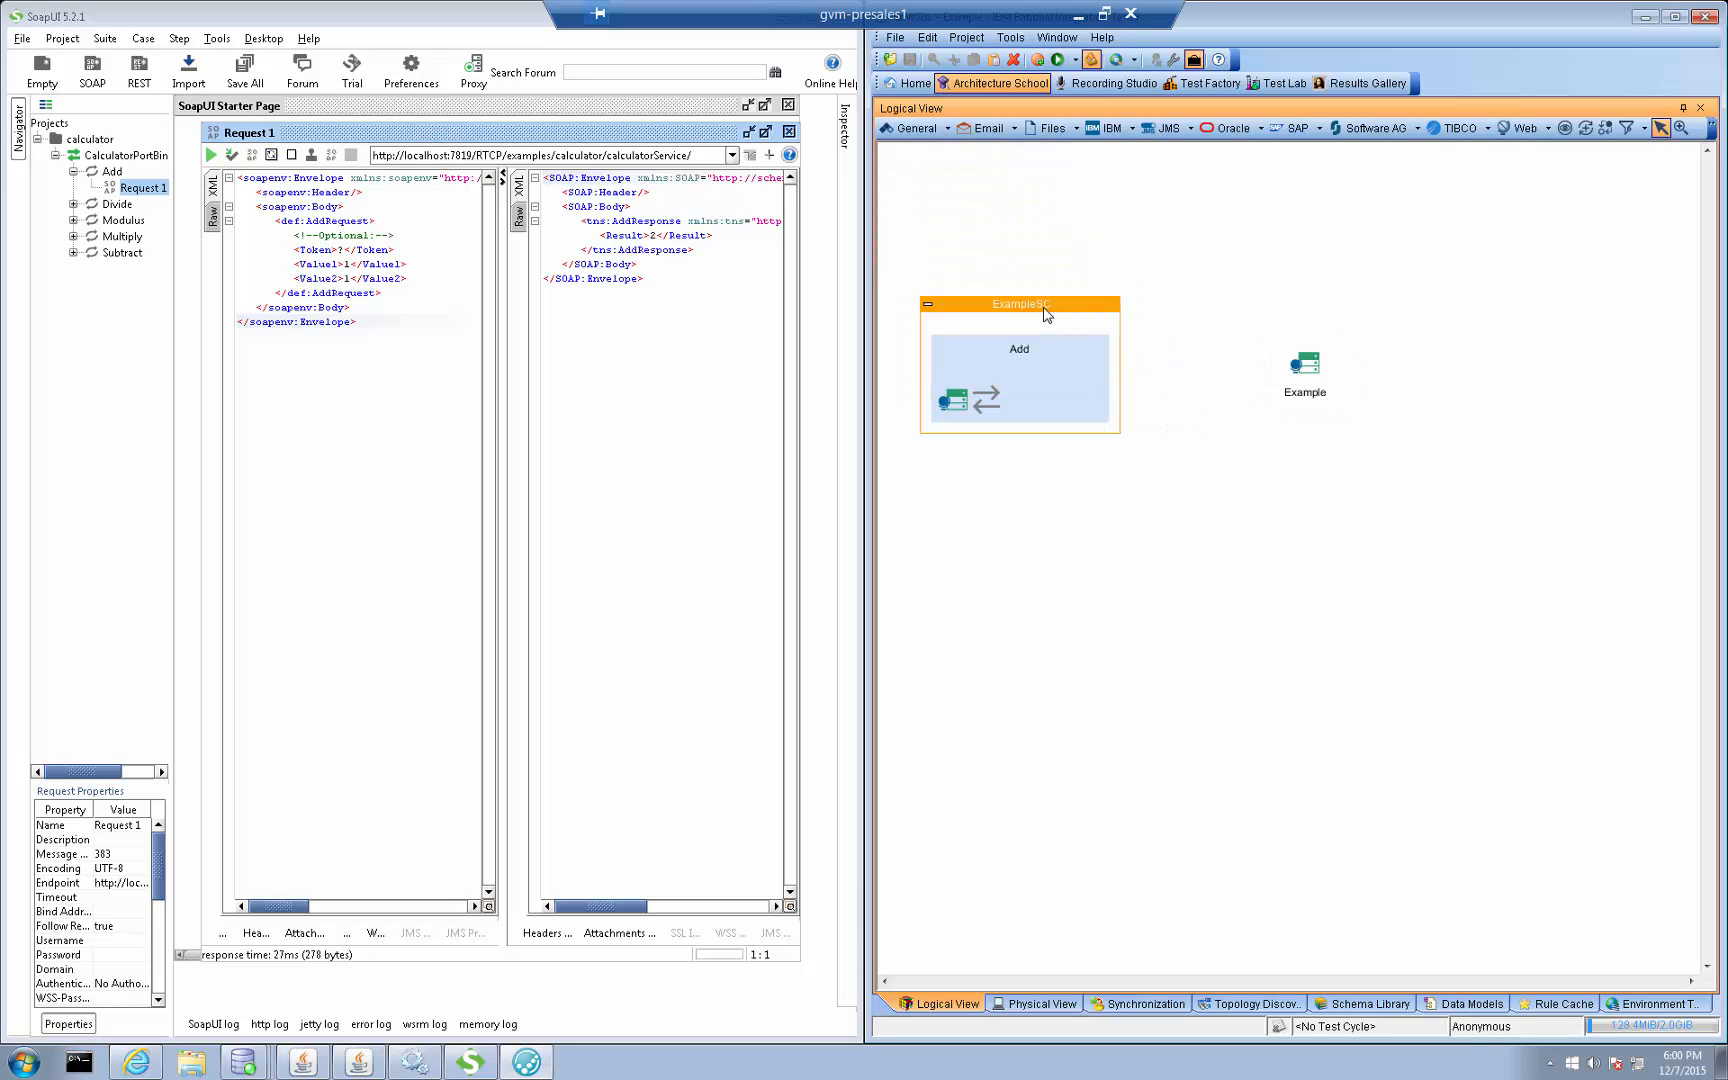
{"action": "left_click_drag", "start_coordinate": [1045, 306], "coordinate": [1117, 225]}
{"action": "left_click", "coordinate": [1117, 311]}
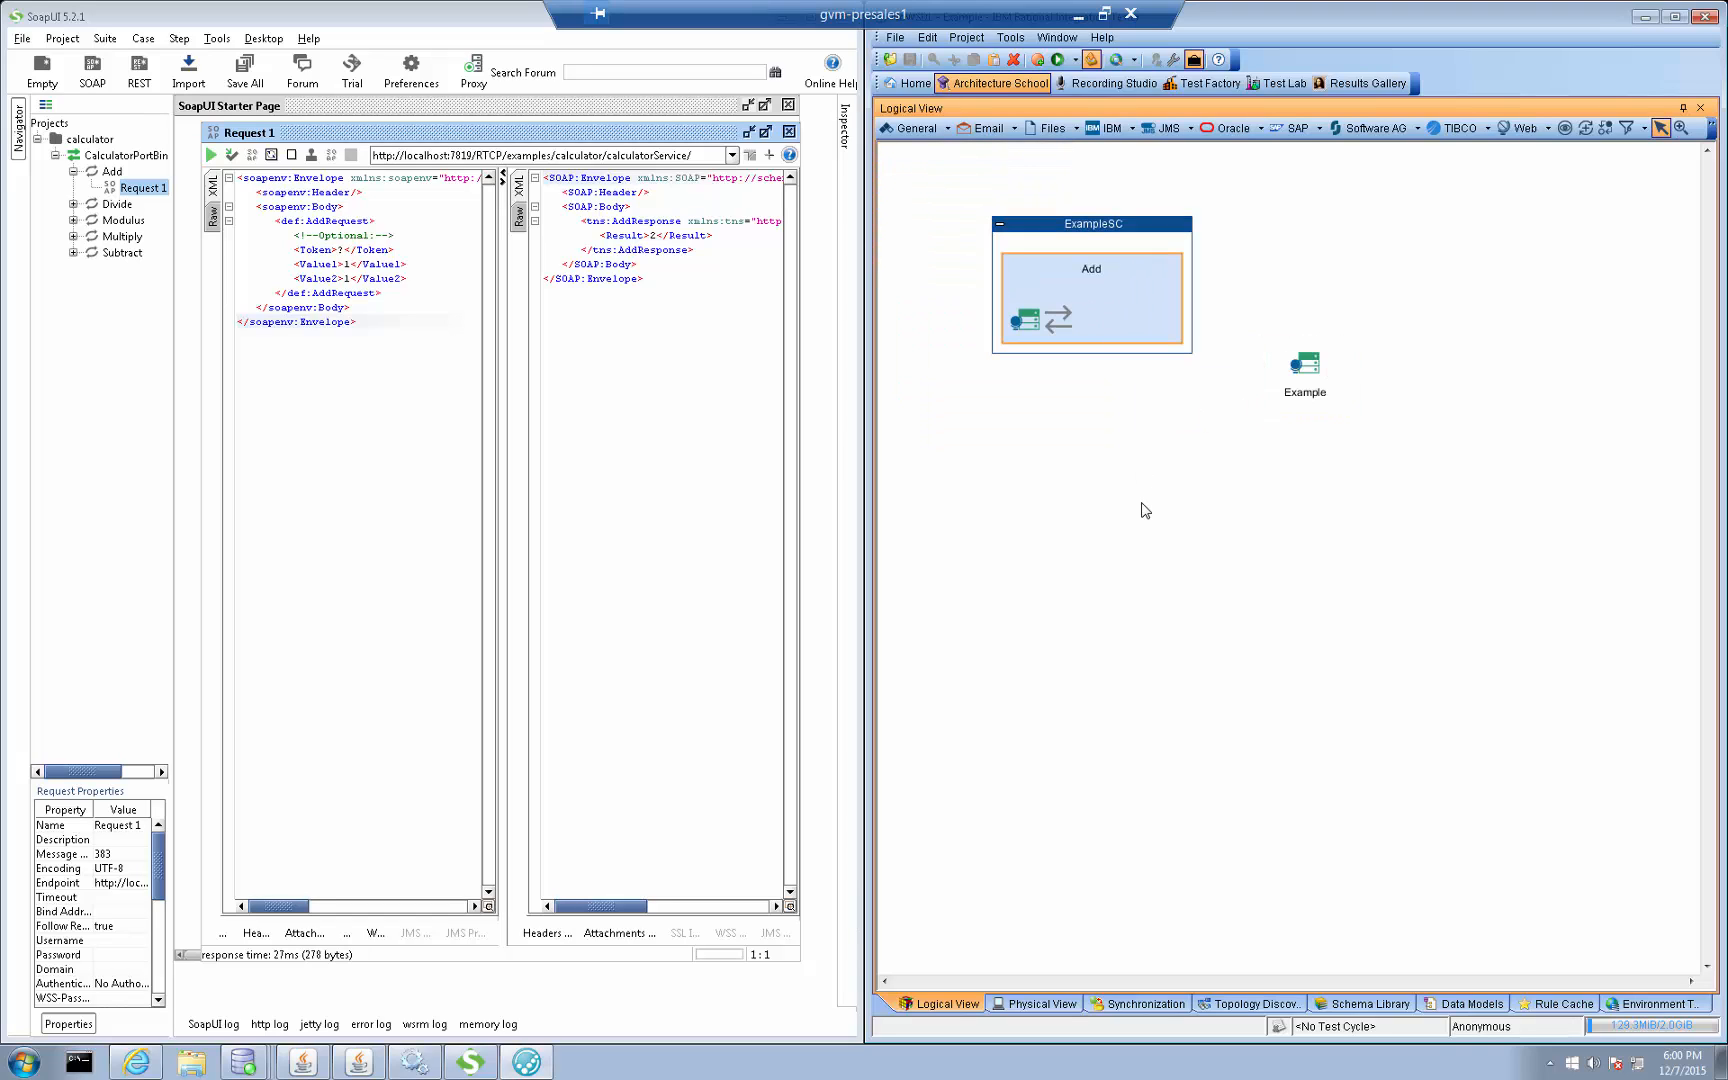
{"action": "left_click", "coordinate": [1132, 502]}
Add a Service Component named SC to the logical view and place it below ExampleSC
{"action": "left_click", "coordinate": [931, 137]}
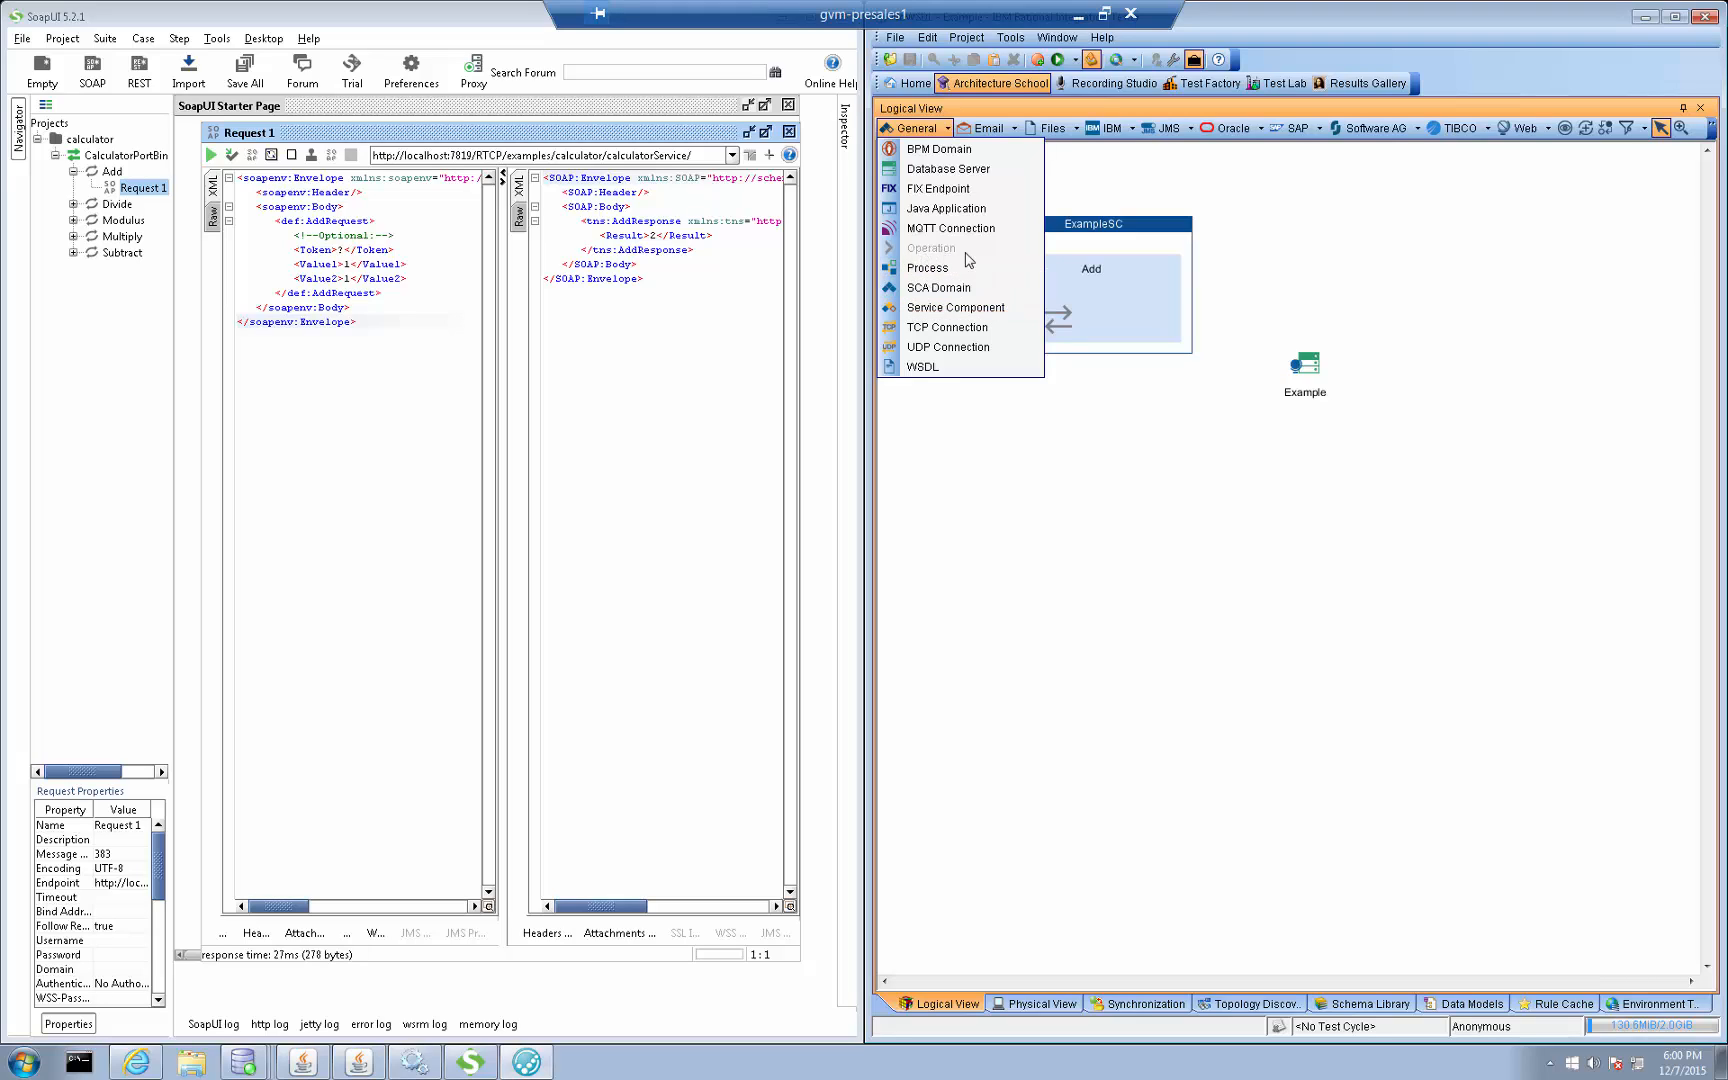
{"action": "left_click", "coordinate": [1166, 461]}
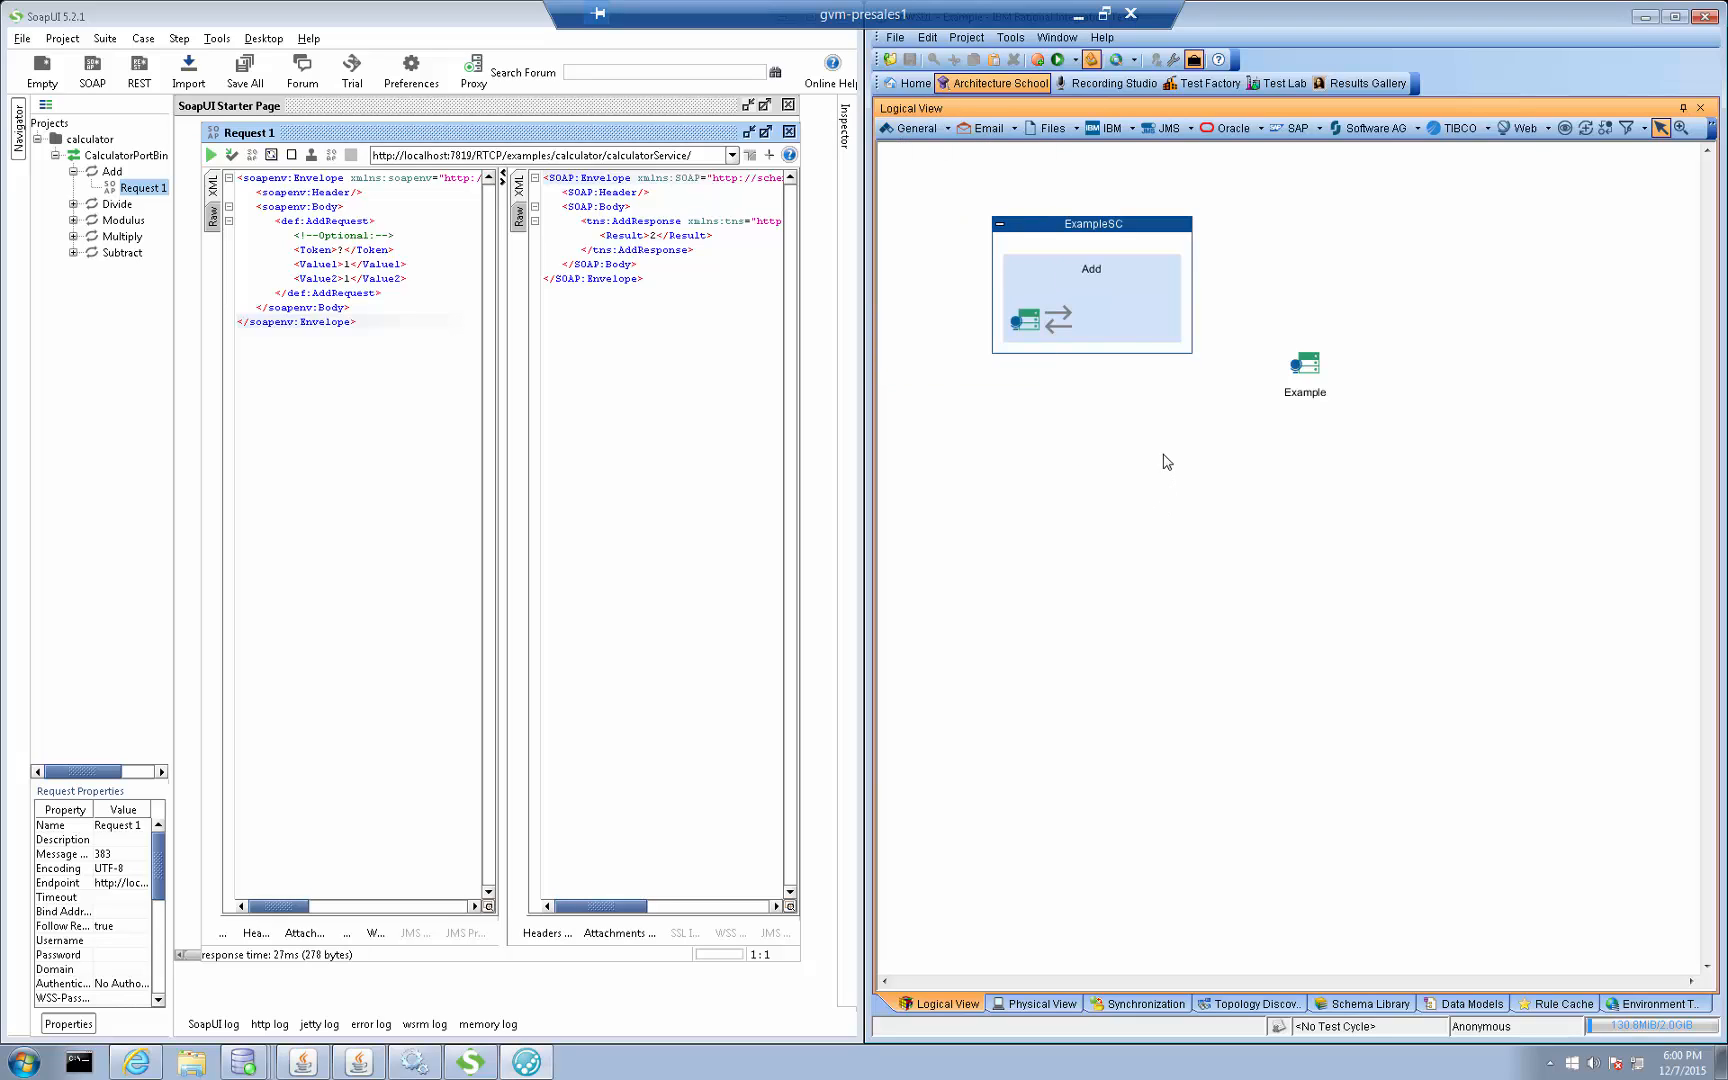
{"action": "double_click", "coordinate": [1166, 461]}
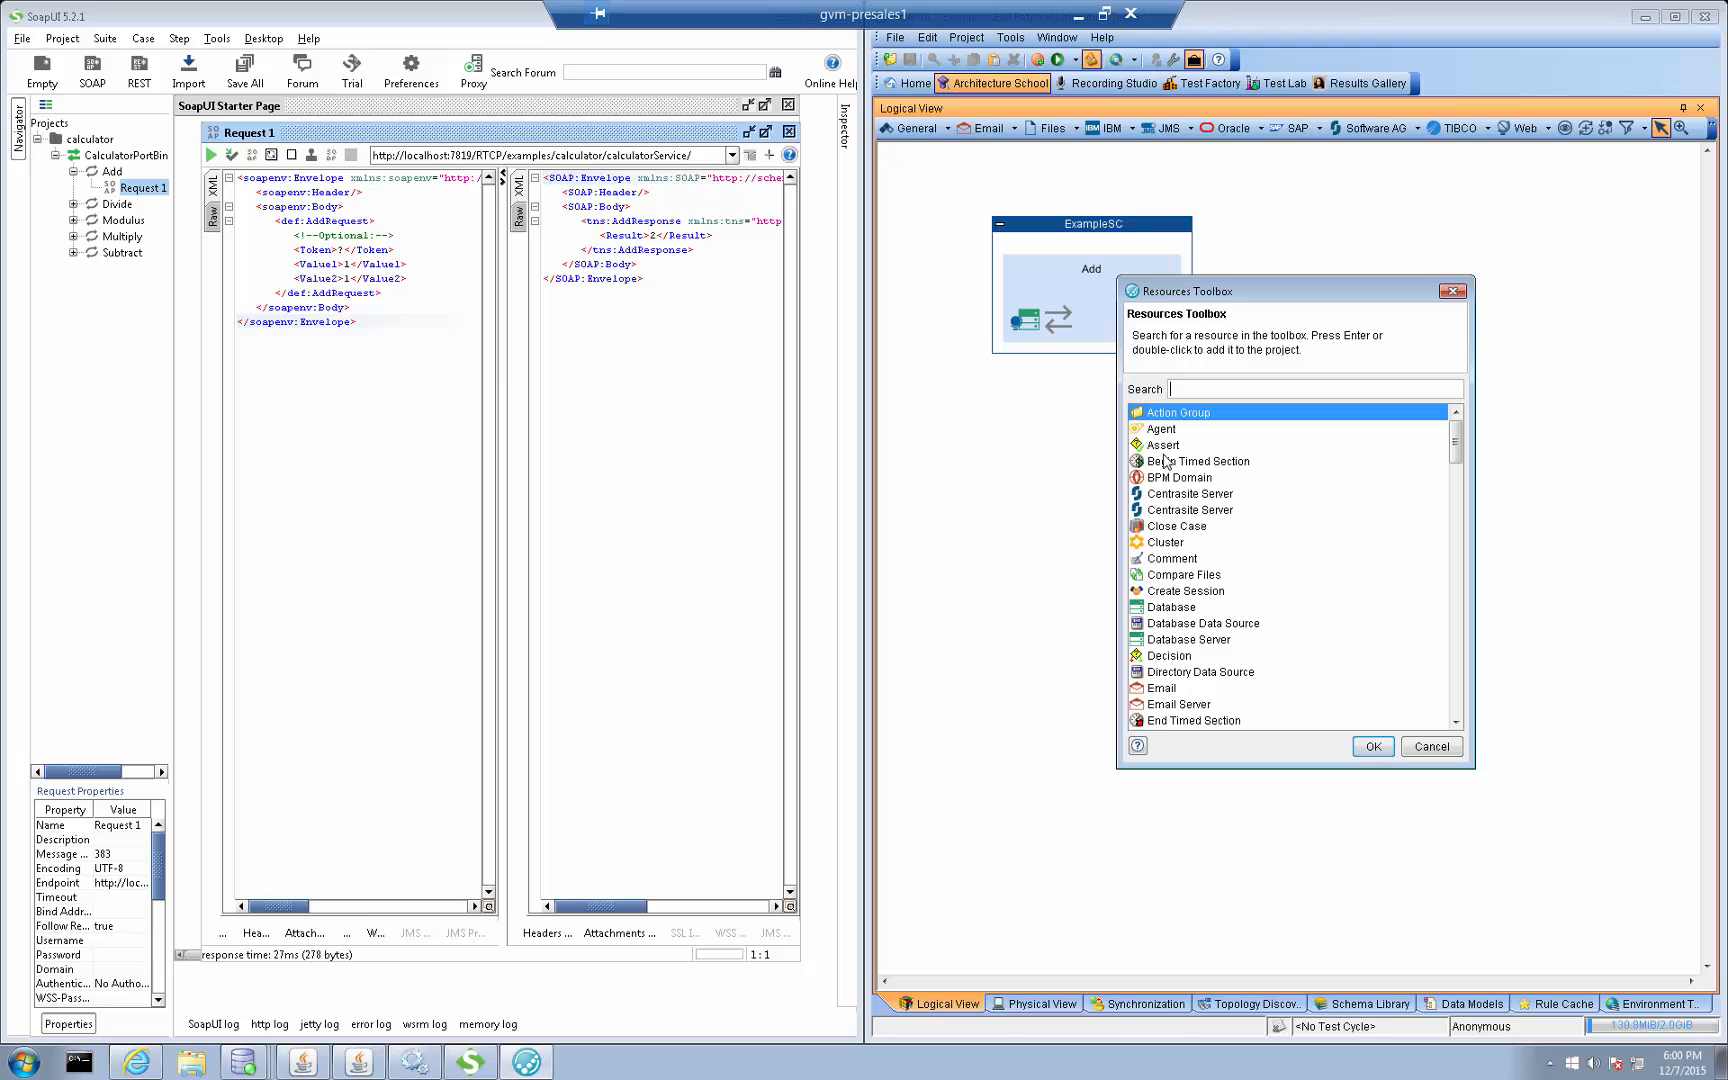
{"action": "type", "text": "Ser"}
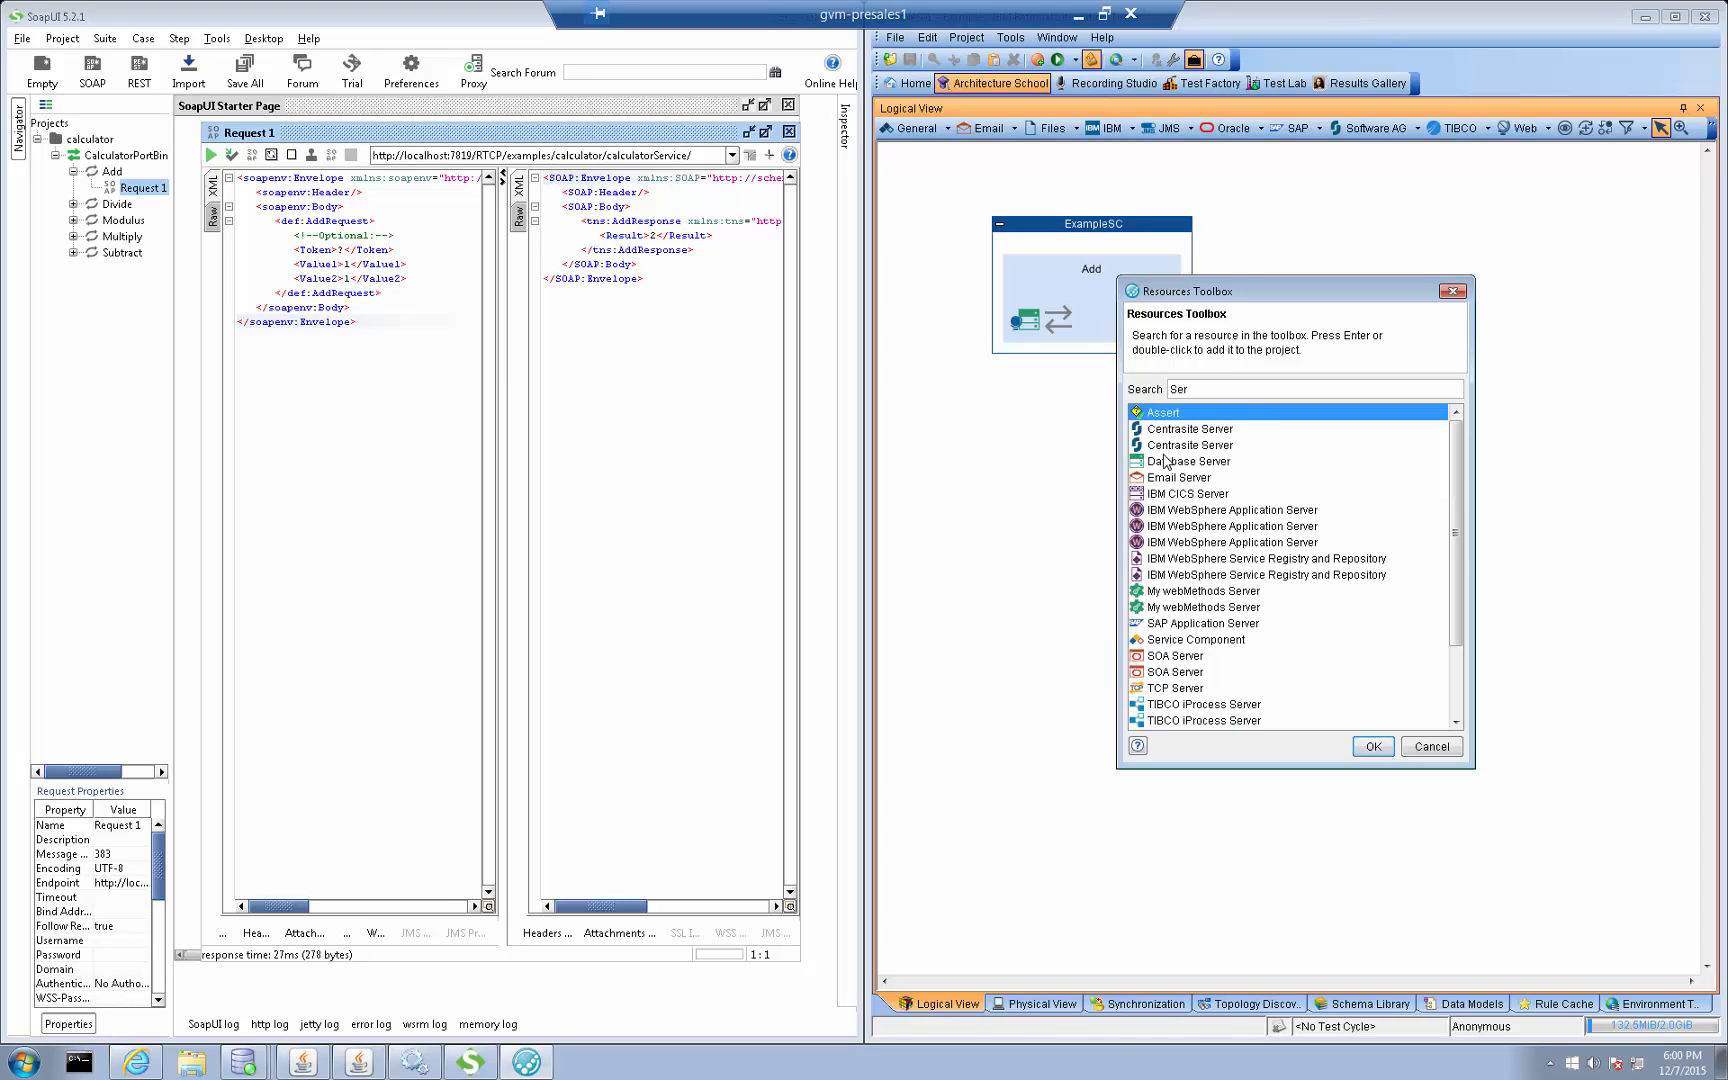
{"action": "type", "text": "vice"}
{"action": "key", "text": "Down"}
{"action": "key", "text": "Down"}
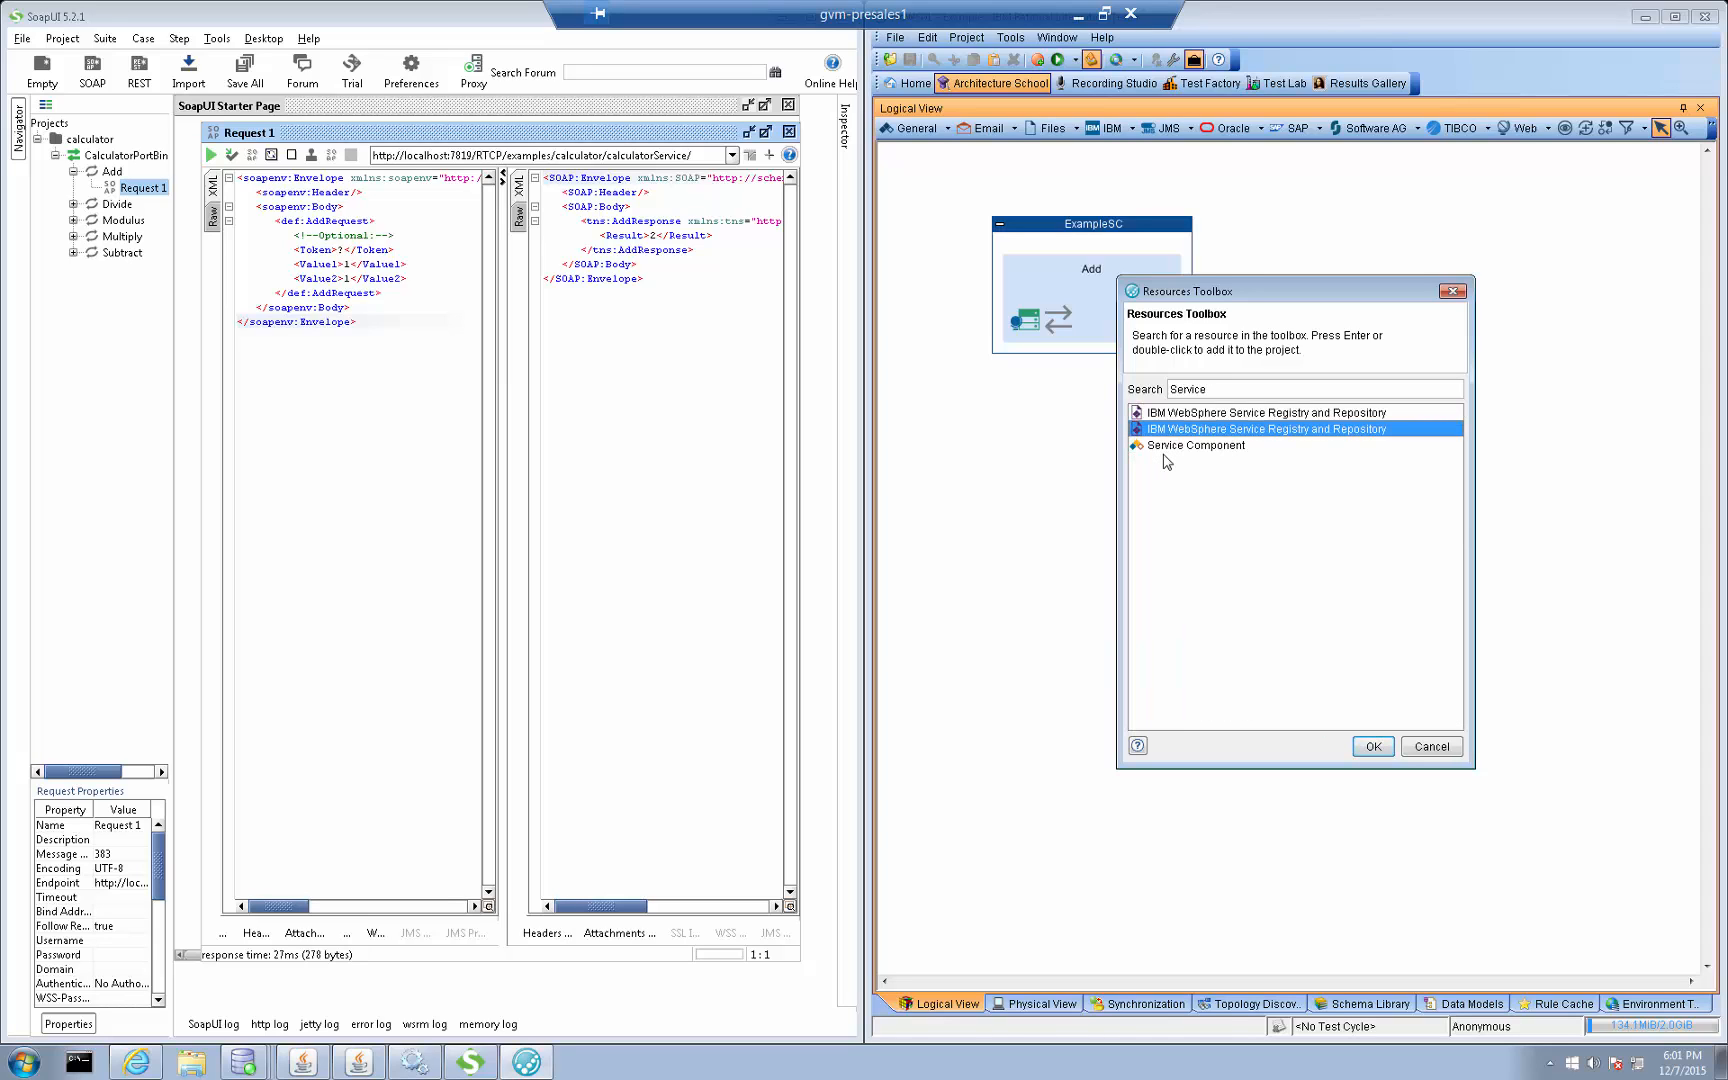
{"action": "key", "text": "Return"}
{"action": "type", "text": "SC"}
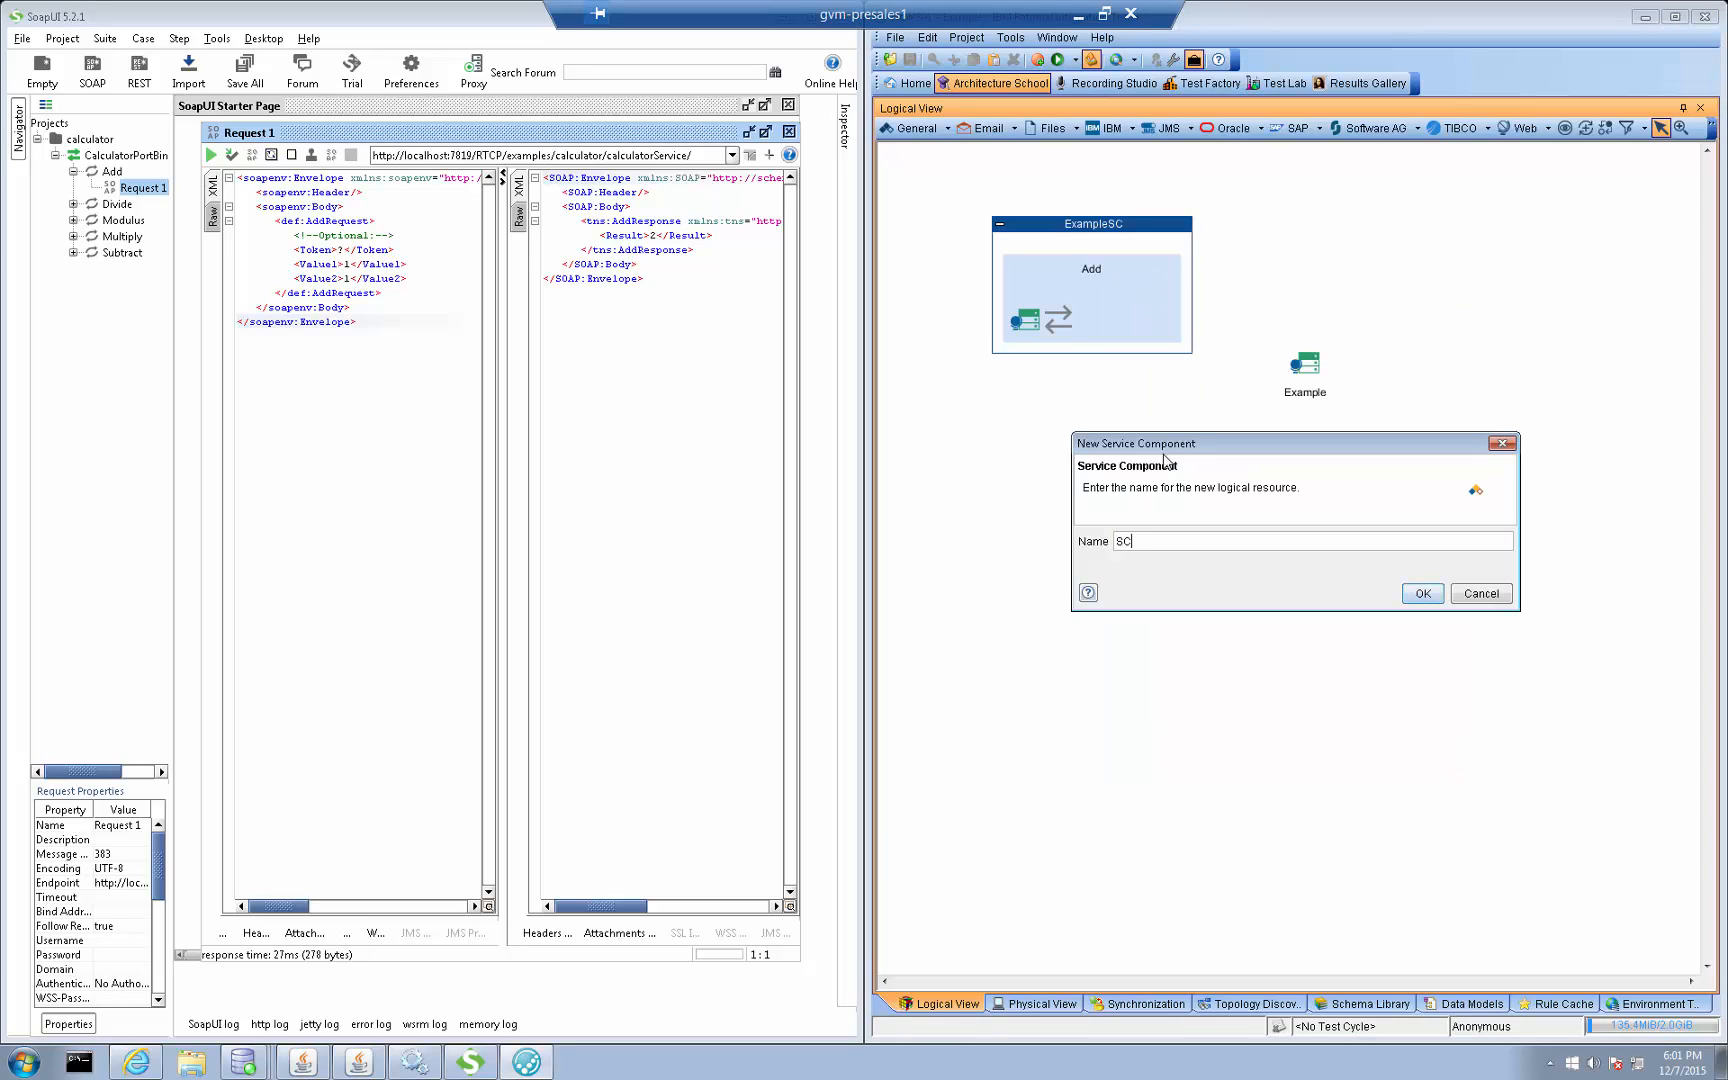
{"action": "key", "text": "Return"}
{"action": "left_click_drag", "start_coordinate": [948, 215], "coordinate": [1076, 650]}
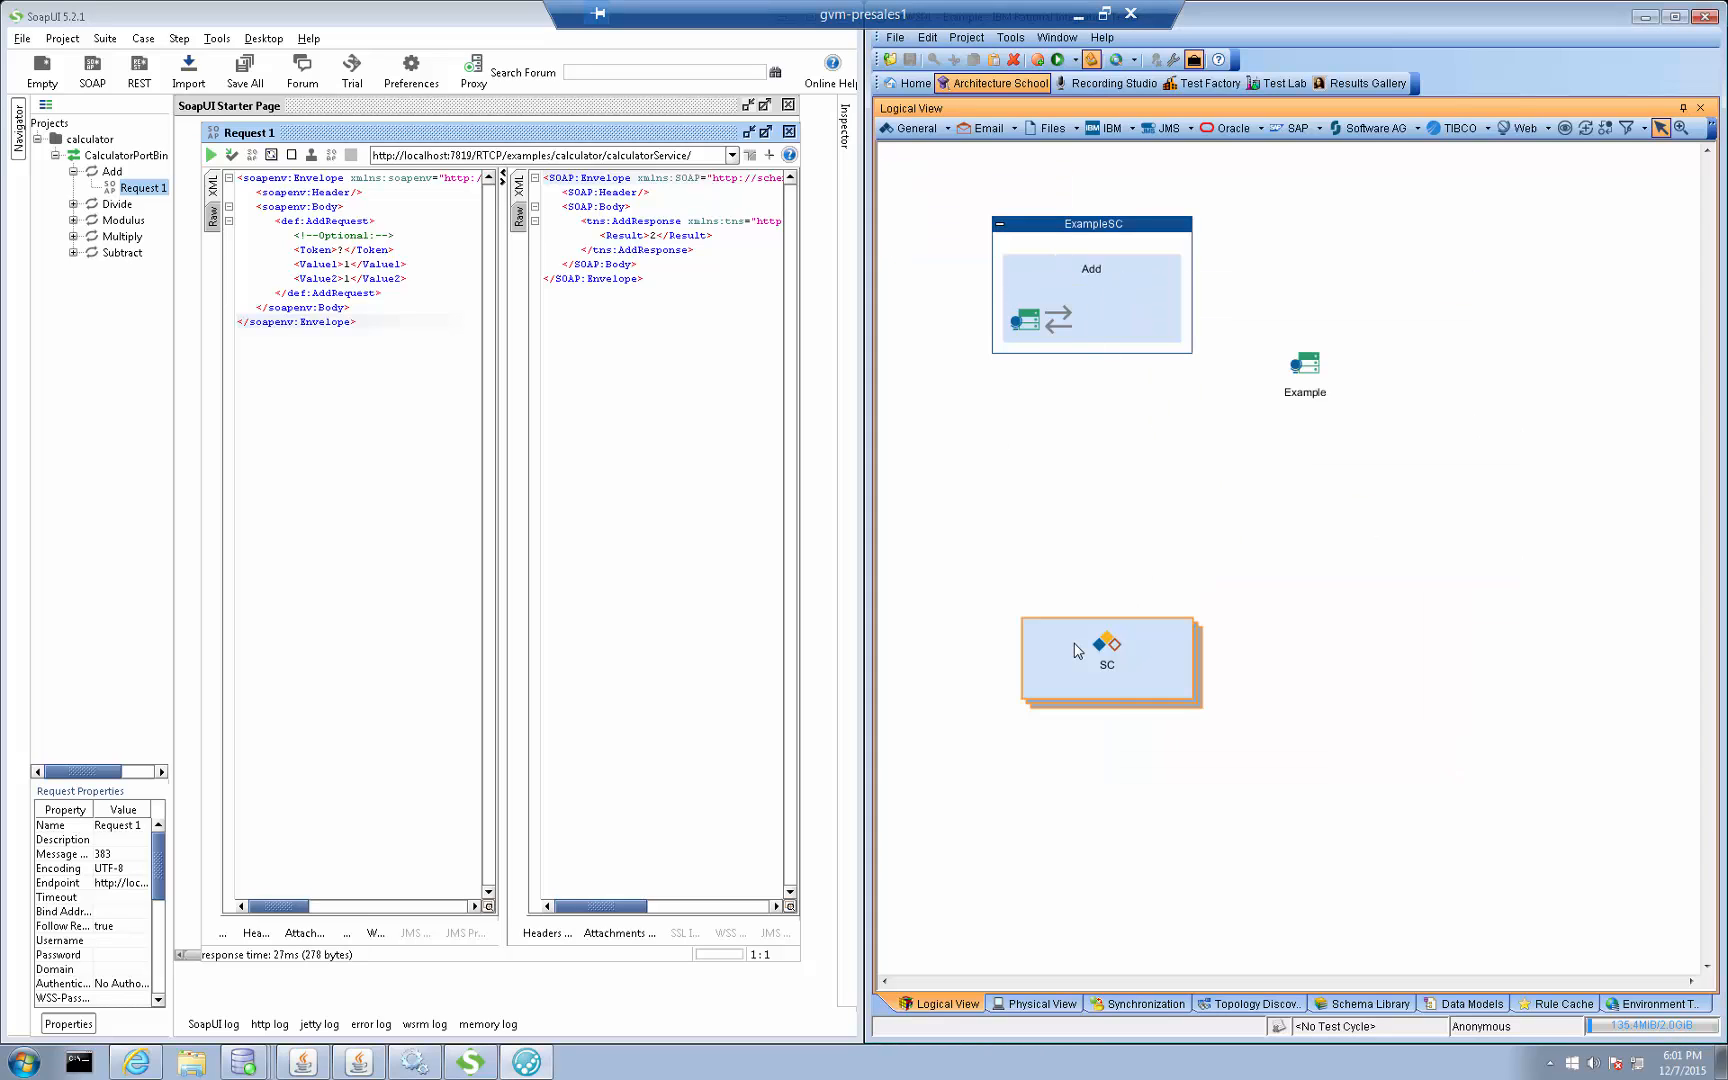
Add an Operation named op to the SC component and show it in the Test Factory
{"action": "type", "text": "oper"}
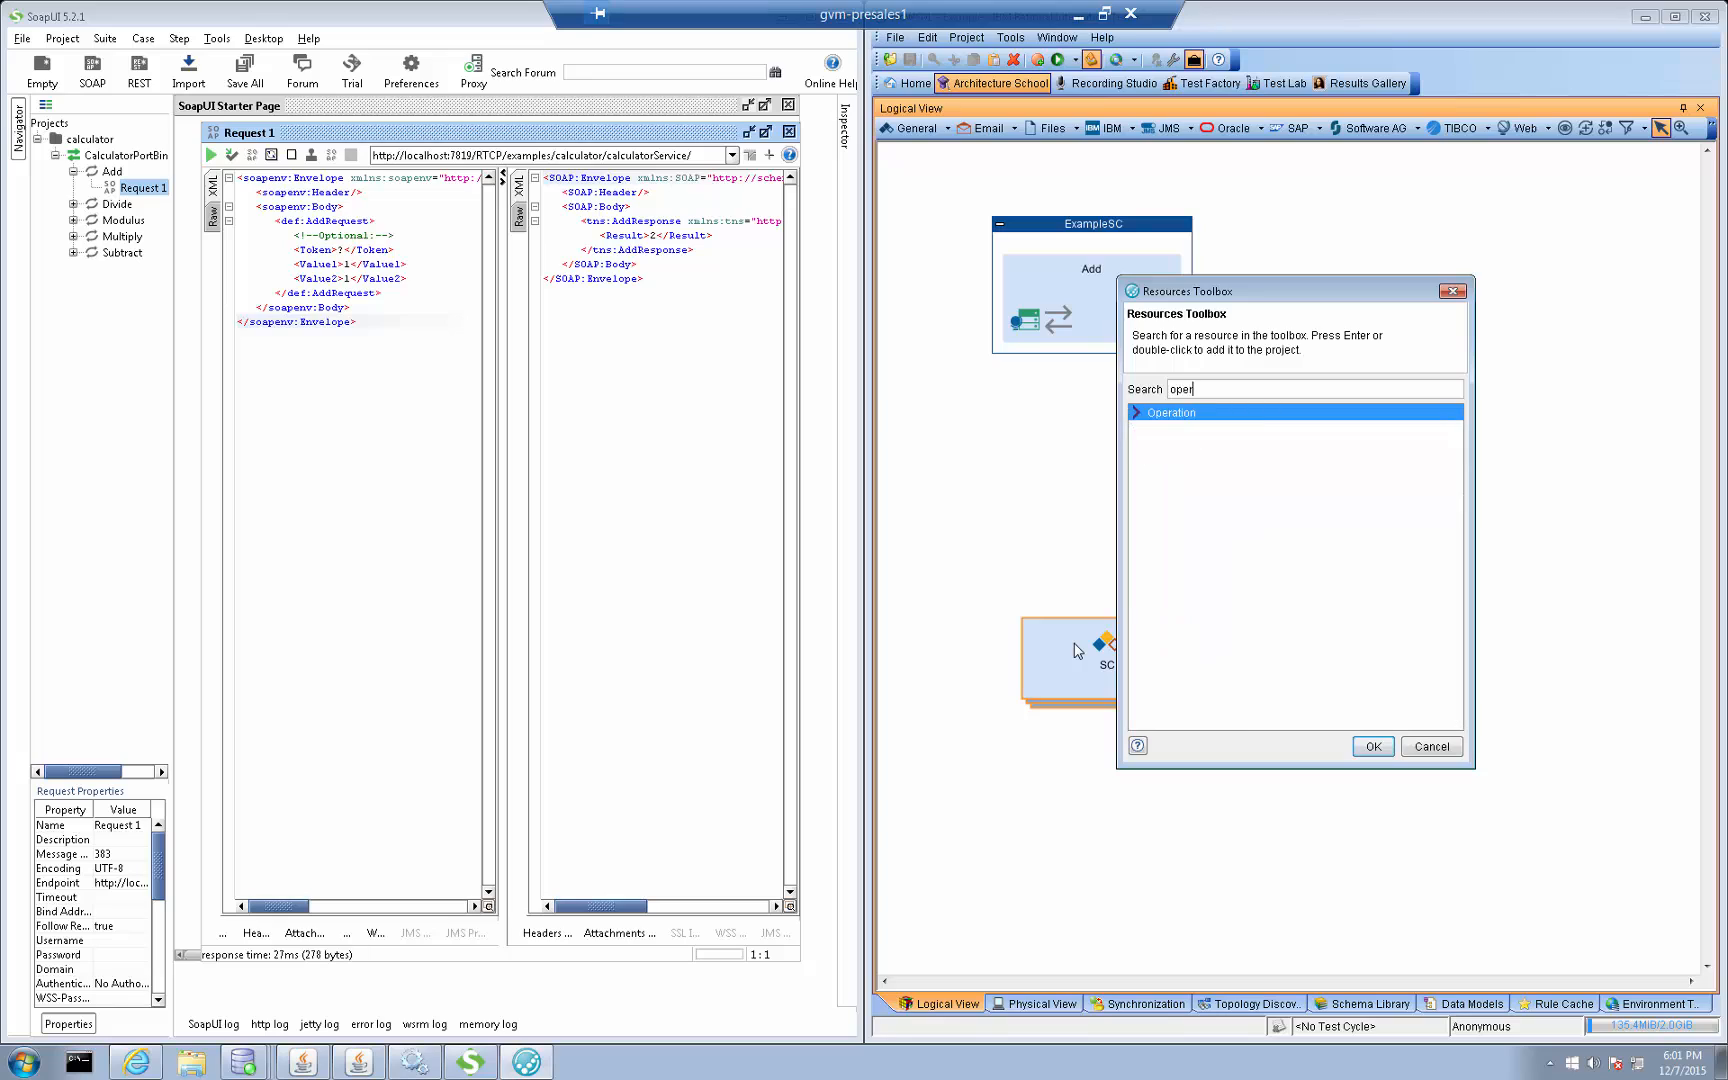
{"action": "key", "text": "Return"}
{"action": "type", "text": "op"}
{"action": "key", "text": "Return"}
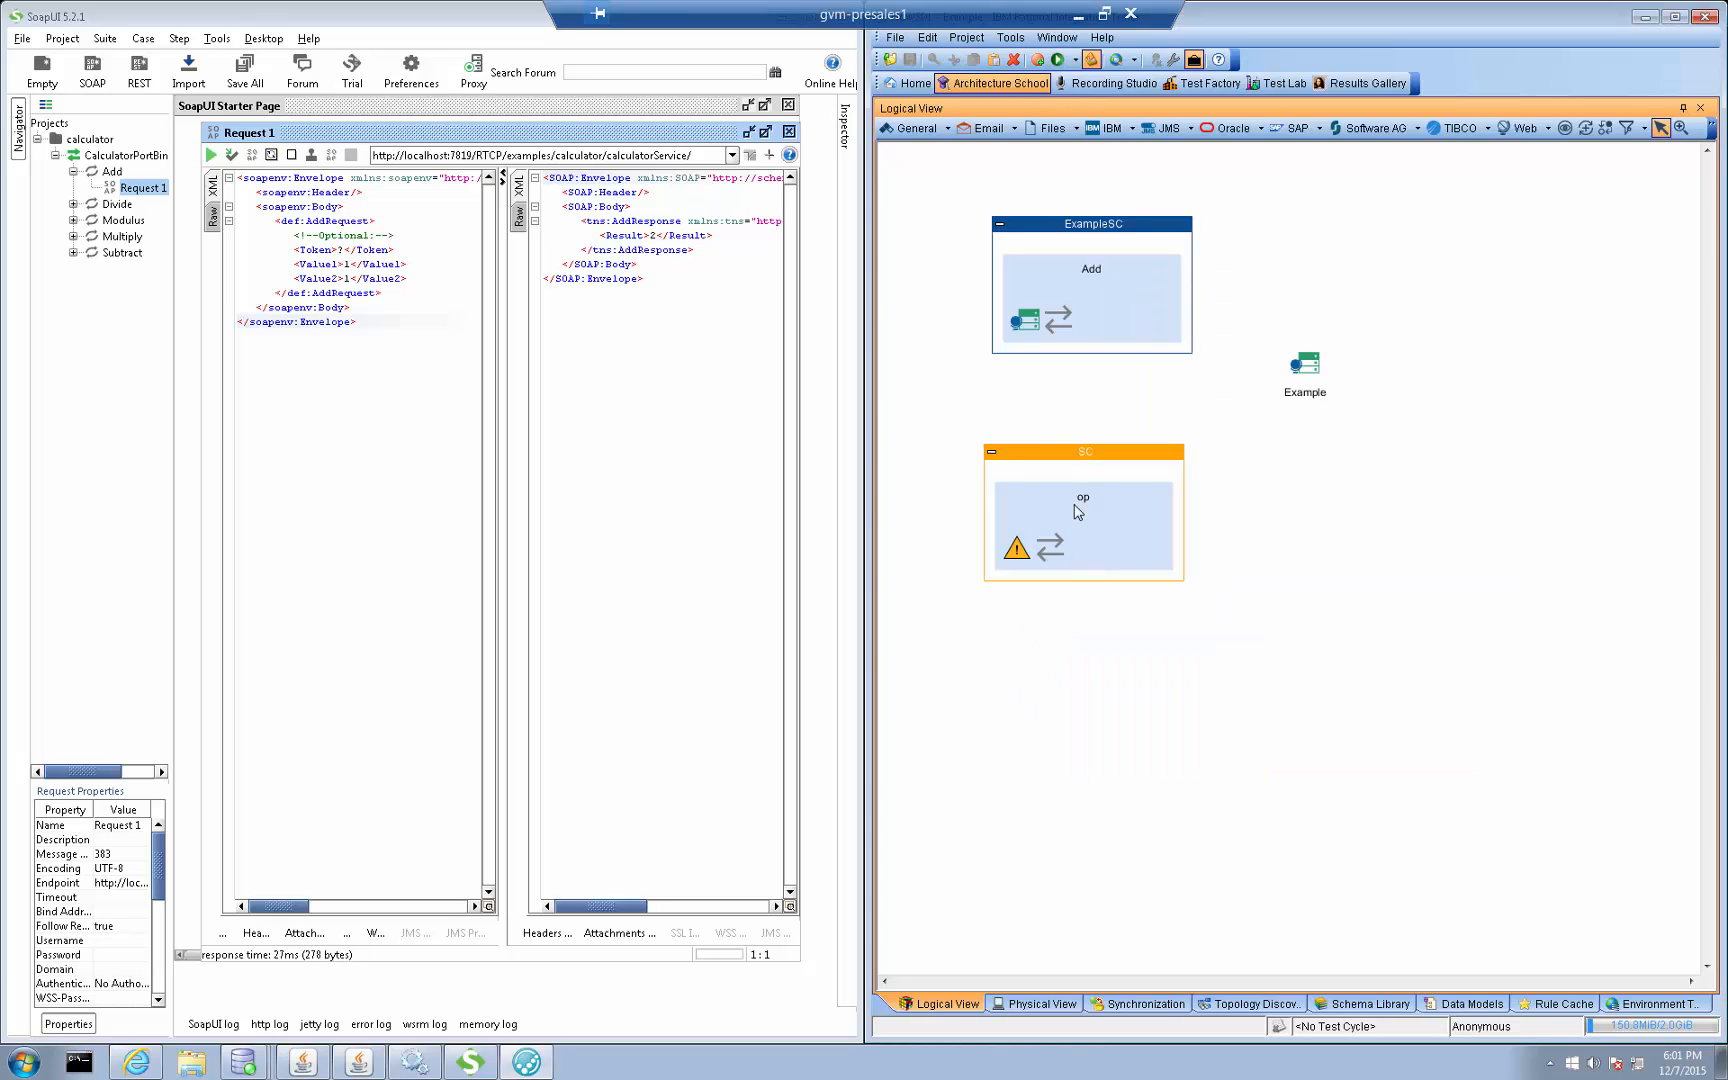
{"action": "left_click", "coordinate": [1067, 500]}
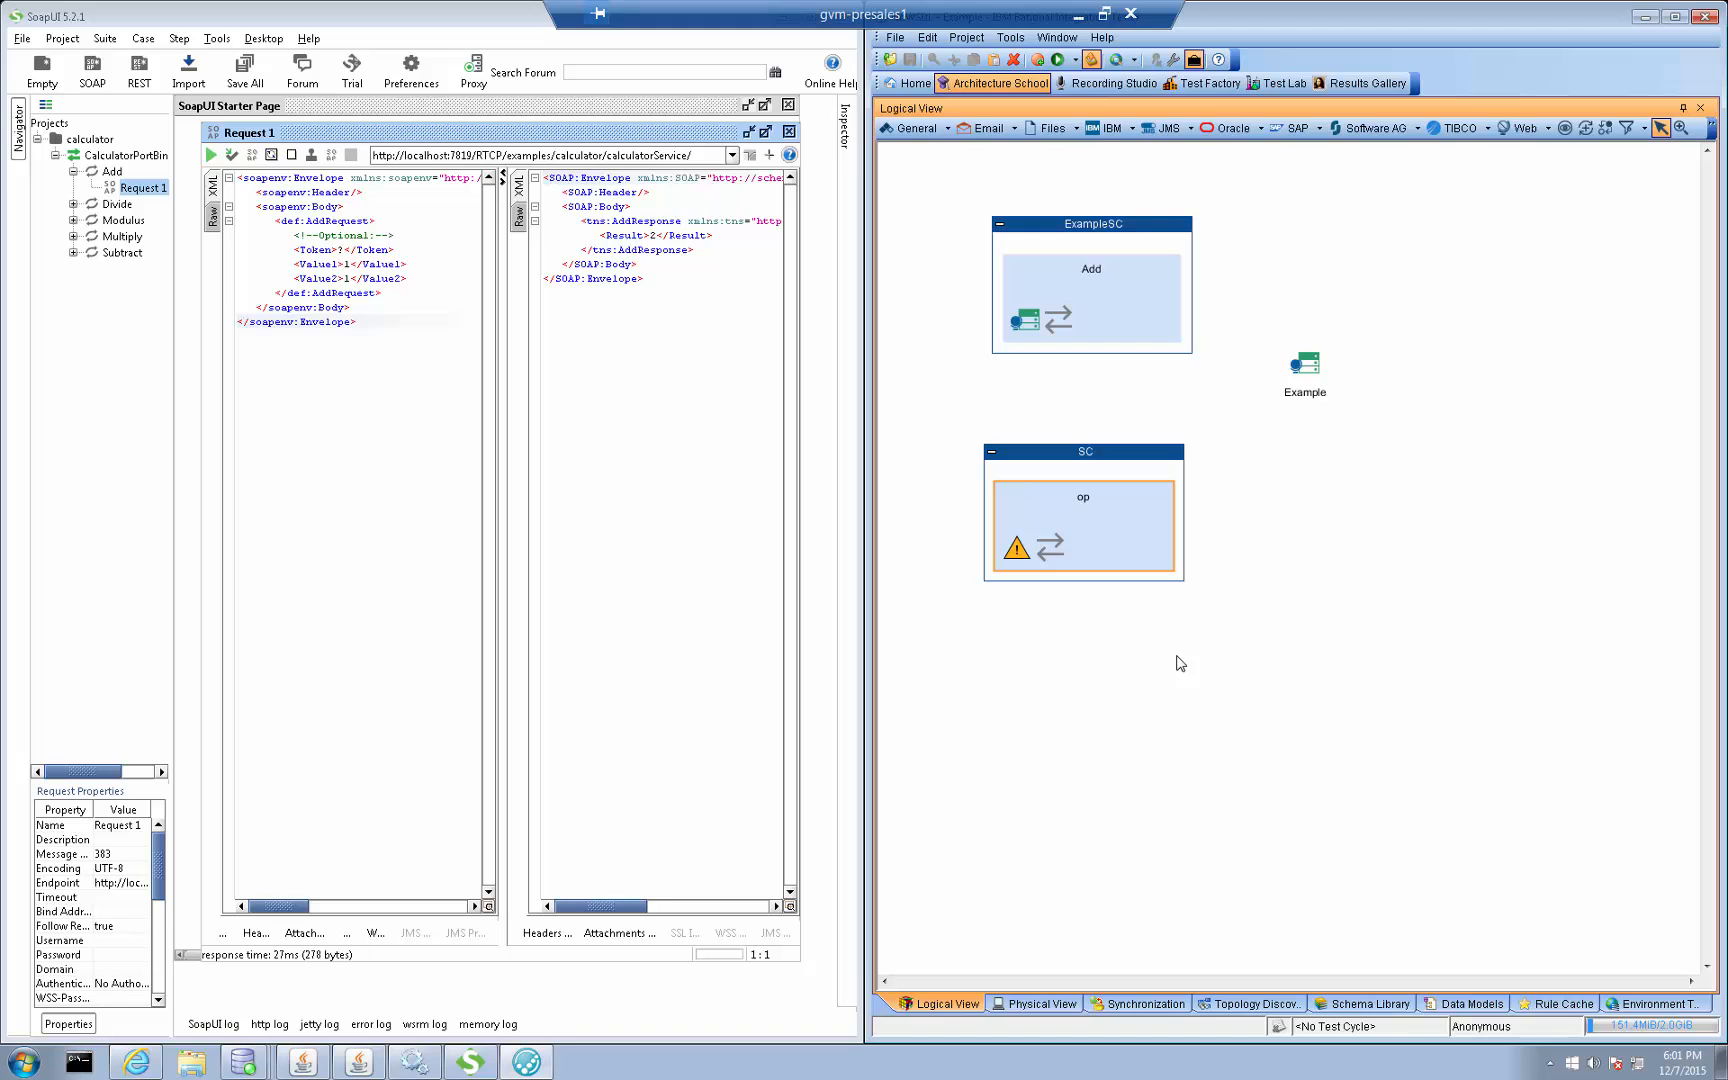
{"action": "key", "text": "F9"}
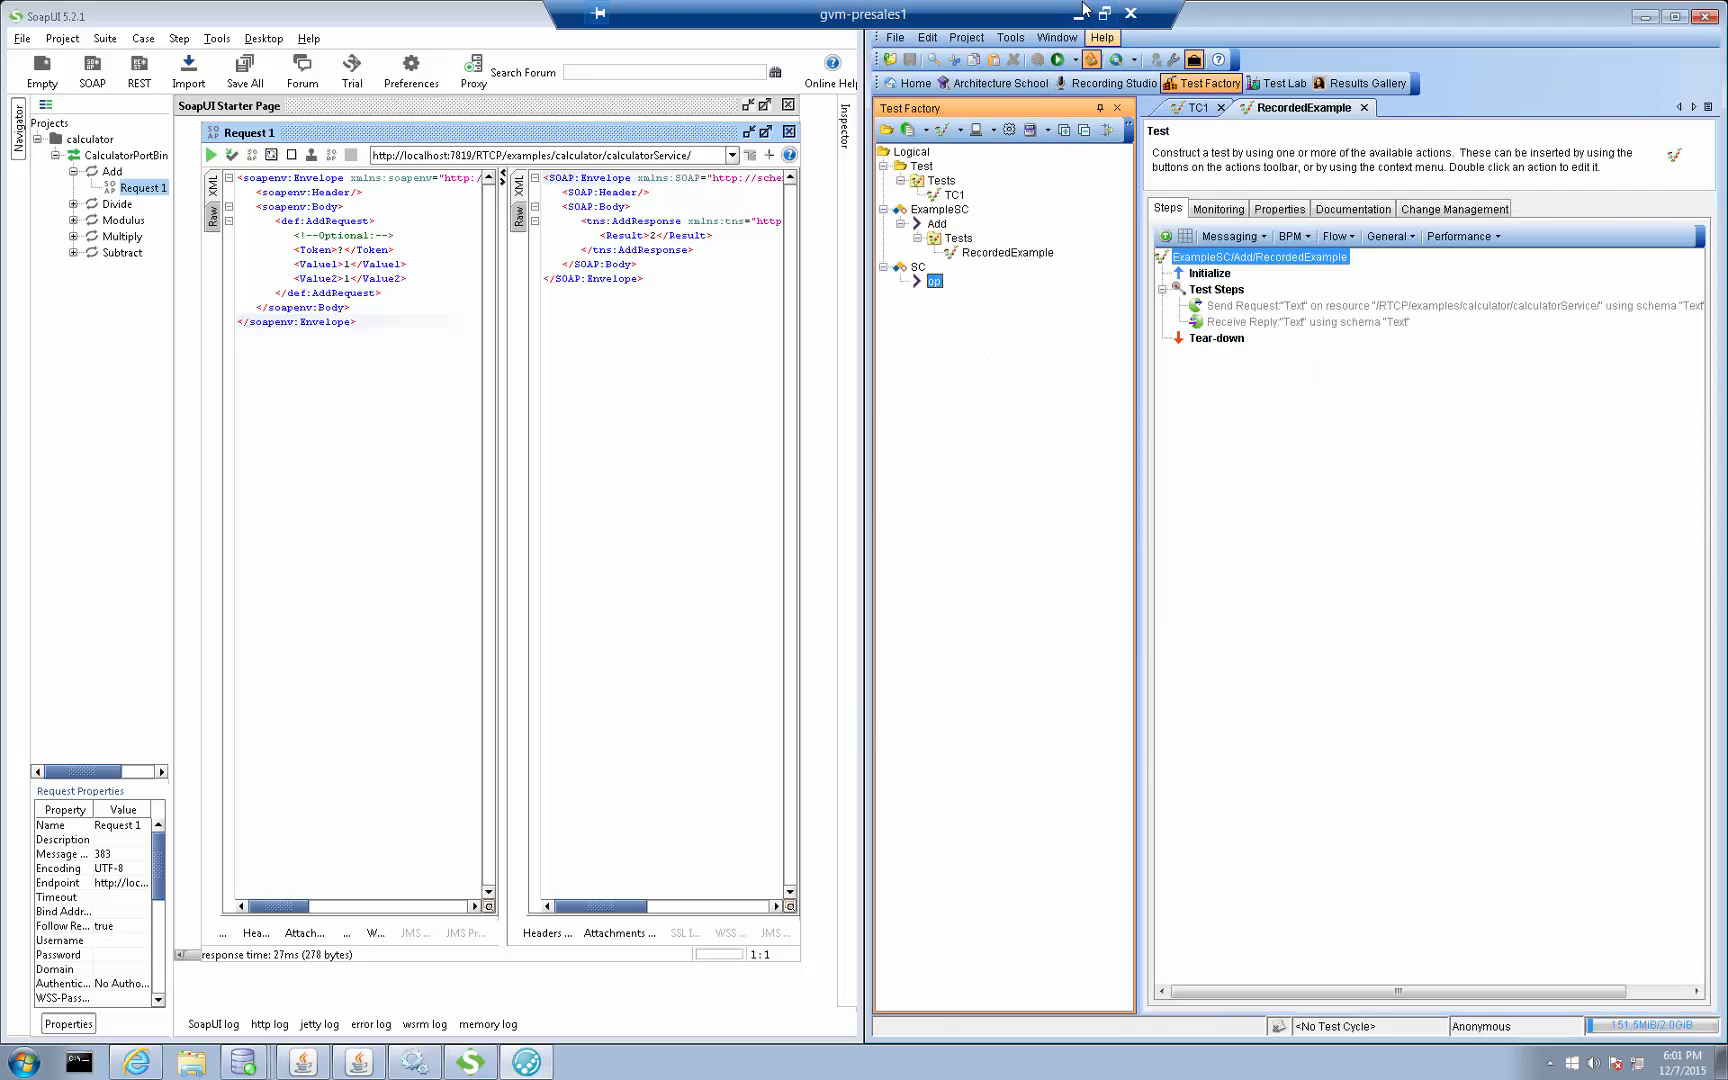